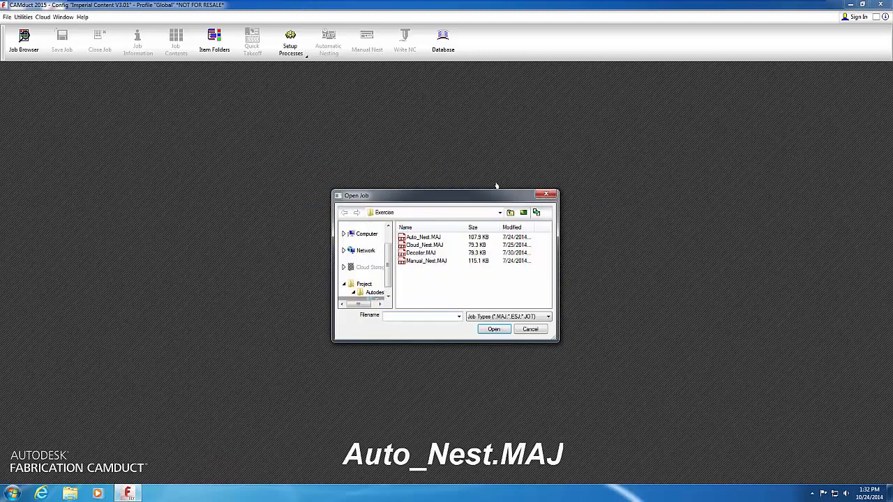
Step: Open the Auto_Nest.MAJ job and bring up the installed machines setup
{"action": "left_click", "coordinate": [424, 237]}
{"action": "left_click", "coordinate": [490, 329]}
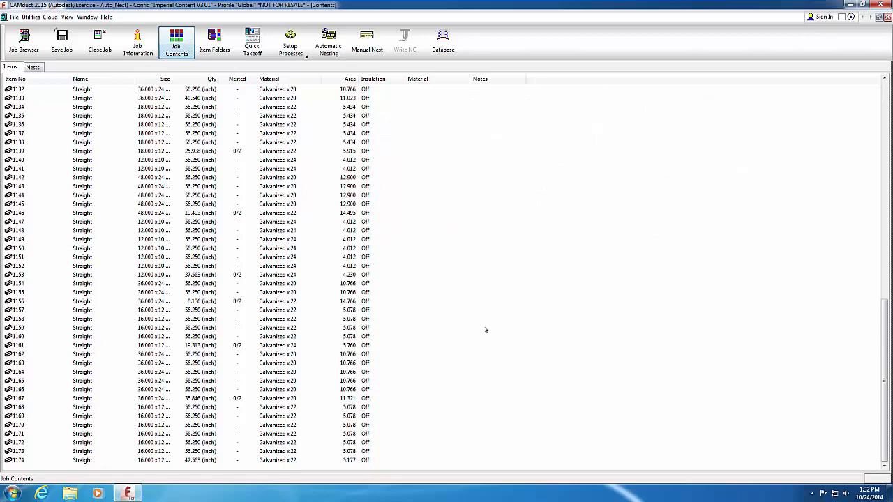
{"action": "left_click", "coordinate": [14, 16]}
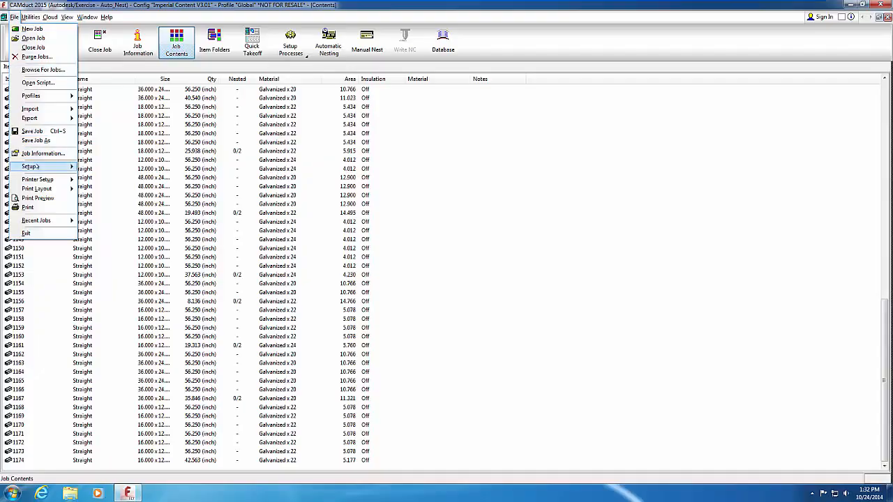
{"action": "mouse_move", "coordinate": [36, 167]}
{"action": "left_click", "coordinate": [105, 193]}
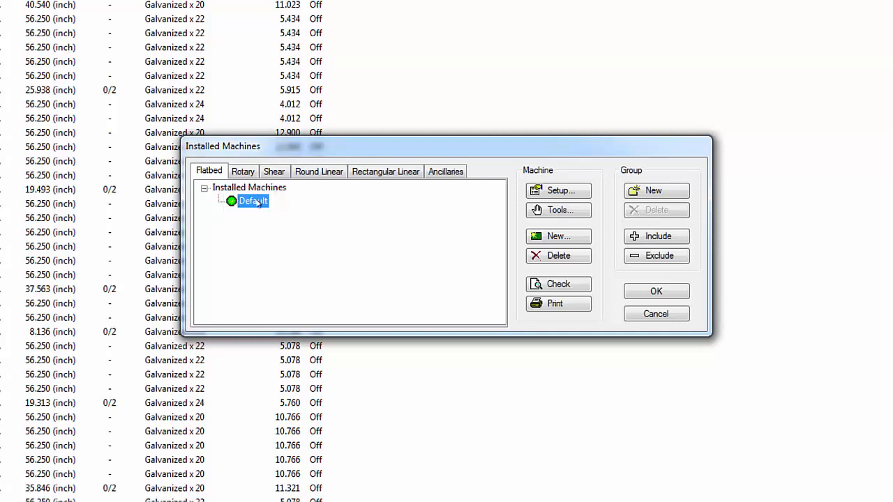
Step: Open the Default flatbed machine's setup and examine the post processor libraries available for its controller
{"action": "left_click", "coordinate": [569, 191]}
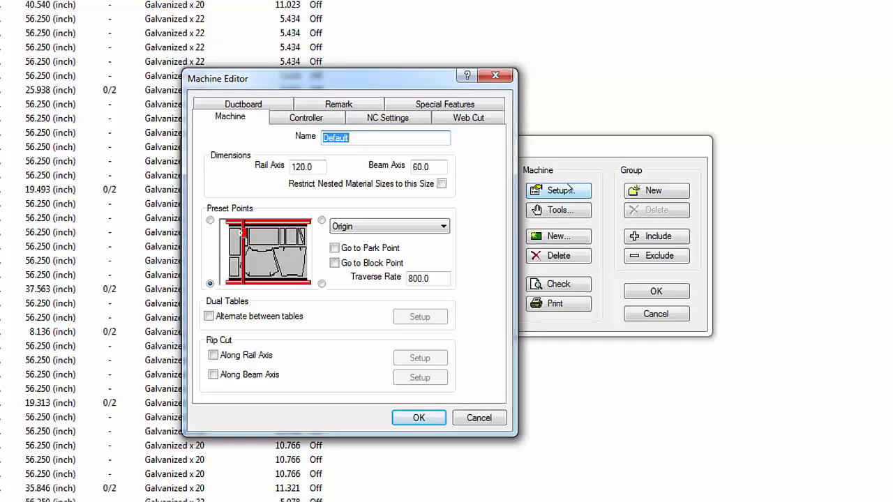
{"action": "left_click", "coordinate": [326, 122]}
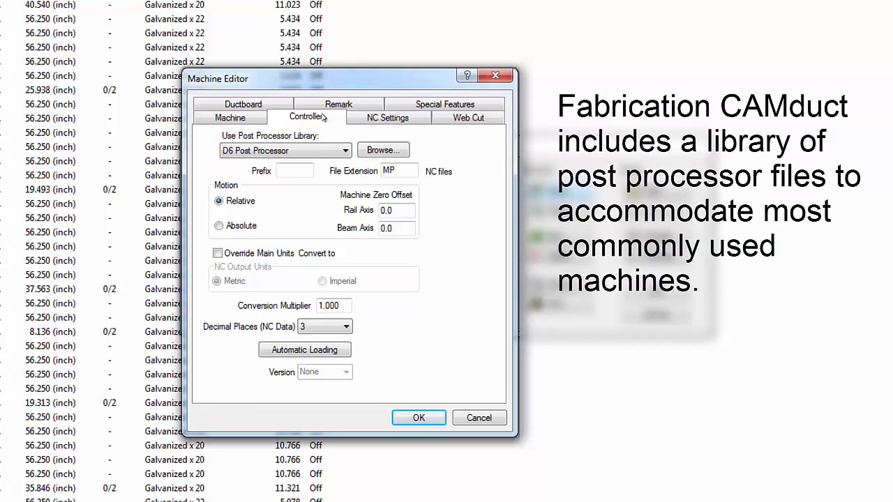
{"action": "left_click", "coordinate": [347, 152]}
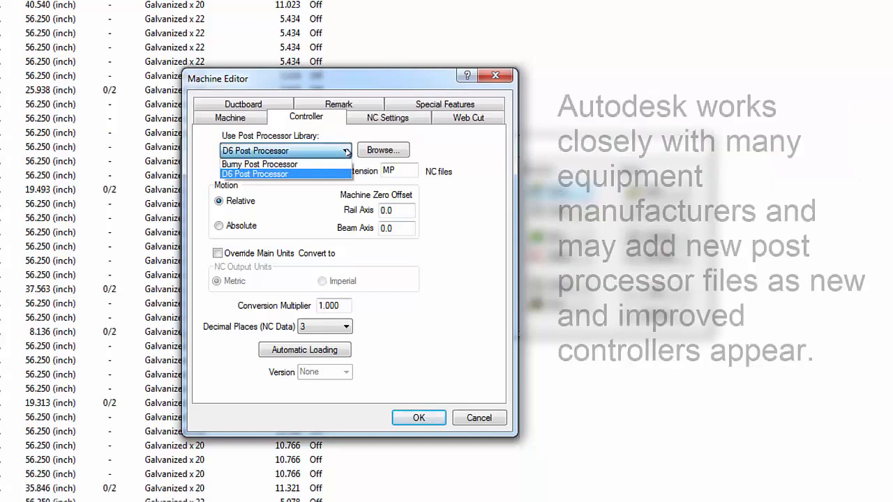
{"action": "left_click", "coordinate": [347, 152]}
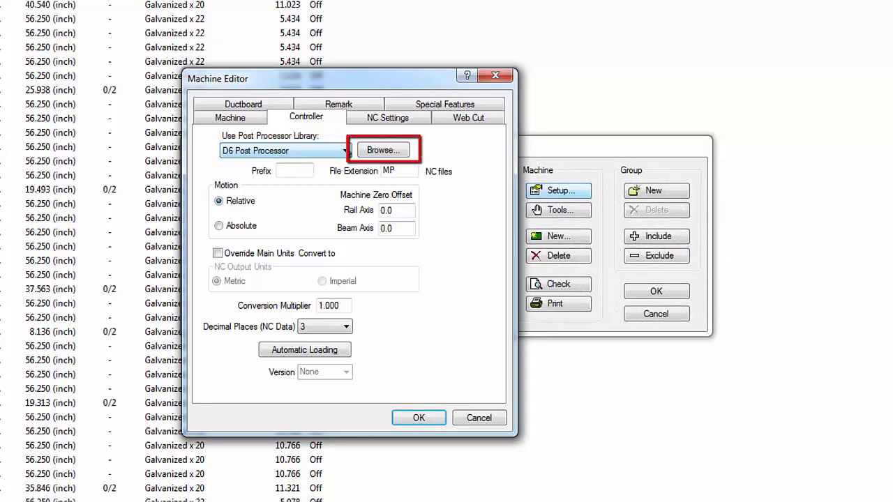
Step: Browse the post processor files in the VPLs folder, review the machine's special features, and leave its editor without changes
{"action": "left_click", "coordinate": [366, 150]}
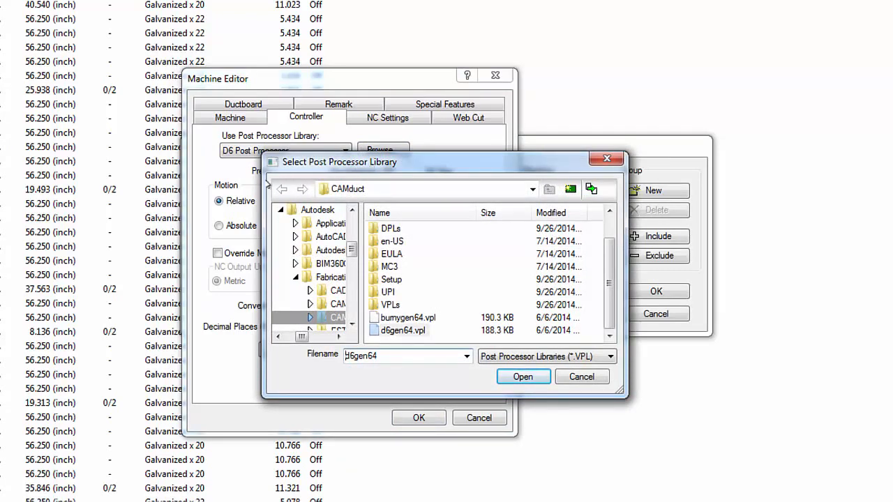
{"action": "left_click_drag", "start_coordinate": [262, 182], "coordinate": [135, 183]}
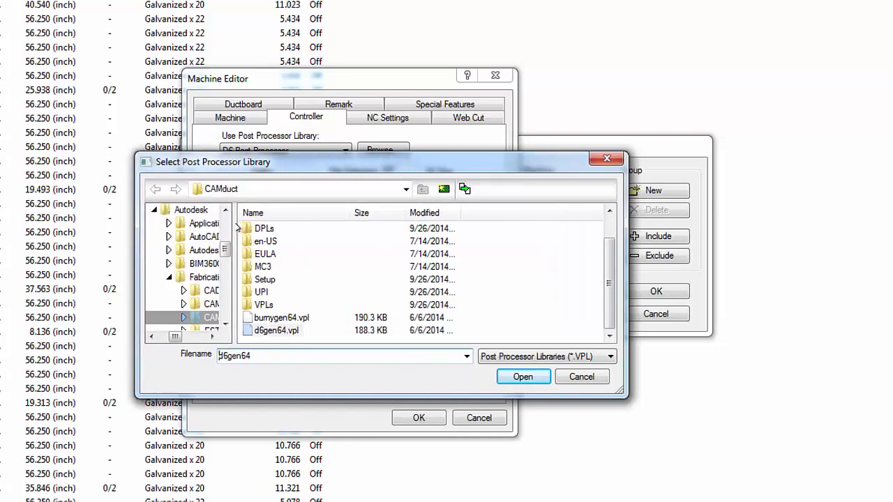
{"action": "left_click_drag", "start_coordinate": [233, 221], "coordinate": [266, 221]}
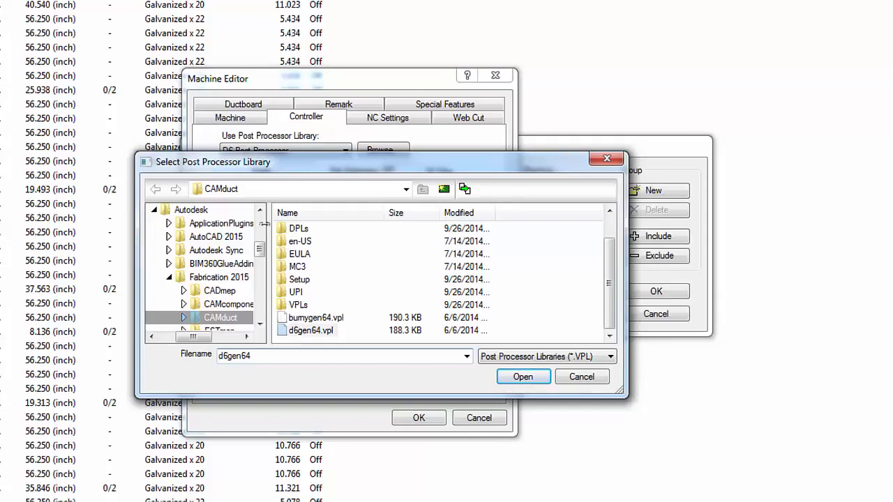
{"action": "double_click", "coordinate": [298, 305]}
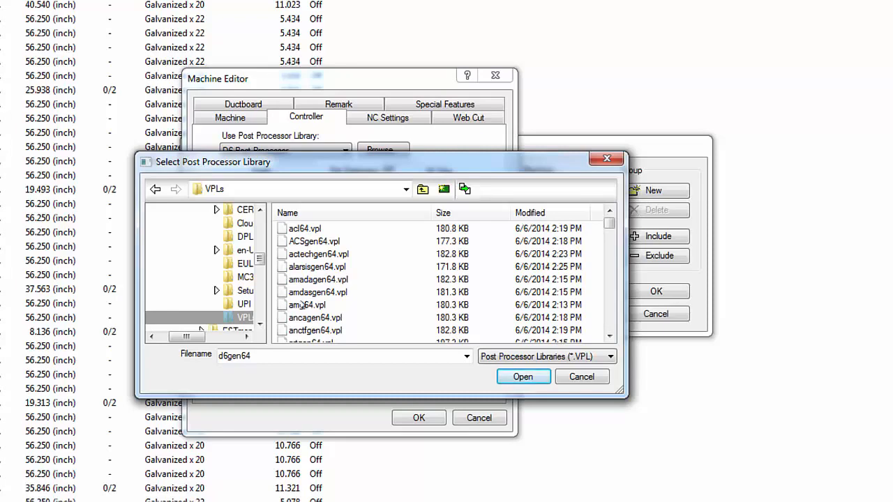
{"action": "left_click", "coordinate": [577, 377]}
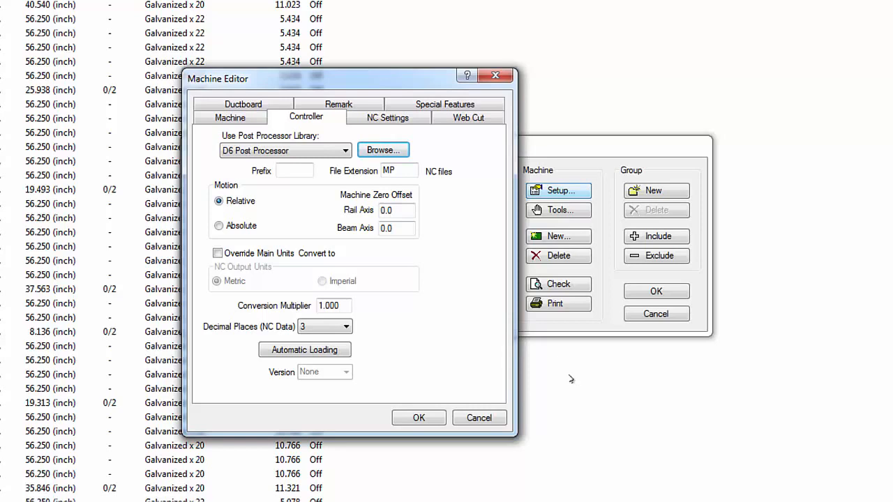
{"action": "left_click", "coordinate": [481, 105]}
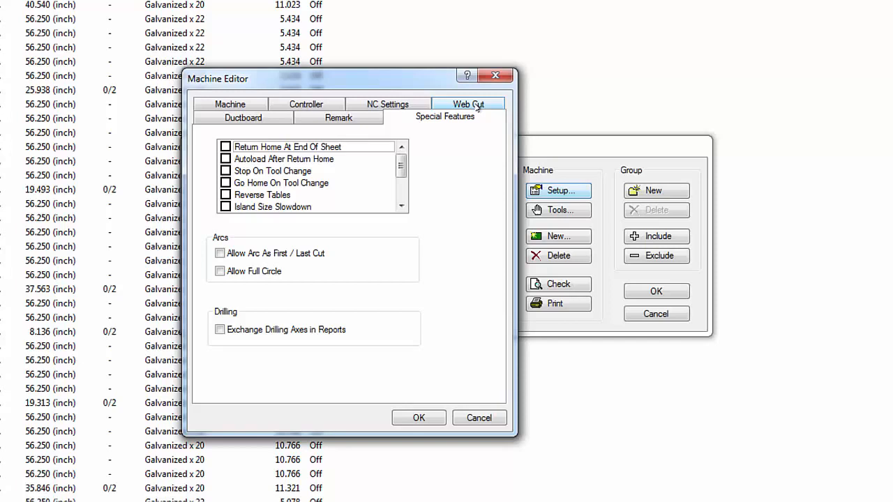
{"action": "left_click", "coordinate": [480, 420]}
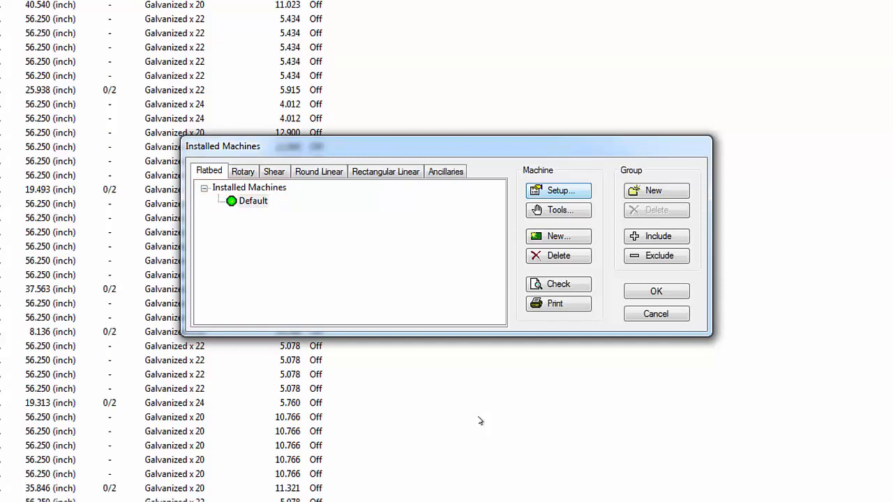
Step: Add a blank flatbed machine under Installed Machines and leave its editor without entering any settings
{"action": "left_click", "coordinate": [281, 188]}
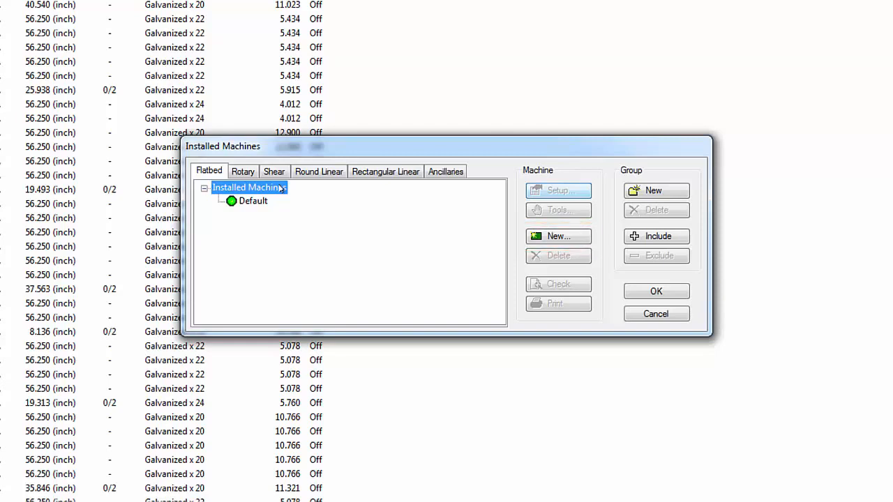
{"action": "left_click", "coordinate": [543, 237]}
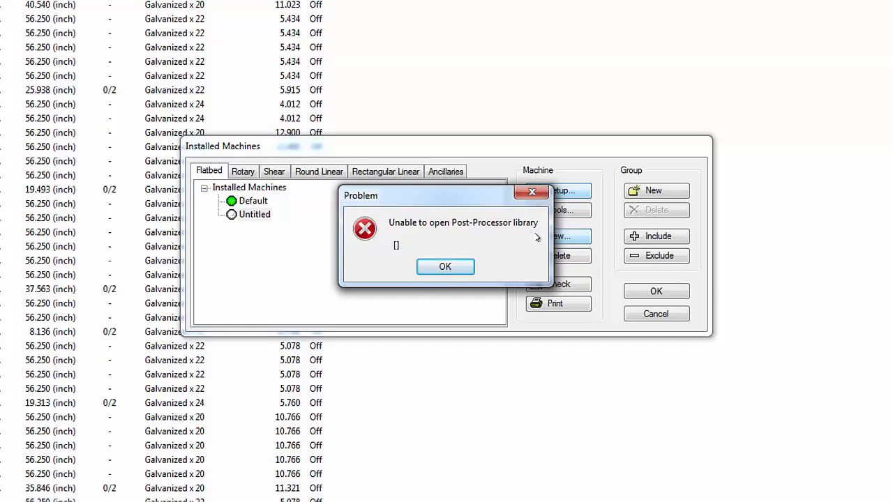
{"action": "left_click", "coordinate": [443, 269]}
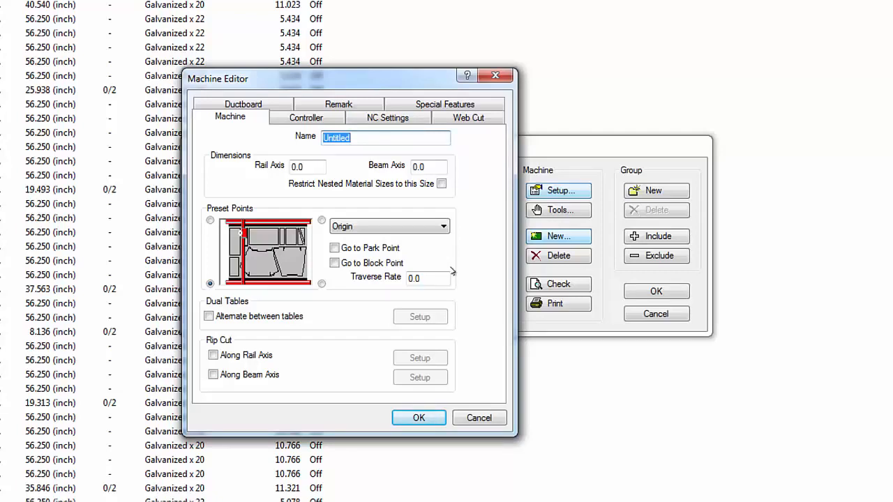
{"action": "left_click", "coordinate": [479, 419]}
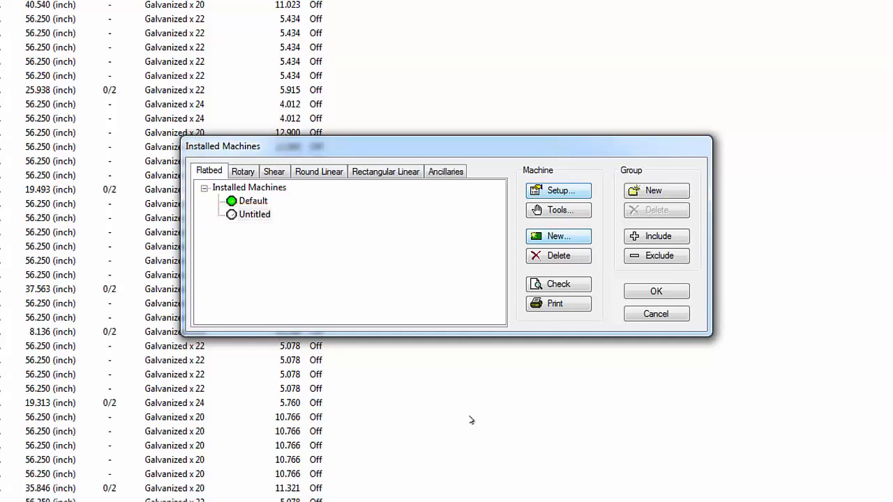
Step: Permanently delete the Untitled machine from the flatbed machines
{"action": "left_click", "coordinate": [257, 215]}
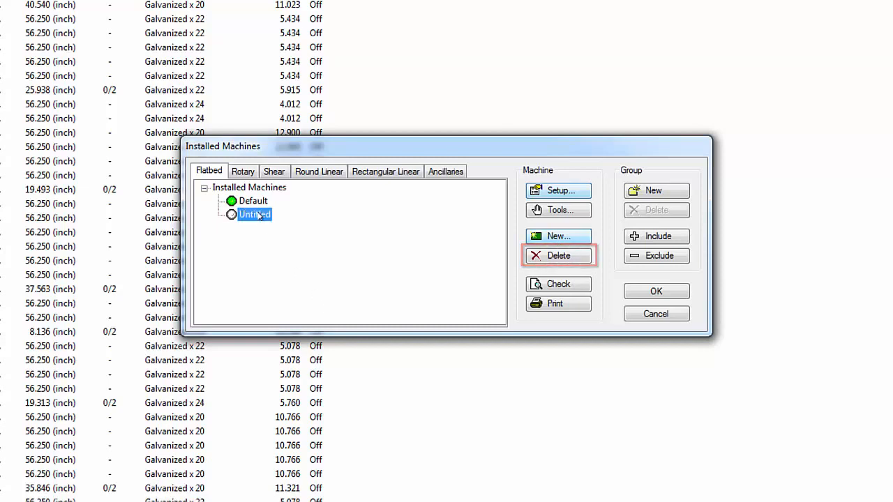
{"action": "left_click", "coordinate": [543, 258]}
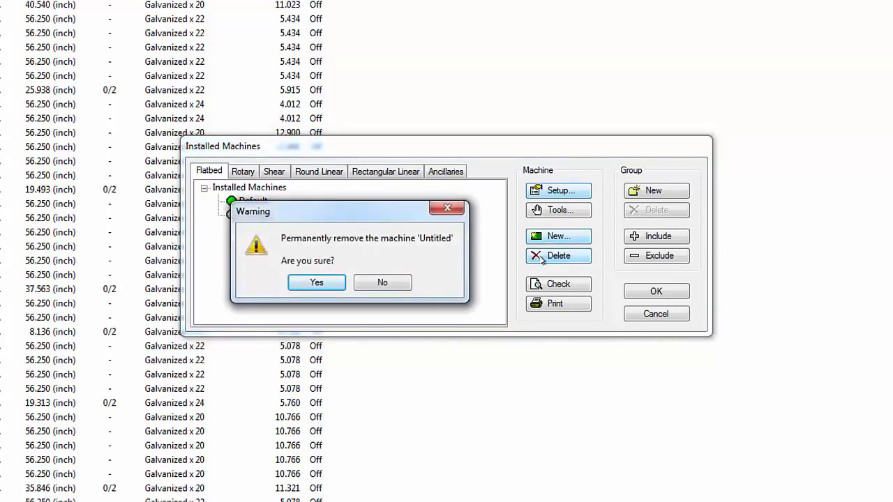
{"action": "left_click", "coordinate": [342, 280]}
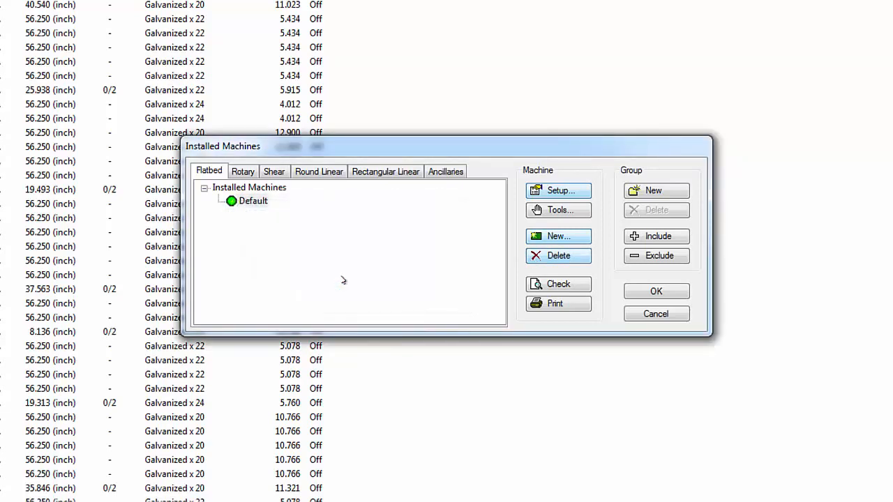
Step: Create a flatbed machine with parameters copied from Default, name it 20 Footer and set its rail axis to 240
{"action": "left_click", "coordinate": [255, 203]}
{"action": "left_click", "coordinate": [558, 236]}
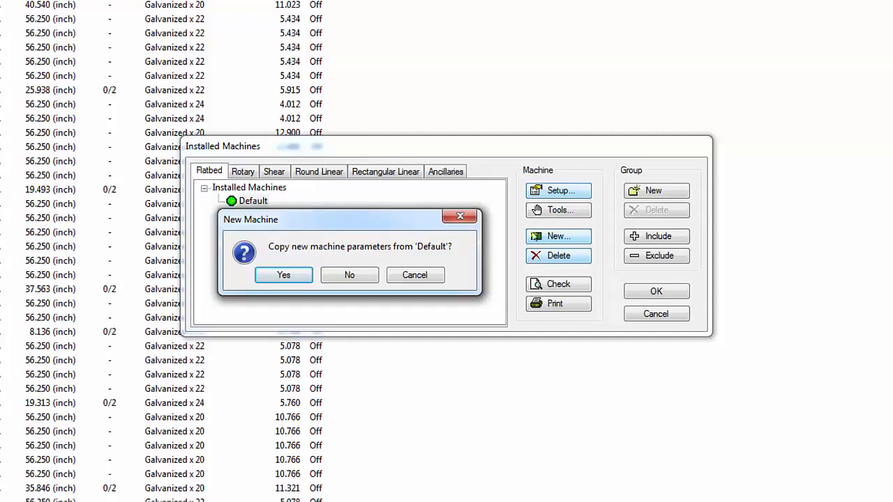
{"action": "left_click", "coordinate": [300, 274]}
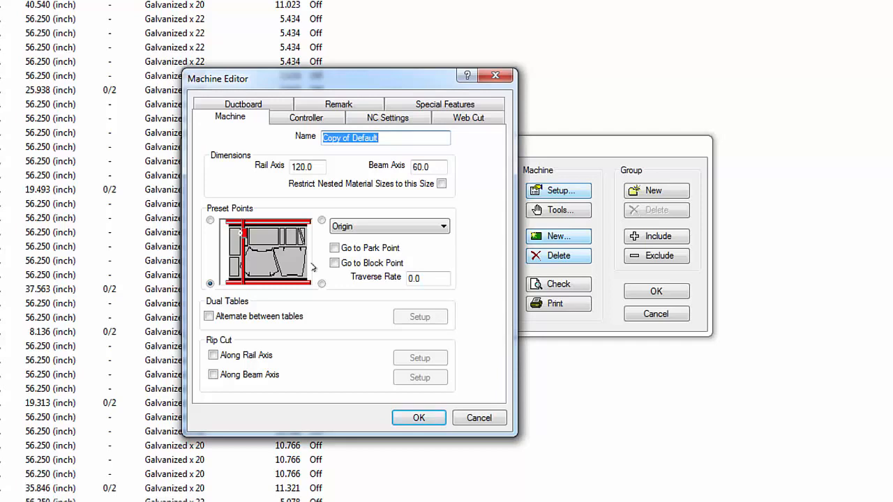
{"action": "type", "text": "20 Foo"}
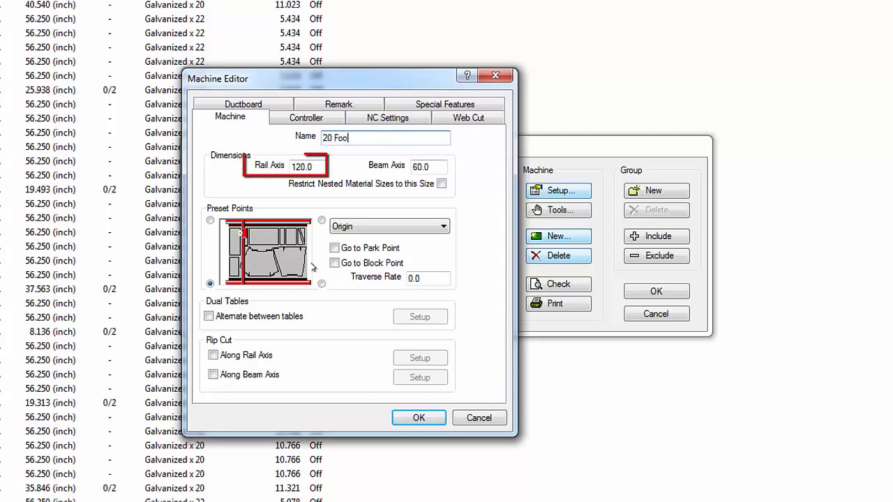
{"action": "type", "text": "ter"}
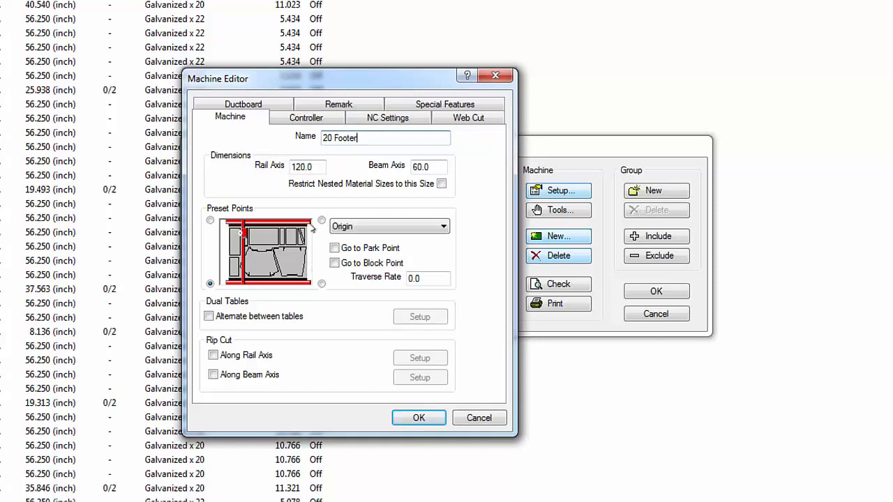
{"action": "left_click_drag", "start_coordinate": [311, 166], "coordinate": [284, 165]}
{"action": "type", "text": "240"}
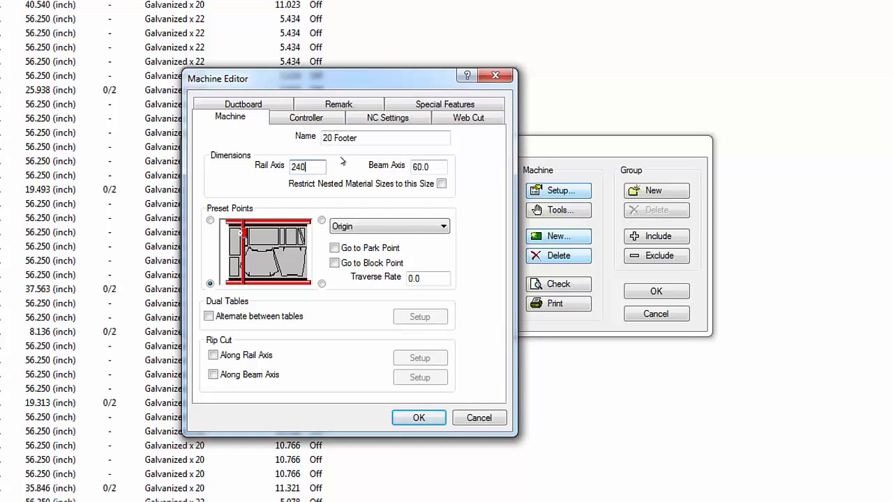
Step: Assign the Burny Post Processor library to the 20 Footer's controller and save the machine
{"action": "left_click", "coordinate": [314, 118]}
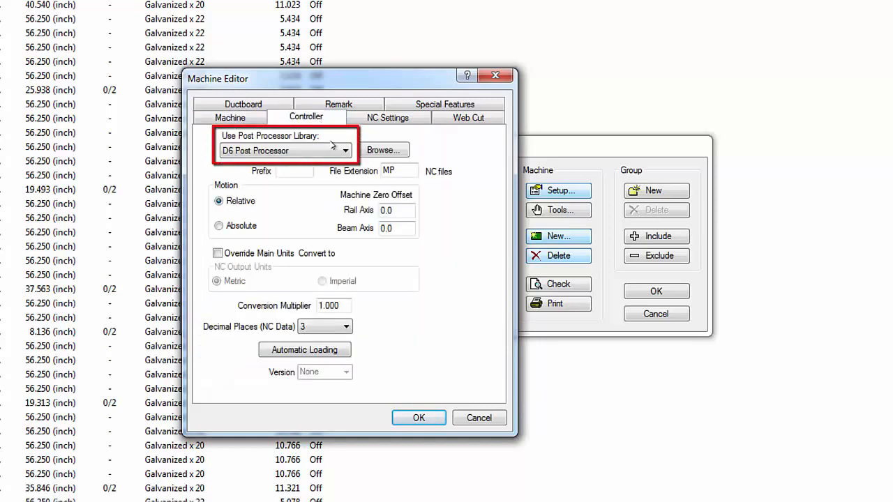
{"action": "left_click", "coordinate": [332, 145]}
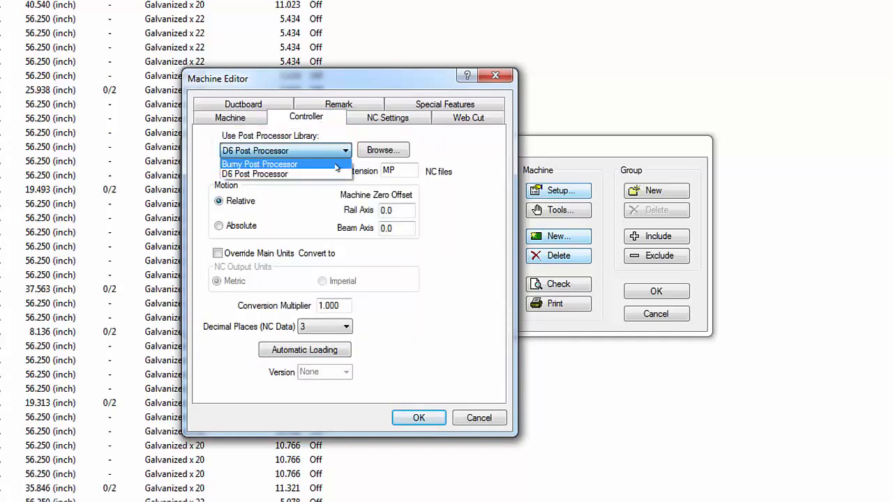
{"action": "left_click", "coordinate": [335, 165]}
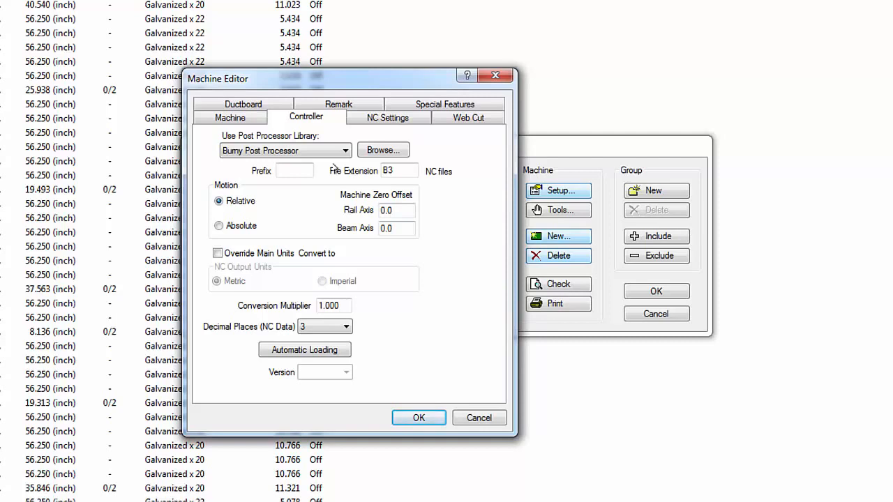
{"action": "left_click", "coordinate": [418, 417]}
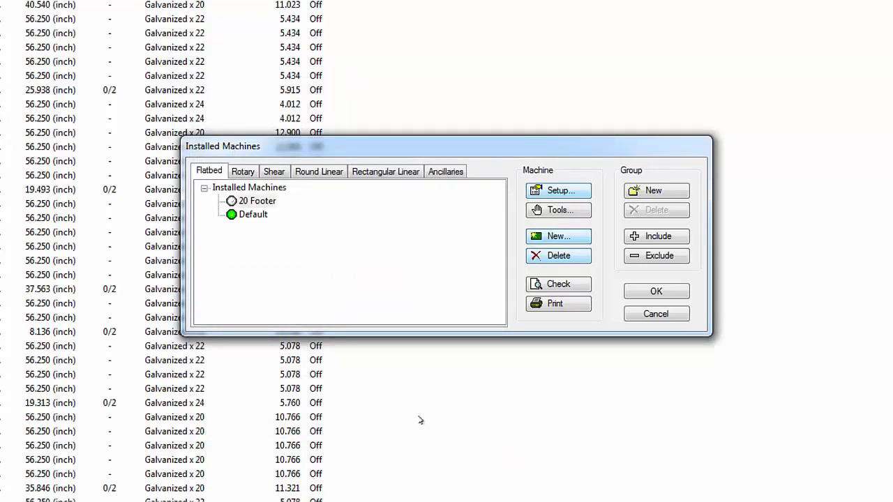
Step: Rename the Default flatbed machine as 10 Footer
{"action": "double_click", "coordinate": [252, 214]}
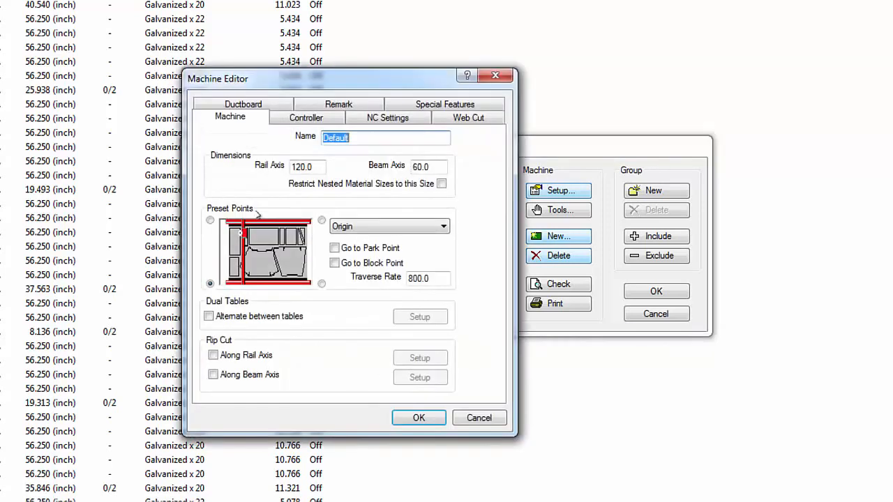
{"action": "type", "text": "10 Footer"}
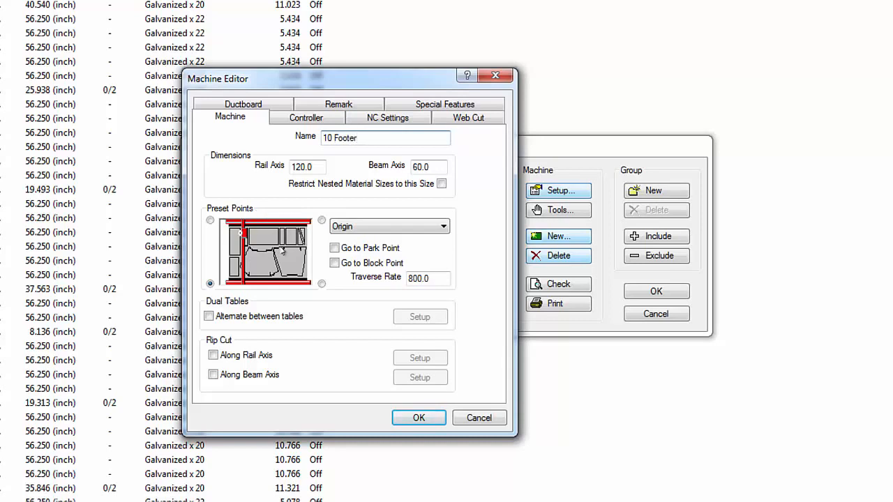
{"action": "left_click", "coordinate": [412, 420]}
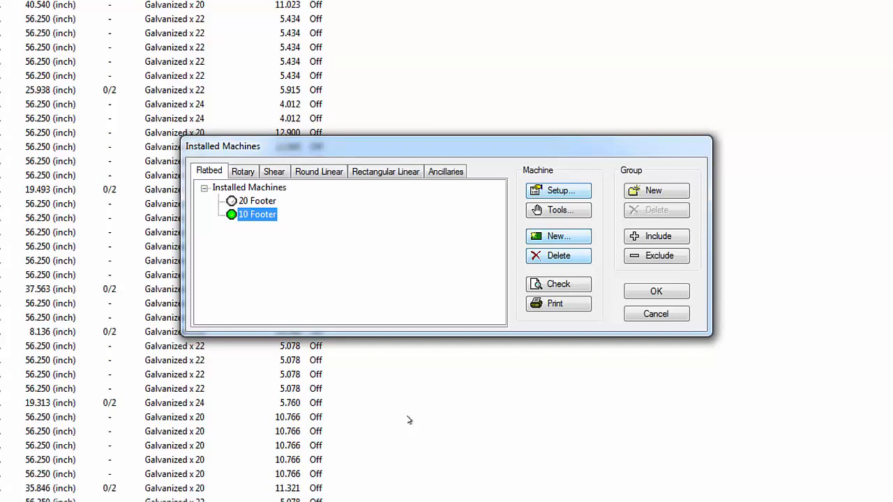
Step: Examine the globals and material details of the 20 Footer's Air Plasma cutting tool without changing them
{"action": "left_click", "coordinate": [263, 202]}
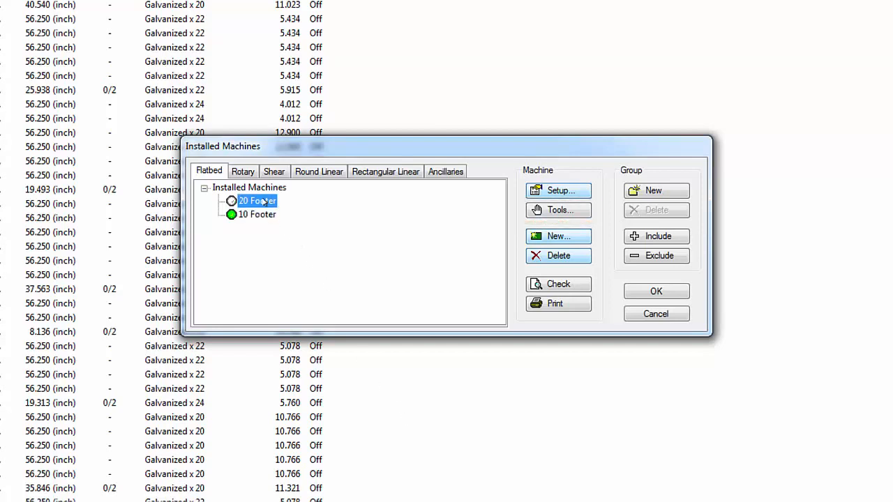
{"action": "left_click", "coordinate": [542, 210]}
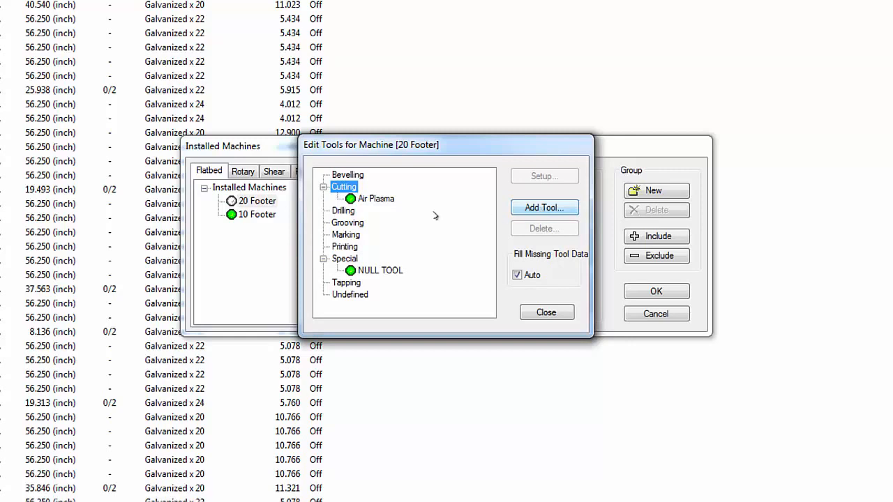
{"action": "left_click", "coordinate": [377, 200]}
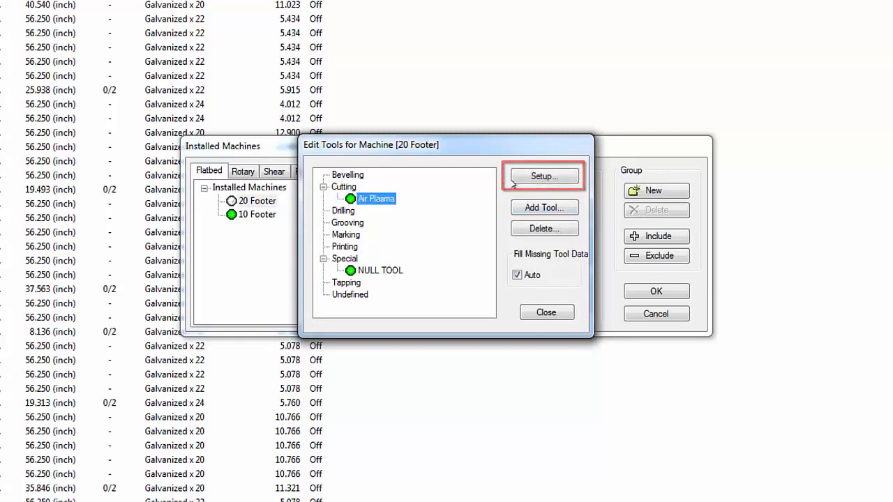
{"action": "left_click", "coordinate": [544, 176]}
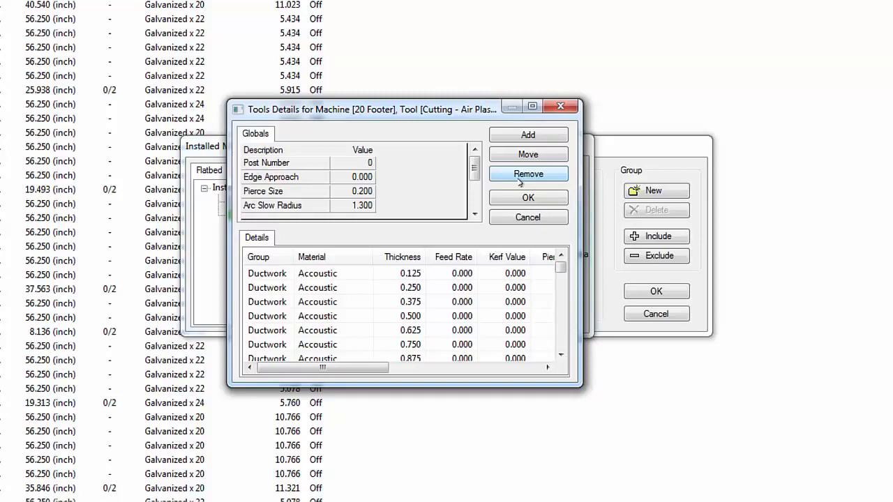
{"action": "left_click", "coordinate": [519, 218]}
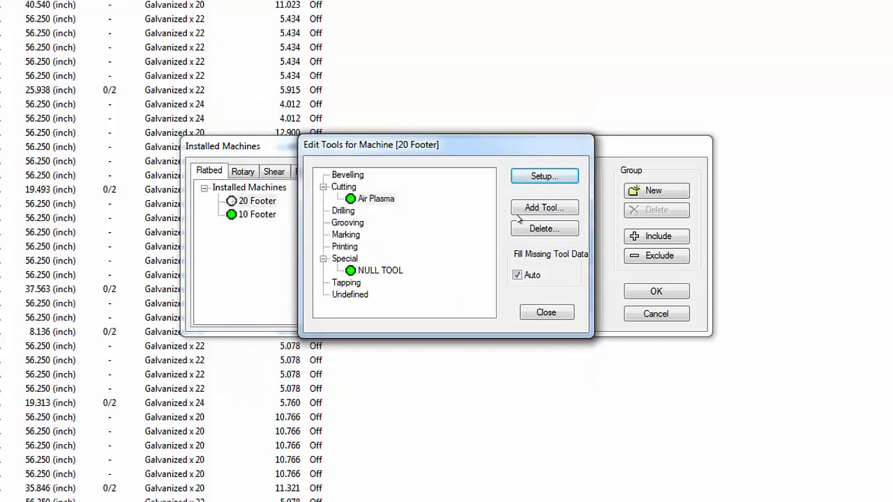
{"action": "left_click", "coordinate": [541, 312]}
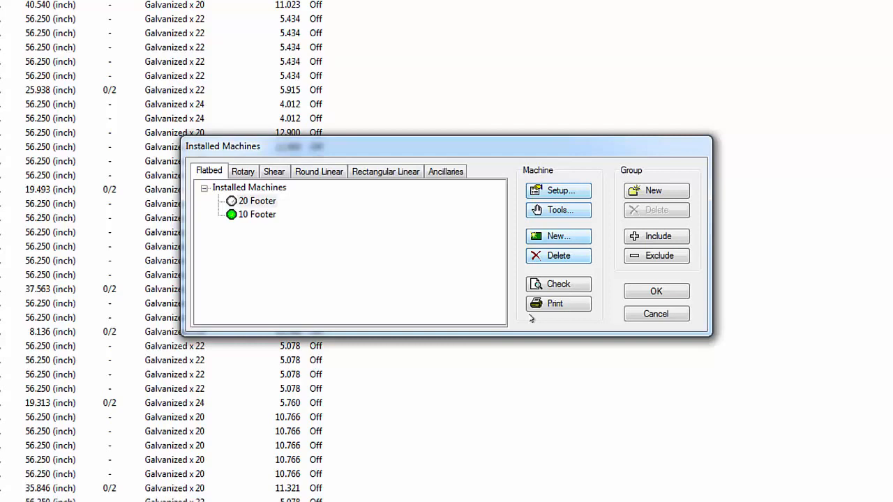
Step: Create a machine group named Plasma for the flatbed machines and include the 10 Footer in it
{"action": "left_click", "coordinate": [639, 196]}
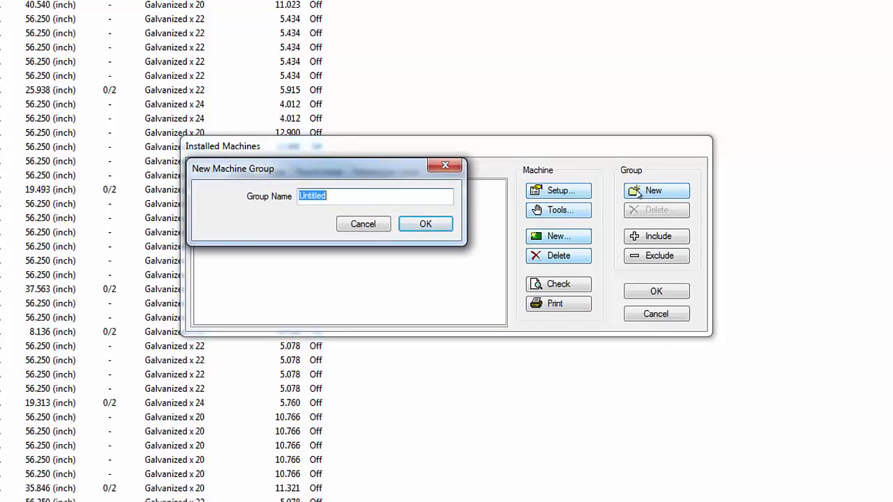
{"action": "type", "text": "Plasma"}
{"action": "left_click", "coordinate": [438, 224]}
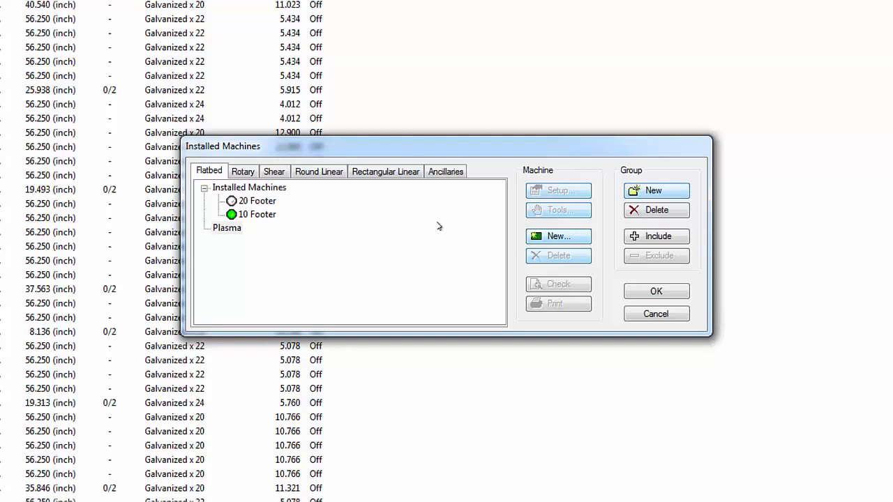
{"action": "left_click", "coordinate": [213, 228]}
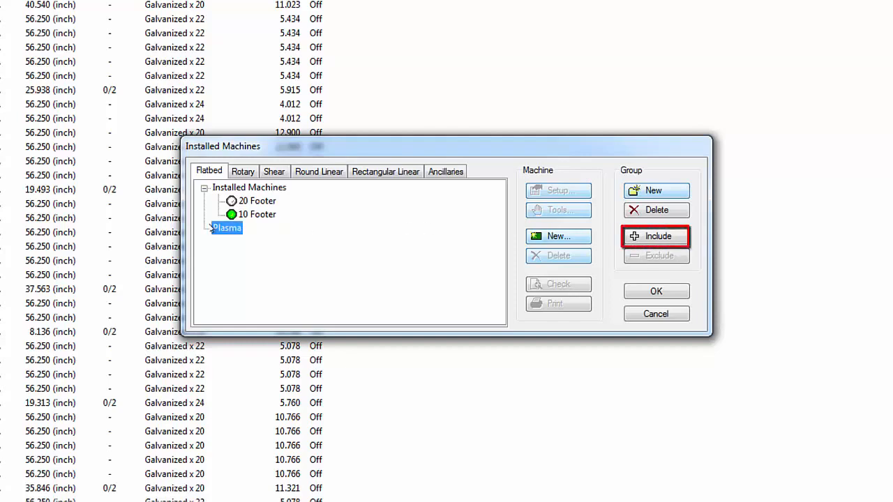
{"action": "left_click", "coordinate": [658, 237]}
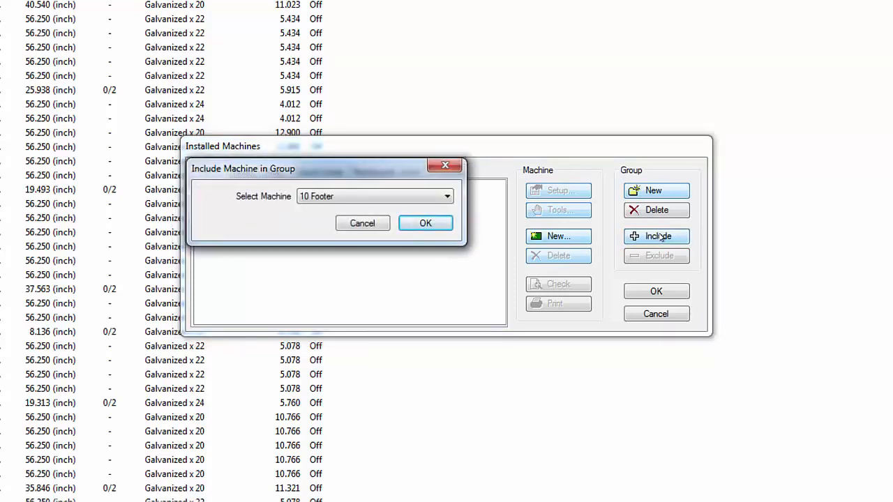
{"action": "left_click", "coordinate": [426, 224]}
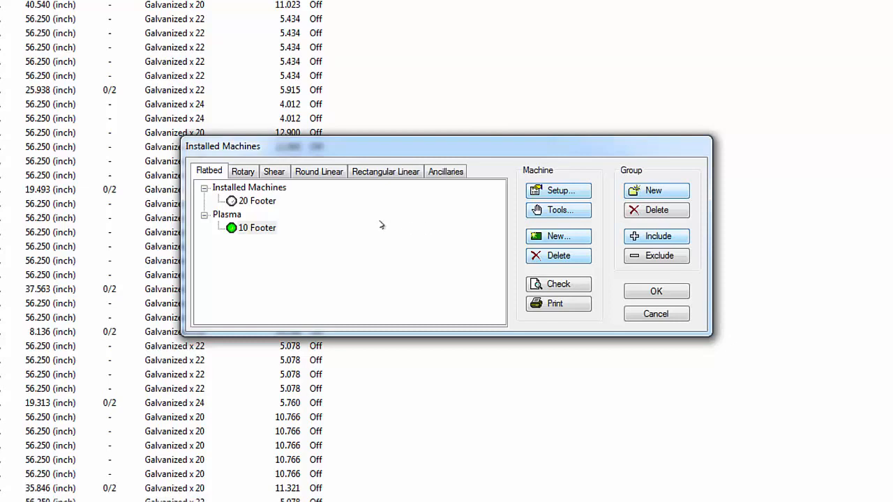
Step: Include the 20 Footer machine in the Plasma group
{"action": "left_click", "coordinate": [235, 216]}
{"action": "left_click", "coordinate": [646, 241]}
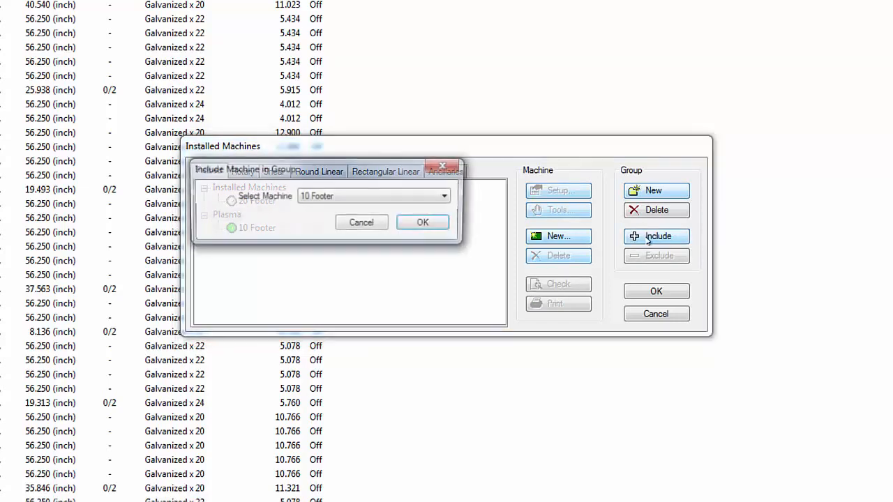
{"action": "left_click", "coordinate": [445, 199]}
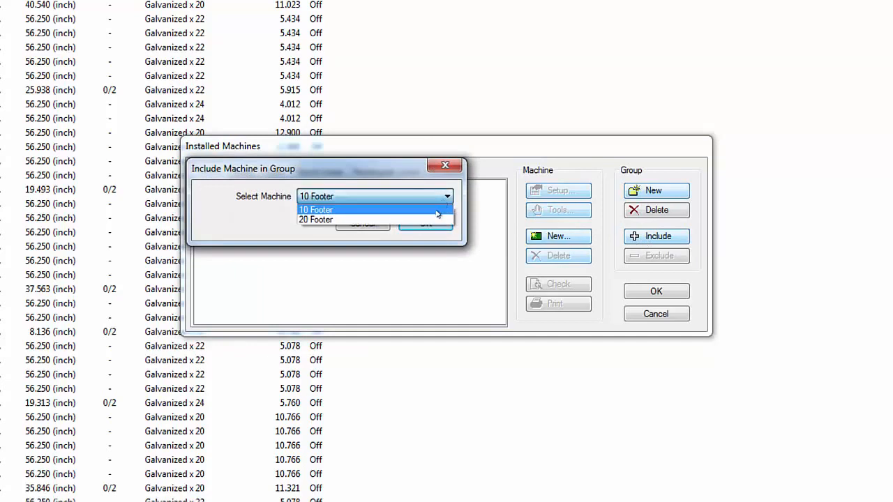
{"action": "left_click", "coordinate": [438, 219]}
{"action": "left_click", "coordinate": [434, 225]}
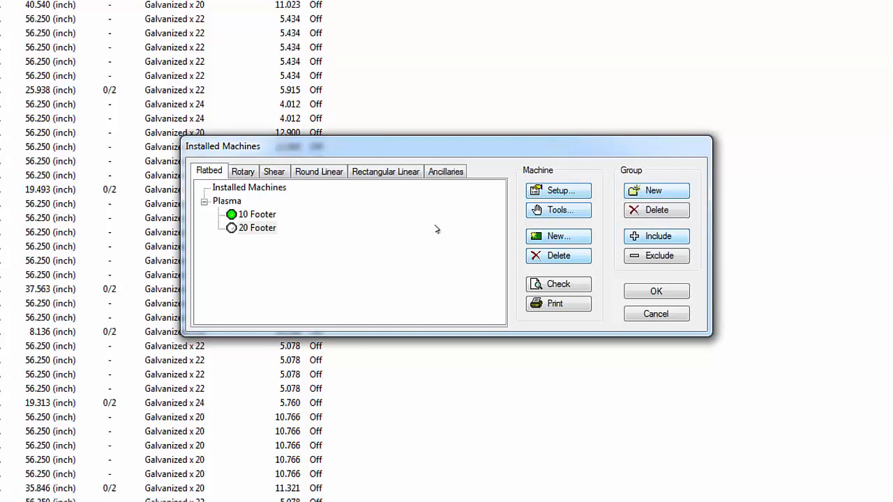
Step: Exclude the 20 Footer from the Plasma group and try to exclude the 10 Footer as well
{"action": "left_click", "coordinate": [263, 229]}
{"action": "left_click", "coordinate": [647, 257]}
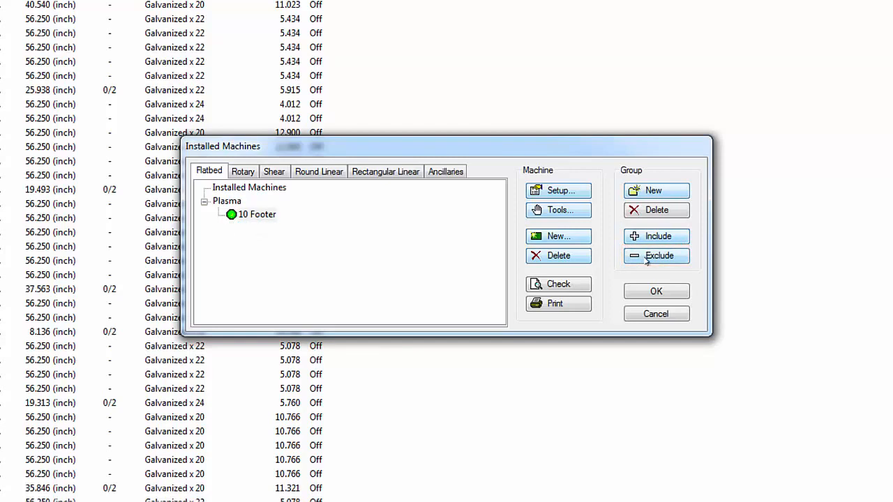
{"action": "left_click", "coordinate": [254, 215]}
{"action": "left_click", "coordinate": [638, 256]}
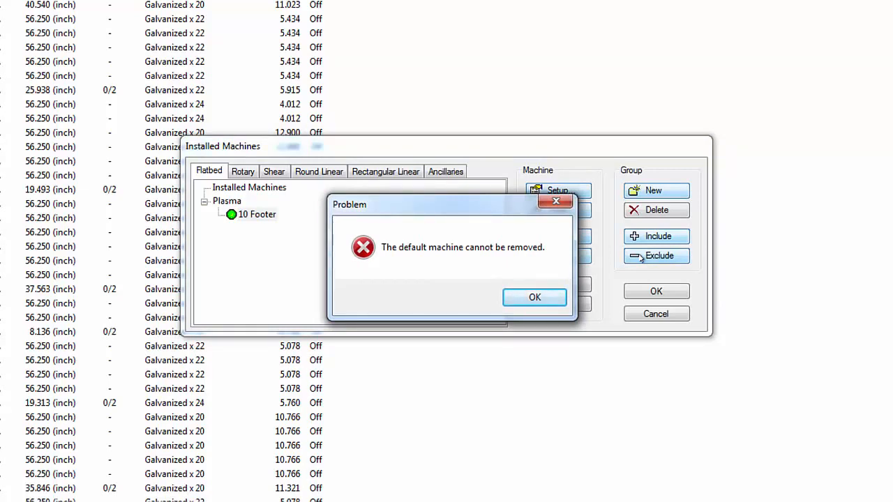
{"action": "left_click", "coordinate": [544, 296]}
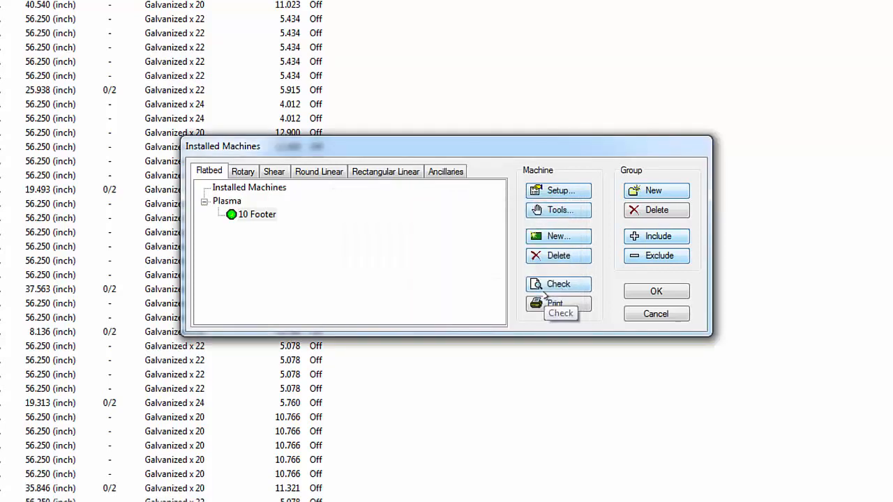
Step: Include the 20 Footer in the Plasma group again
{"action": "left_click", "coordinate": [233, 203]}
{"action": "left_click", "coordinate": [652, 239]}
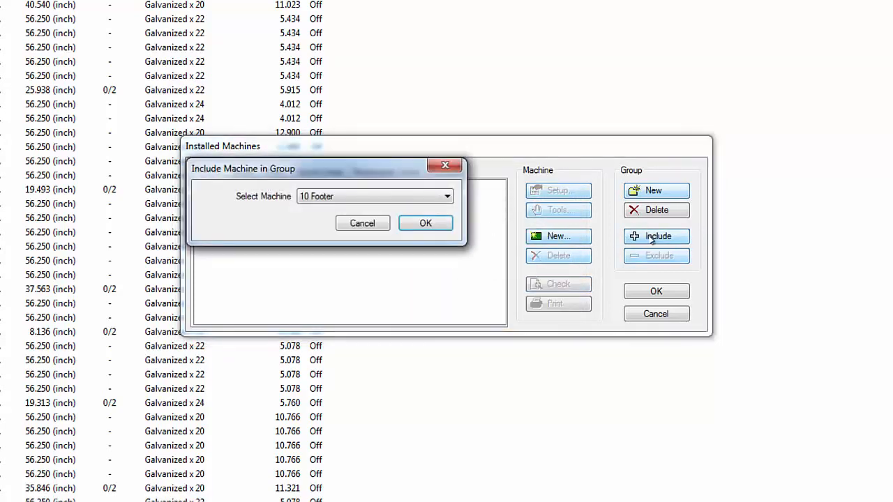
{"action": "left_click", "coordinate": [428, 196]}
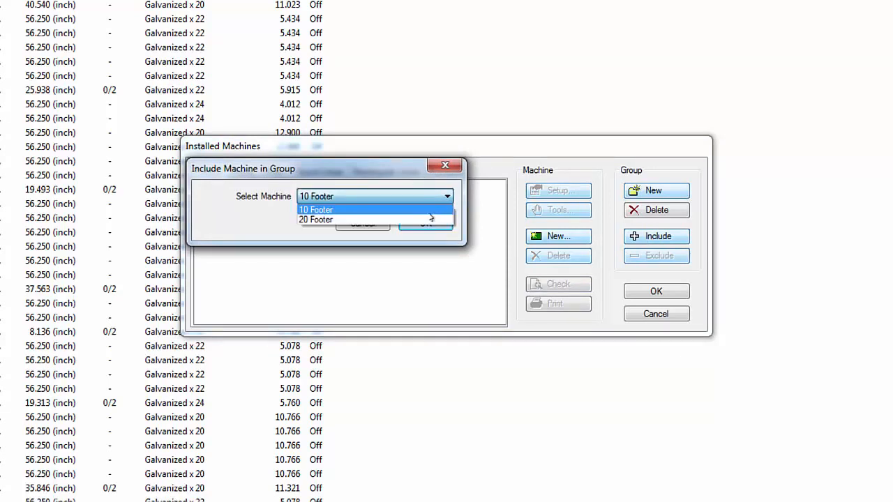
{"action": "left_click", "coordinate": [428, 220]}
{"action": "left_click", "coordinate": [427, 223]}
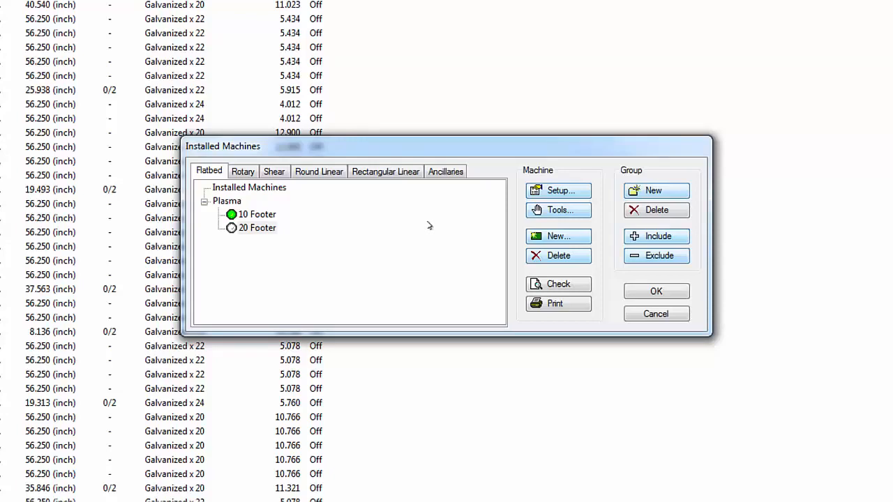
Step: Create a blank flatbed machine under Installed Machines named Water Jet, with rail axis 120 and beam axis 60
{"action": "left_click", "coordinate": [280, 188]}
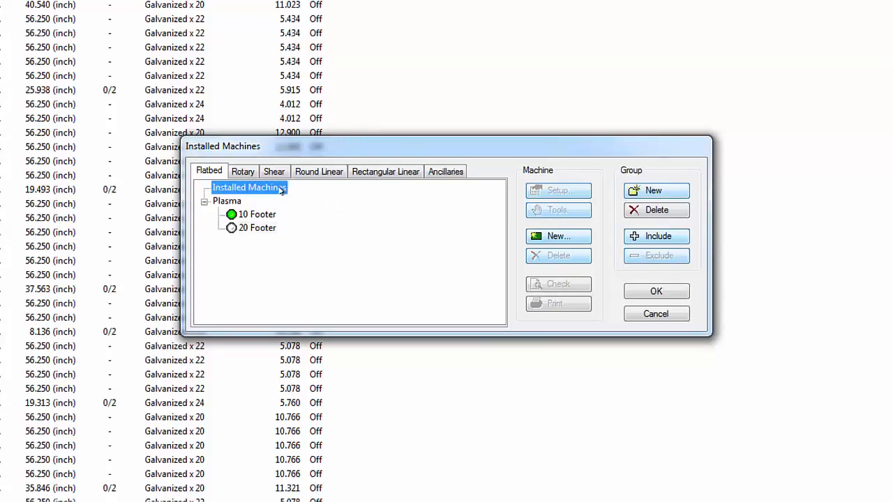
{"action": "left_click", "coordinate": [540, 238]}
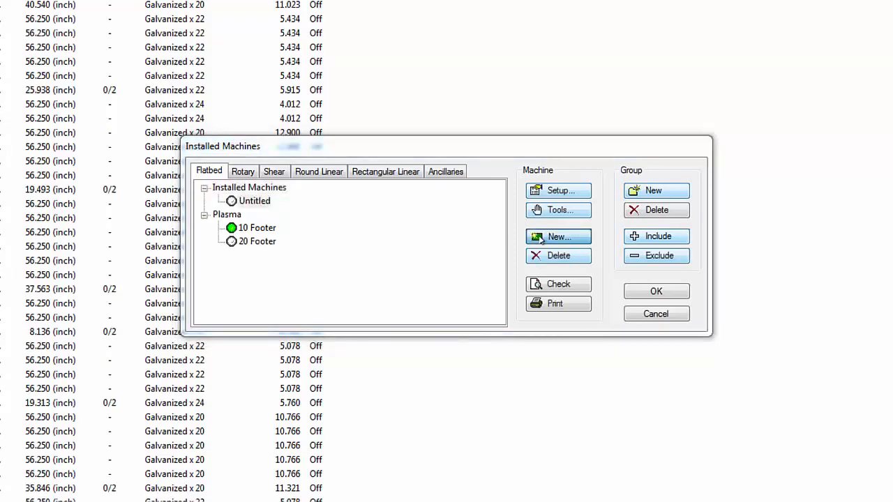
{"action": "left_click", "coordinate": [453, 266]}
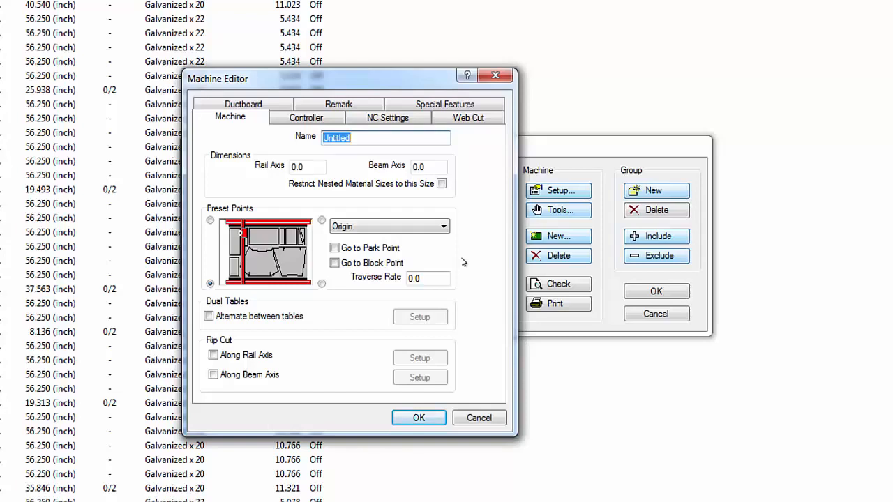
{"action": "type", "text": "Water Jet"}
{"action": "double_click", "coordinate": [306, 166]}
{"action": "type", "text": "120"}
{"action": "key", "text": "Tab"}
{"action": "type", "text": "60"}
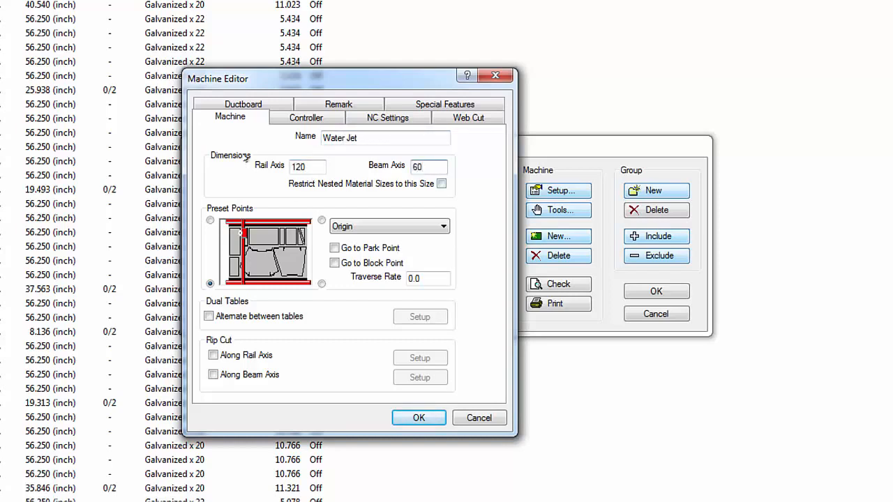
Step: Load watergen64.vpl from the VPLs folder as the Water Jet controller's post processor library, check its special features and save the machine
{"action": "left_click", "coordinate": [302, 118]}
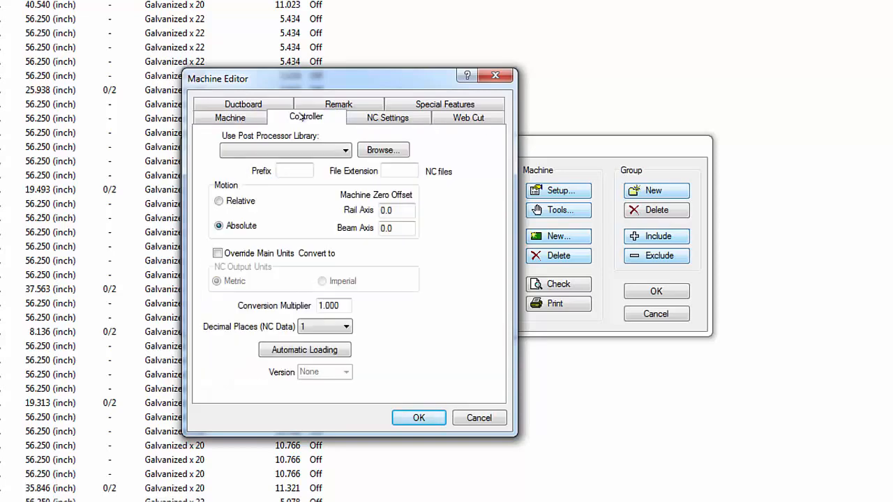
{"action": "left_click", "coordinate": [369, 151]}
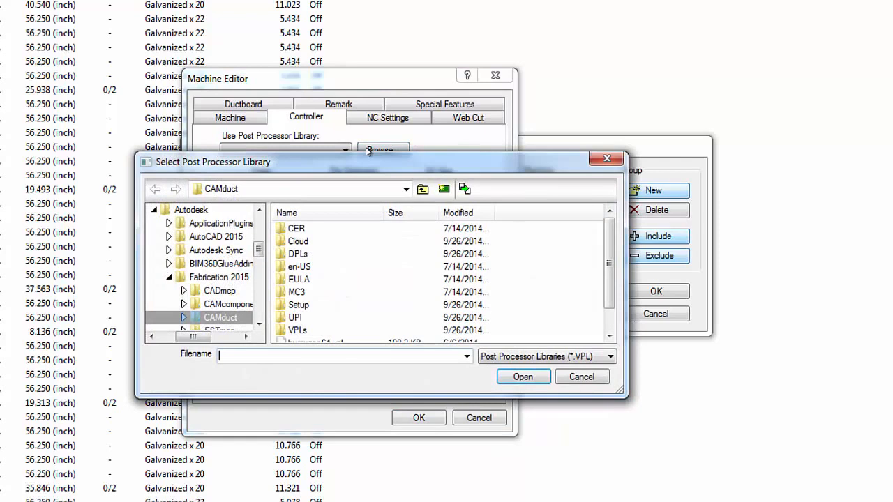
{"action": "double_click", "coordinate": [295, 330]}
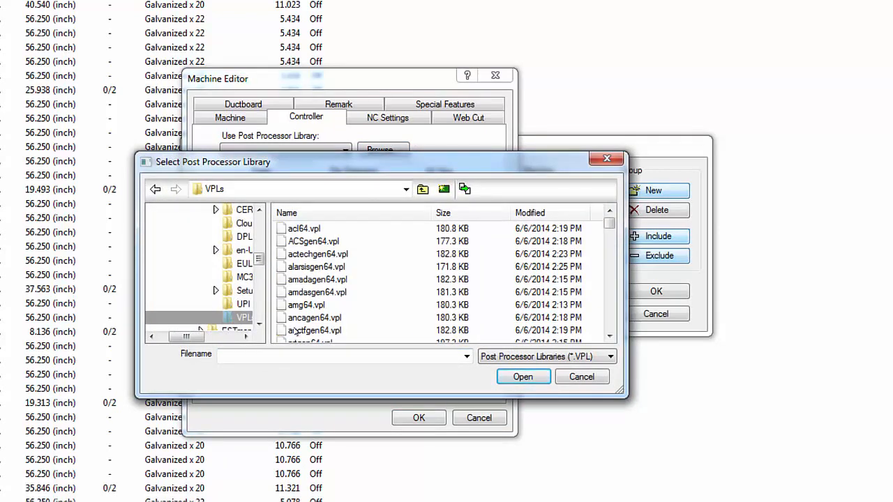
{"action": "left_click_drag", "start_coordinate": [608, 223], "coordinate": [604, 328]}
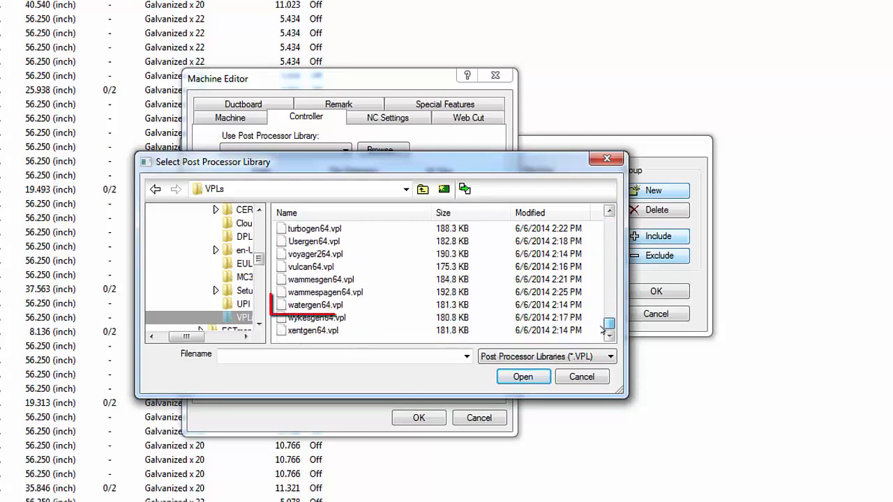
{"action": "left_click", "coordinate": [302, 307]}
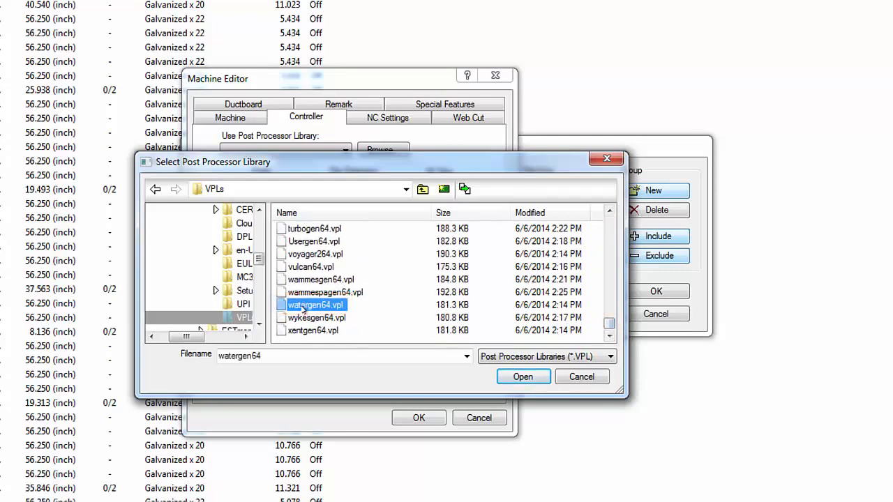
{"action": "left_click", "coordinate": [529, 380]}
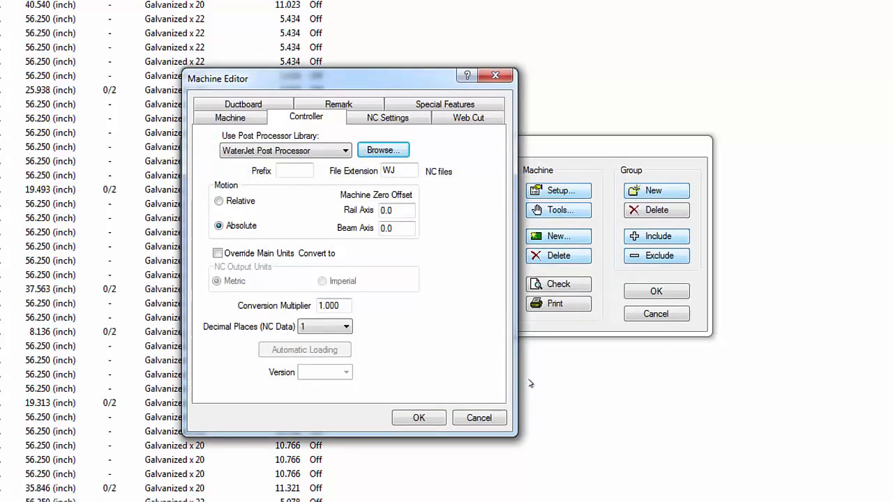
{"action": "left_click", "coordinate": [468, 106]}
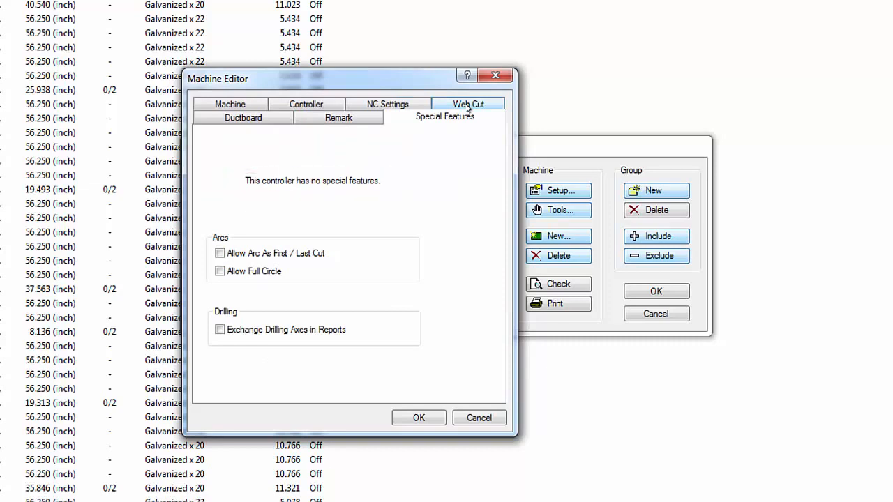
{"action": "left_click", "coordinate": [429, 418]}
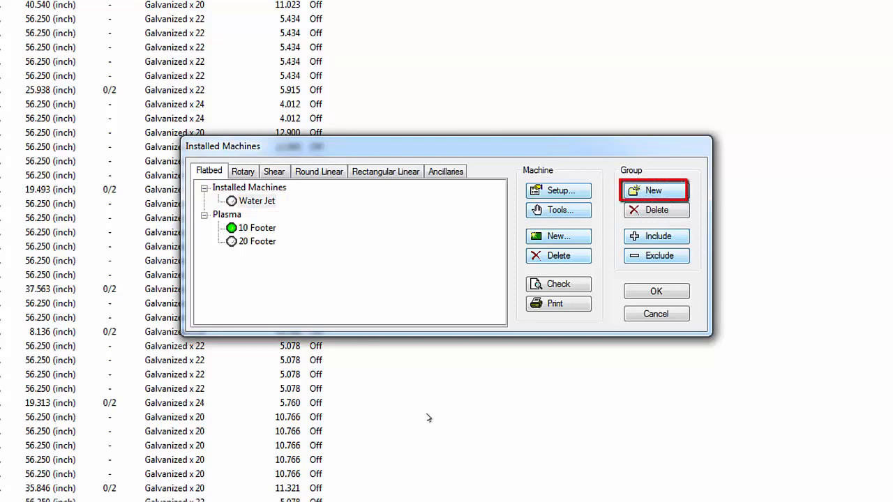
Step: Create a flatbed machine group named Insulation
{"action": "left_click", "coordinate": [646, 193]}
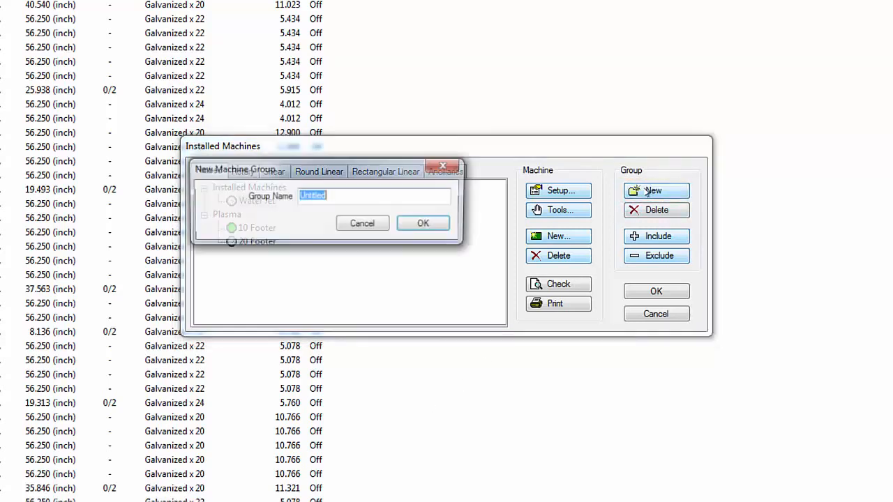
{"action": "type", "text": "Insulation"}
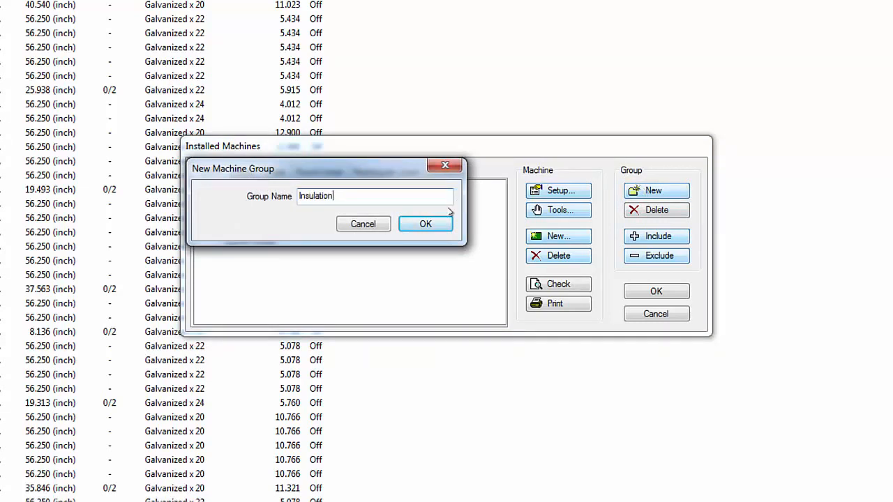
{"action": "left_click", "coordinate": [426, 225]}
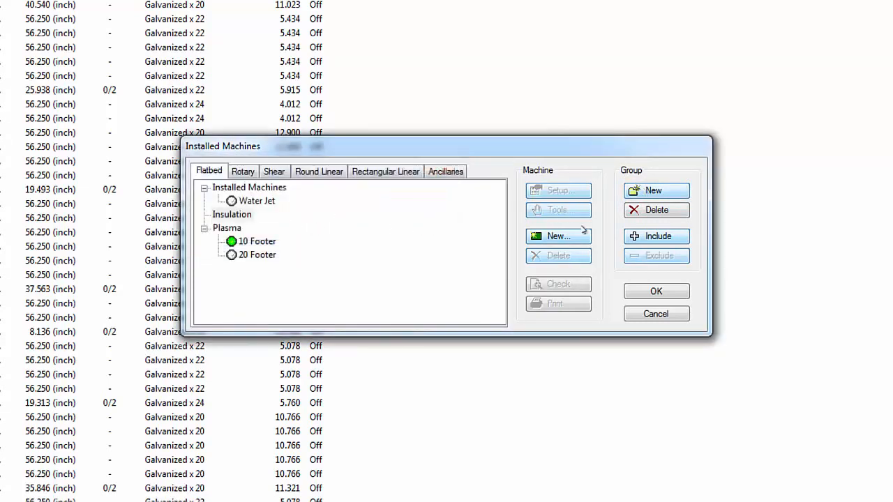
Step: Include the Water Jet machine in the Insulation group
{"action": "left_click", "coordinate": [643, 236]}
{"action": "left_click", "coordinate": [438, 199]}
{"action": "left_click", "coordinate": [420, 229]}
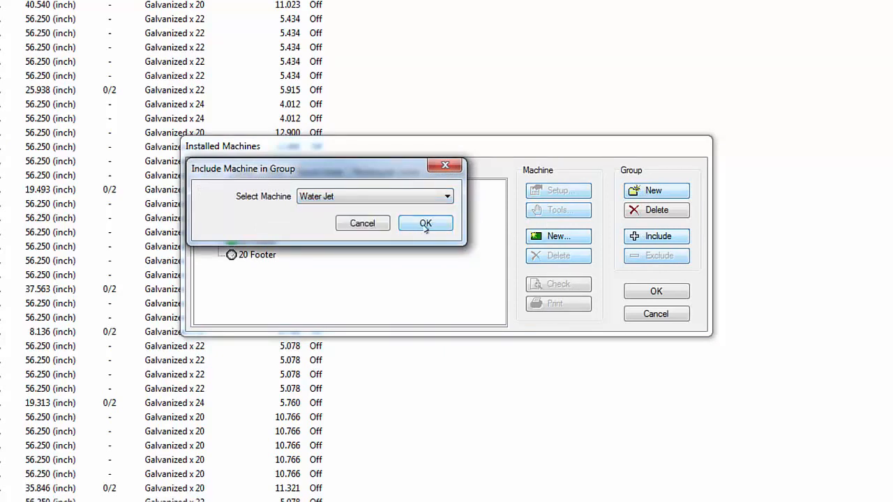
{"action": "left_click", "coordinate": [422, 228]}
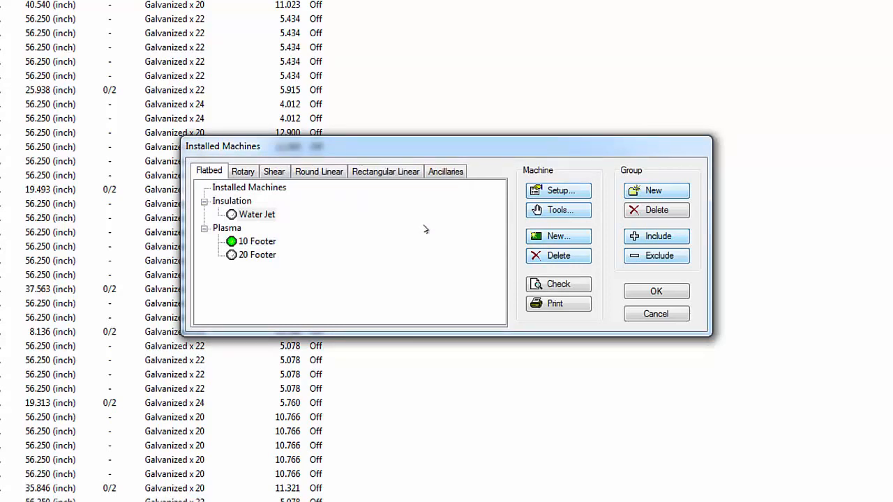
Step: Add a cutting tool of type CT5: Cutting, Water Jet, named Water Jet, to the Water Jet machine
{"action": "left_click", "coordinate": [257, 215]}
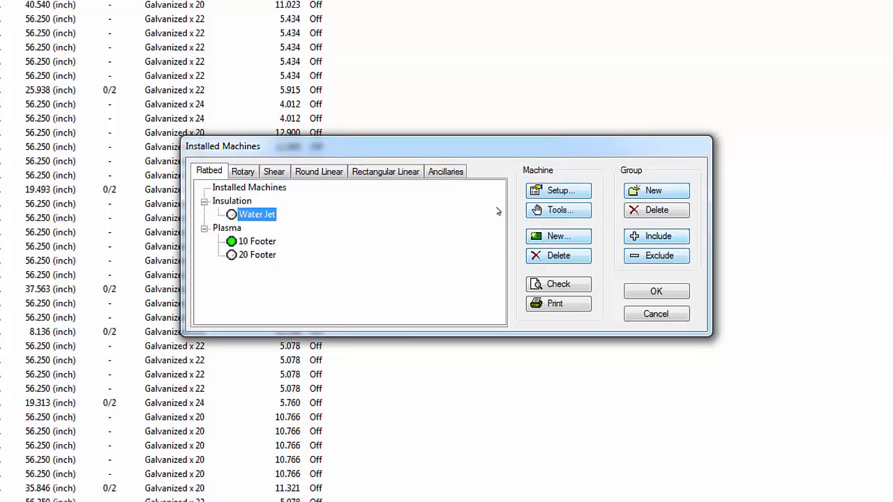
{"action": "left_click", "coordinate": [552, 210]}
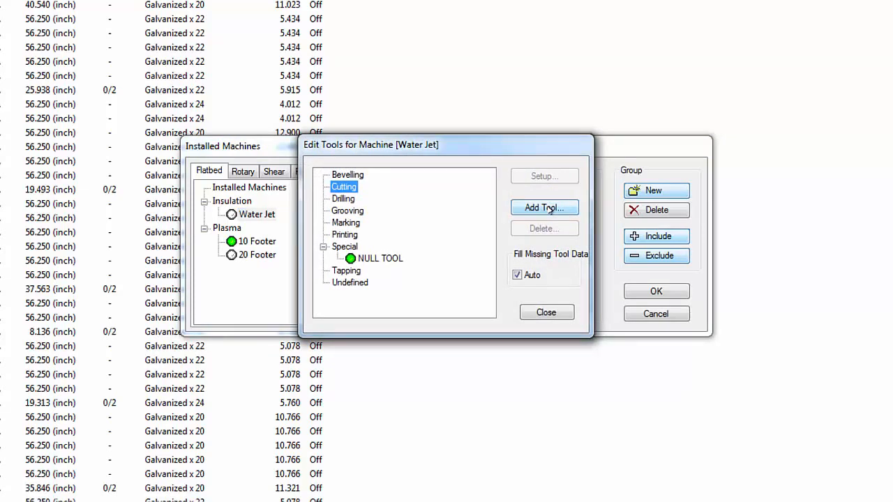
{"action": "left_click", "coordinate": [544, 207]}
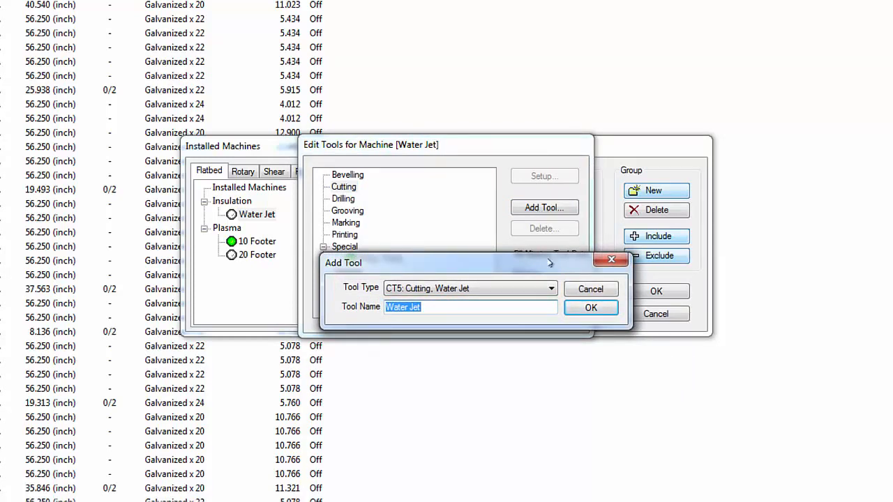
{"action": "left_click", "coordinate": [551, 288]}
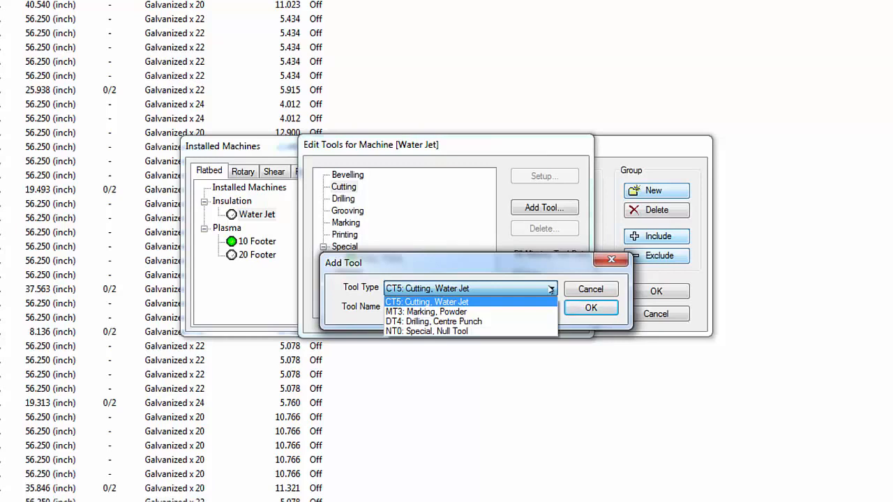
{"action": "left_click", "coordinate": [551, 288]}
{"action": "left_click", "coordinate": [591, 307]}
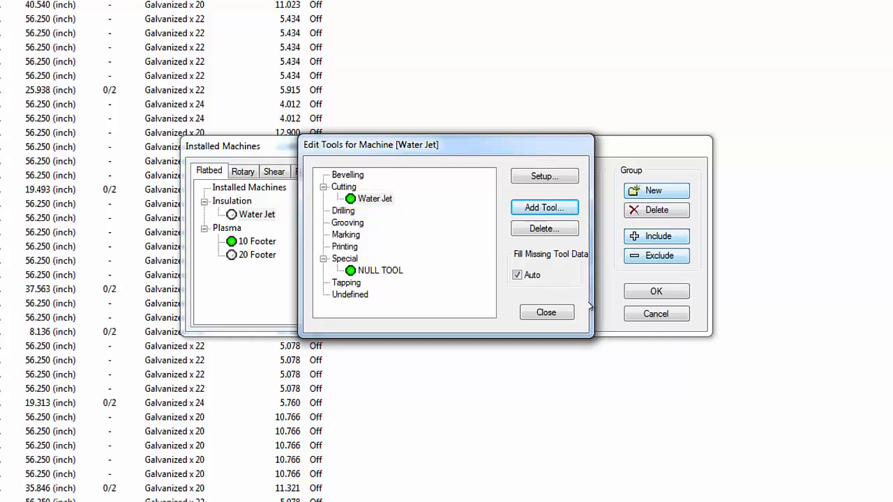
Step: Check the Water Jet tool's global and material details, accept them and save the installed machines setup
{"action": "left_click", "coordinate": [382, 200]}
{"action": "left_click", "coordinate": [539, 179]}
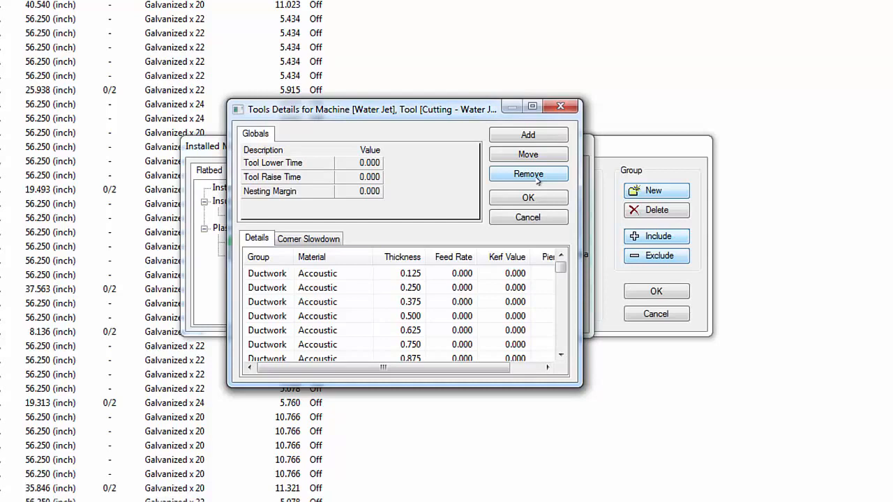
{"action": "left_click", "coordinate": [530, 199]}
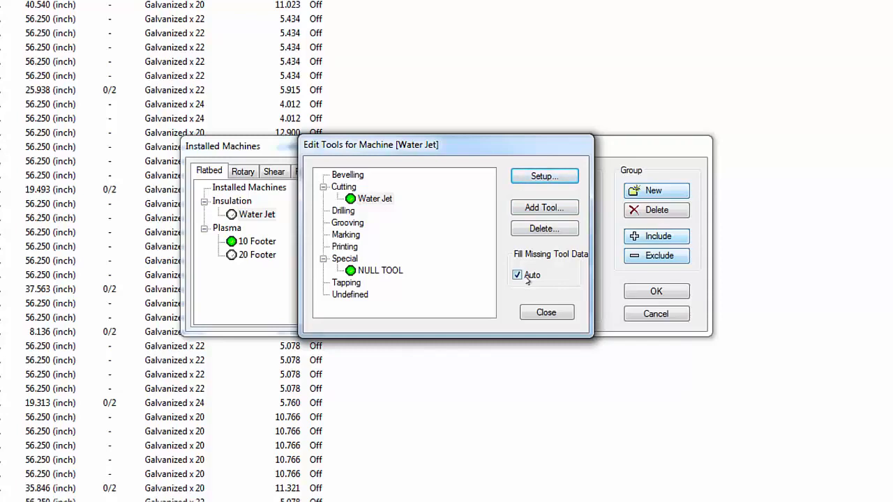
{"action": "left_click", "coordinate": [537, 311]}
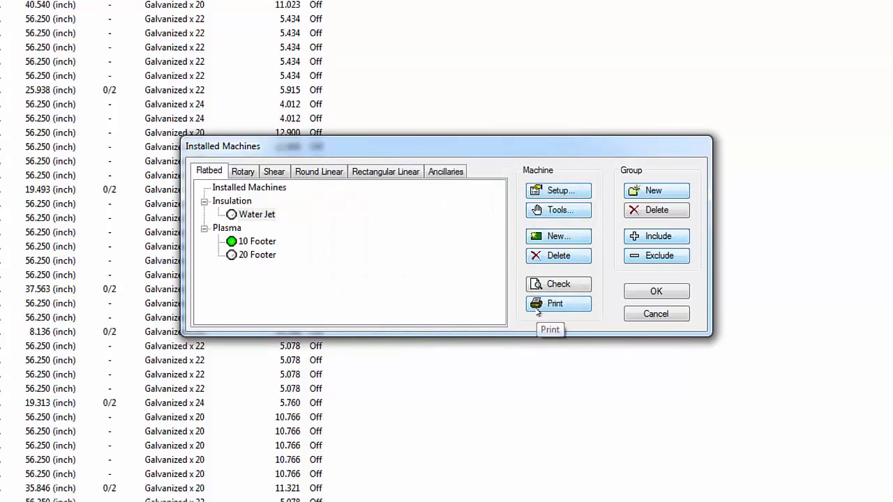
{"action": "left_click", "coordinate": [643, 291]}
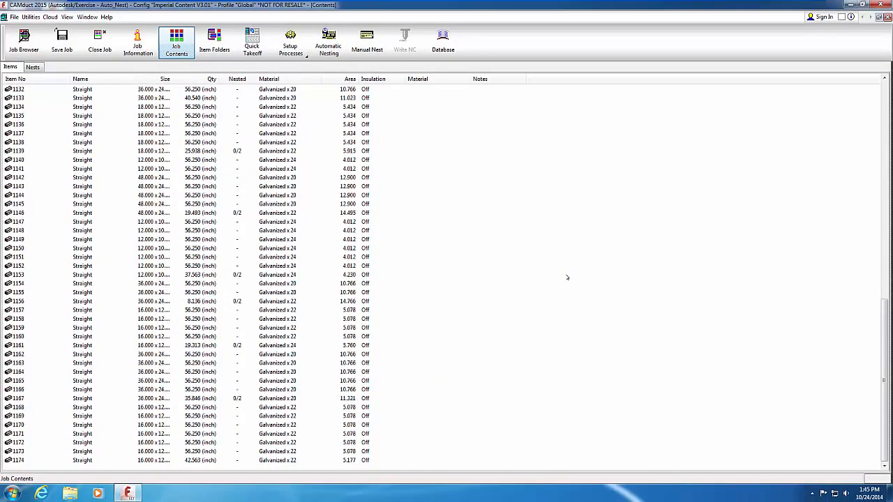
Step: Load iowa64.dpl from the CAMduct DPLs folder as the installed decoiler's processor file
{"action": "left_click", "coordinate": [12, 16]}
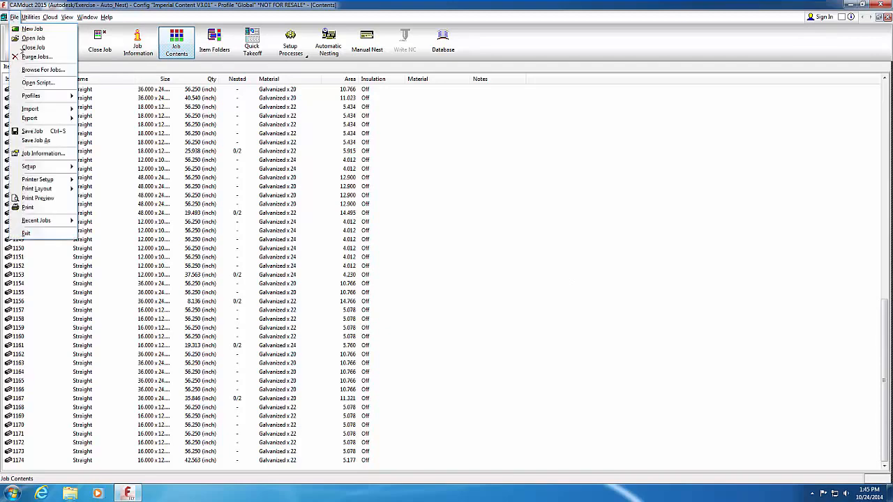
{"action": "mouse_move", "coordinate": [39, 167]}
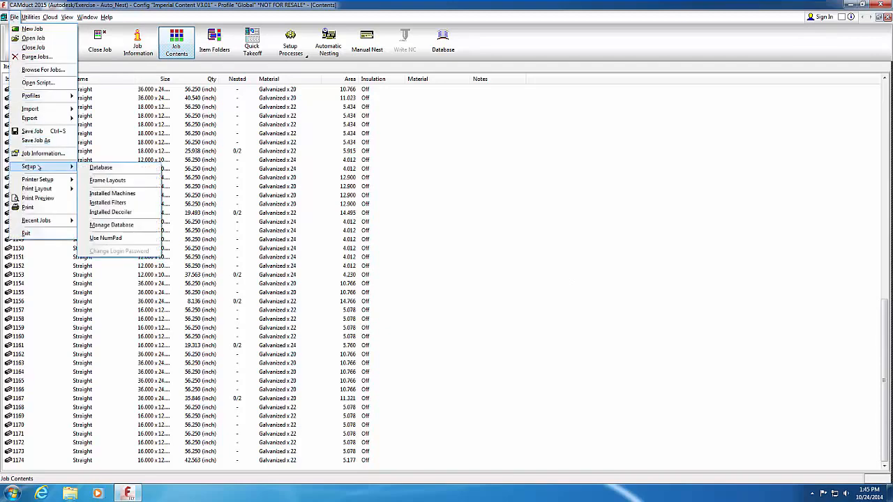
{"action": "left_click", "coordinate": [110, 212]}
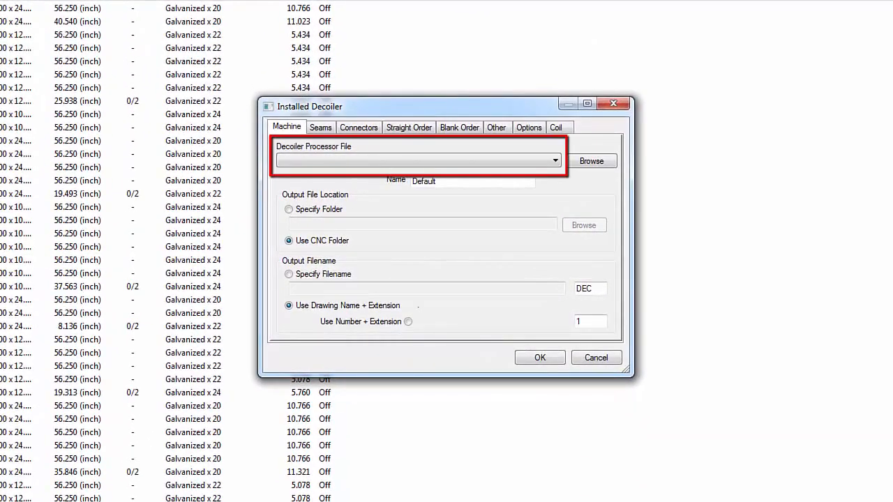
{"action": "left_click", "coordinate": [553, 161]}
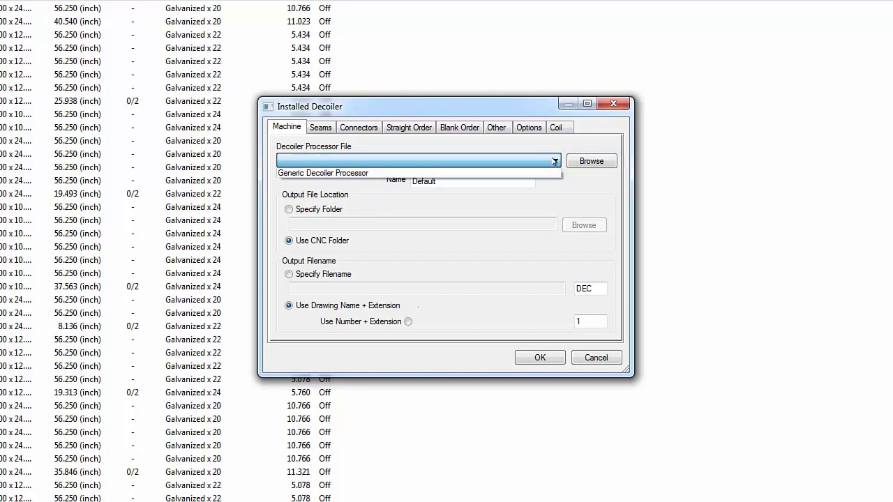
{"action": "left_click", "coordinate": [554, 161]}
{"action": "left_click", "coordinate": [591, 161]}
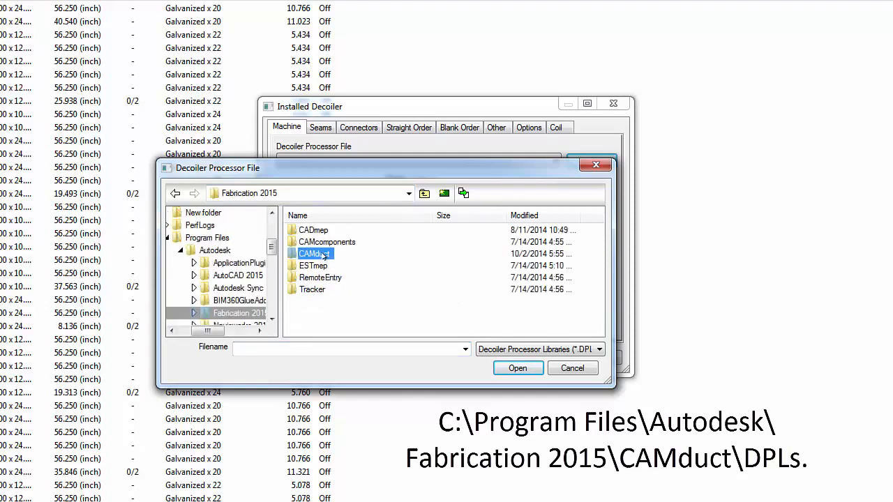
{"action": "double_click", "coordinate": [319, 254]}
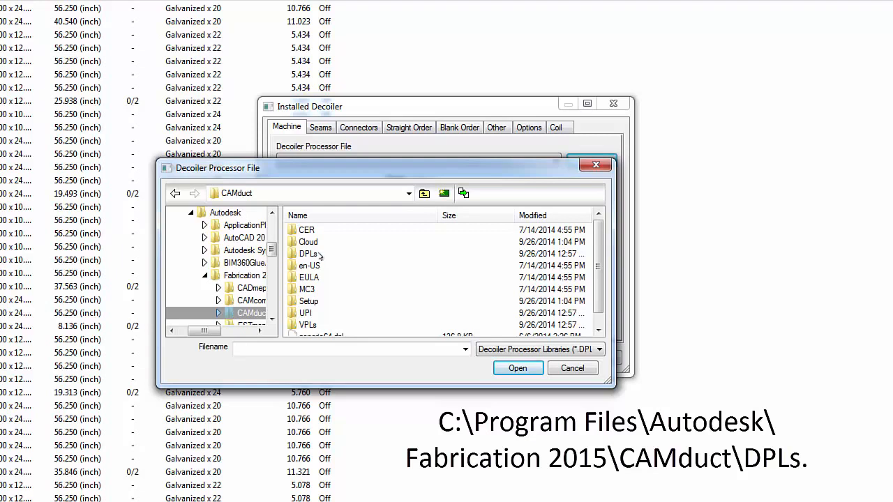
{"action": "double_click", "coordinate": [313, 256]}
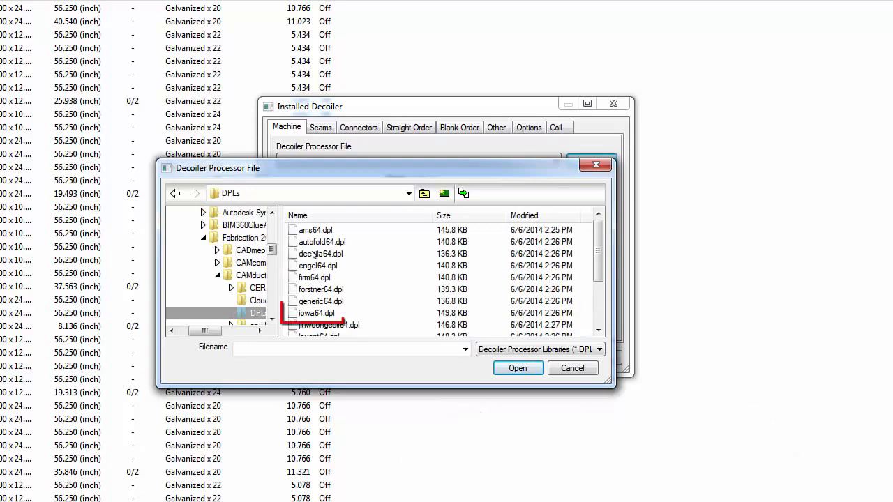
{"action": "left_click", "coordinate": [316, 313]}
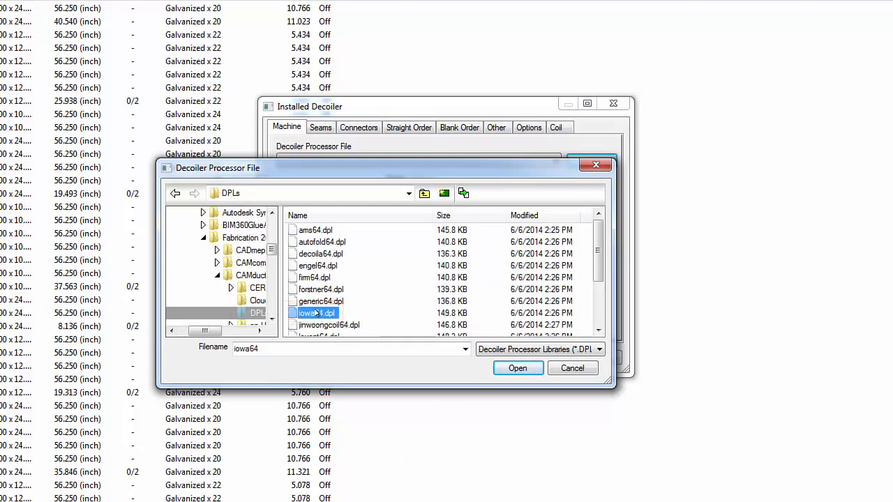
{"action": "left_click", "coordinate": [516, 368]}
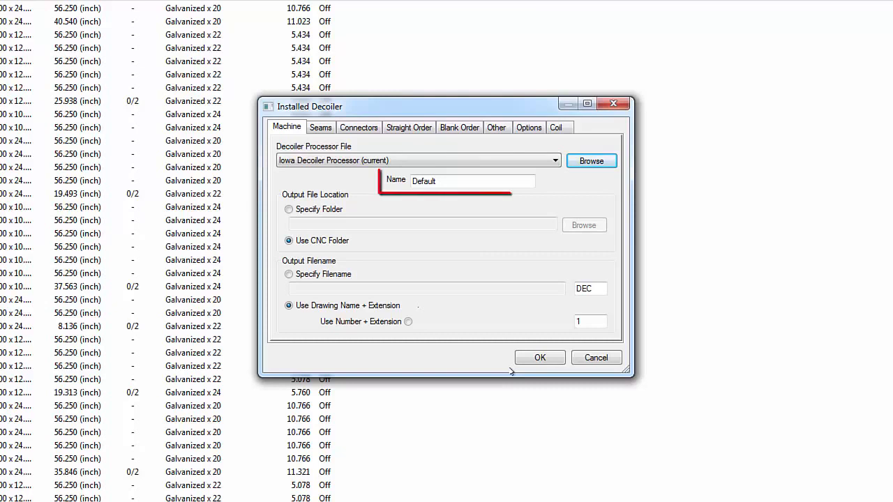
Step: Name the installed decoiler Iowa Precison and save its setup
{"action": "double_click", "coordinate": [436, 180]}
{"action": "type", "text": "Iowa Precison"}
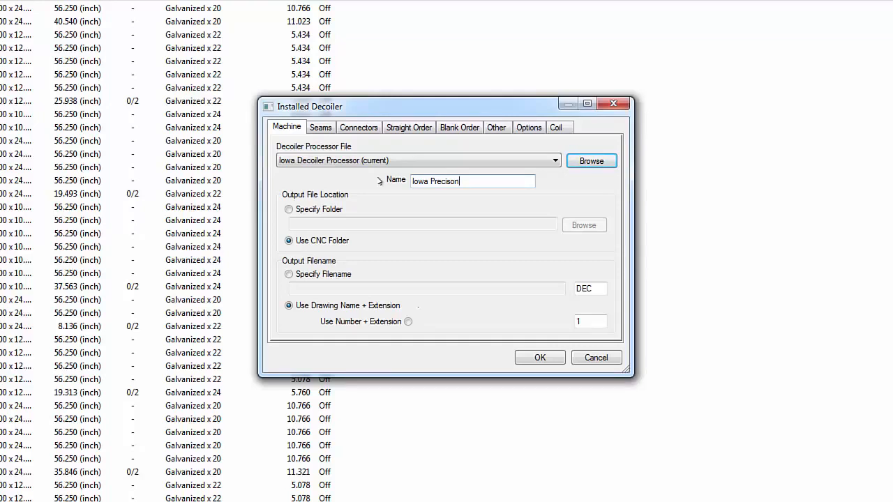
{"action": "left_click", "coordinate": [532, 359]}
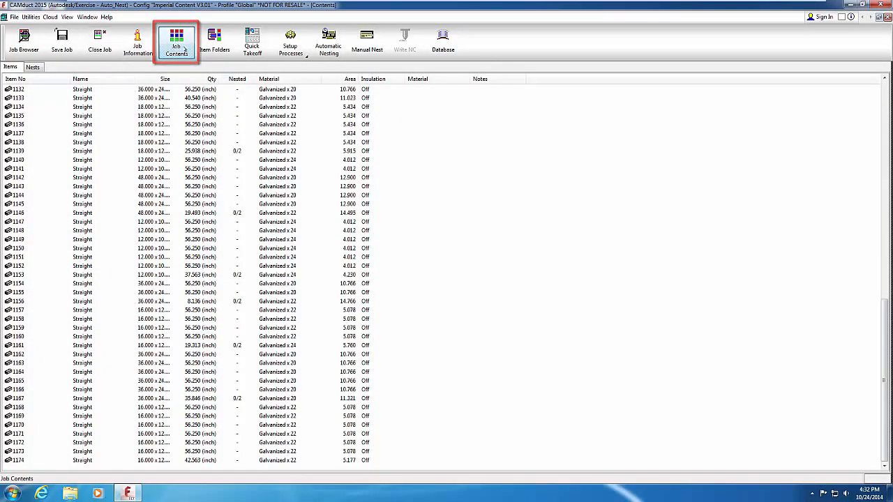
Step: Enable Cut Insulation in the Developments pattern switches of the fittings database and save the change
{"action": "scroll", "coordinate": [866, 293], "scroll_direction": "up", "scroll_amount": 18}
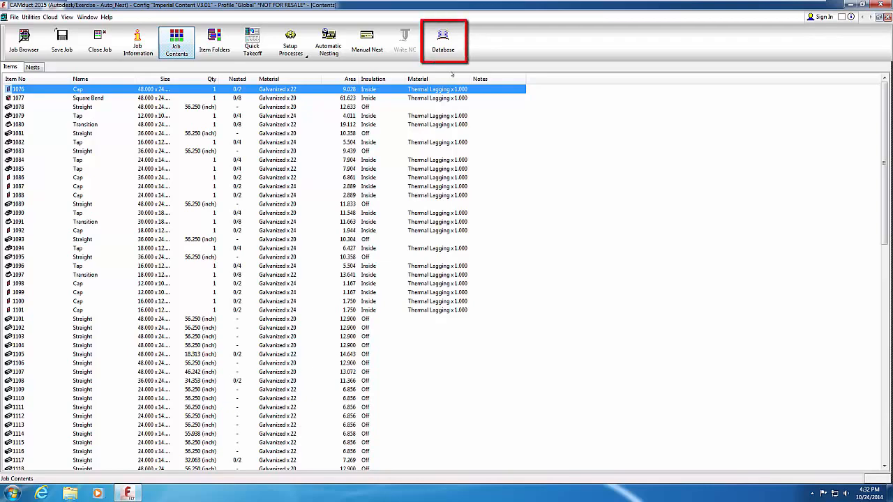
{"action": "left_click", "coordinate": [442, 40]}
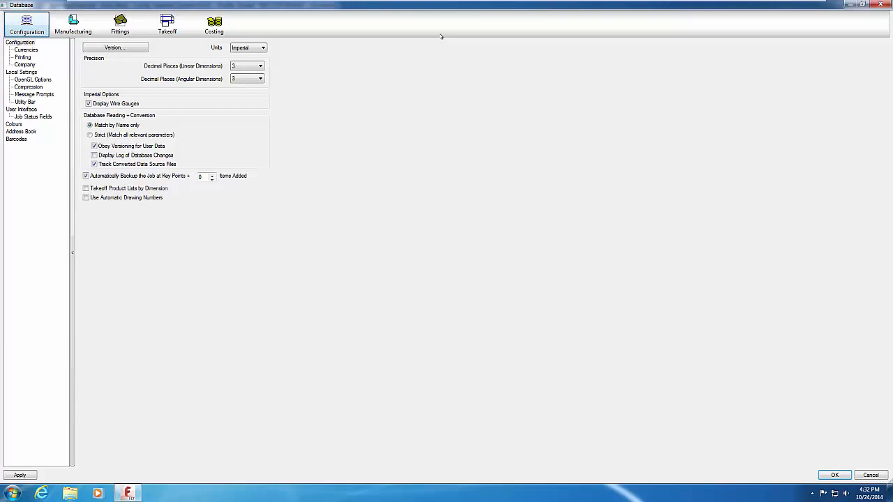
{"action": "left_click", "coordinate": [128, 31]}
{"action": "left_click", "coordinate": [31, 161]}
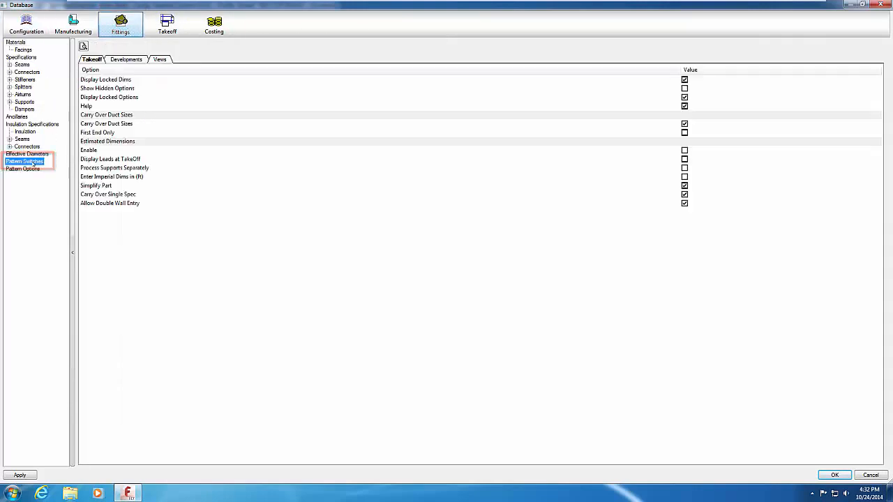
{"action": "left_click", "coordinate": [120, 60]}
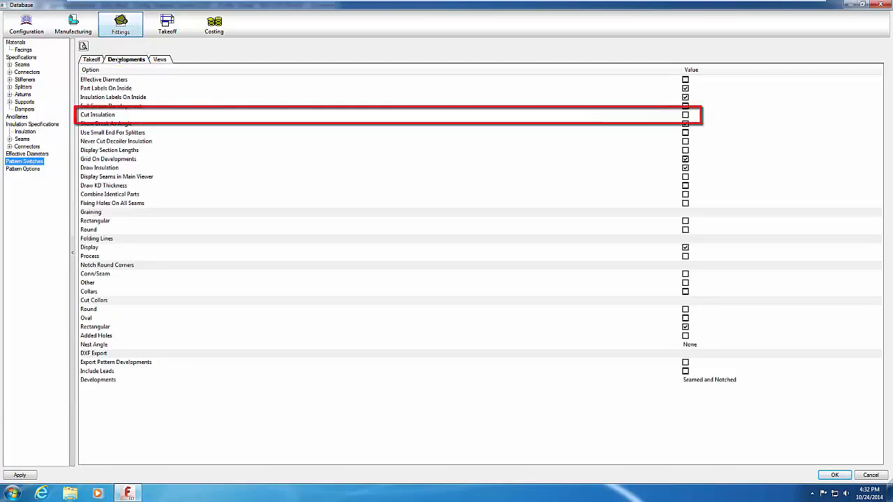
{"action": "left_click", "coordinate": [113, 115]}
{"action": "left_click", "coordinate": [684, 115]}
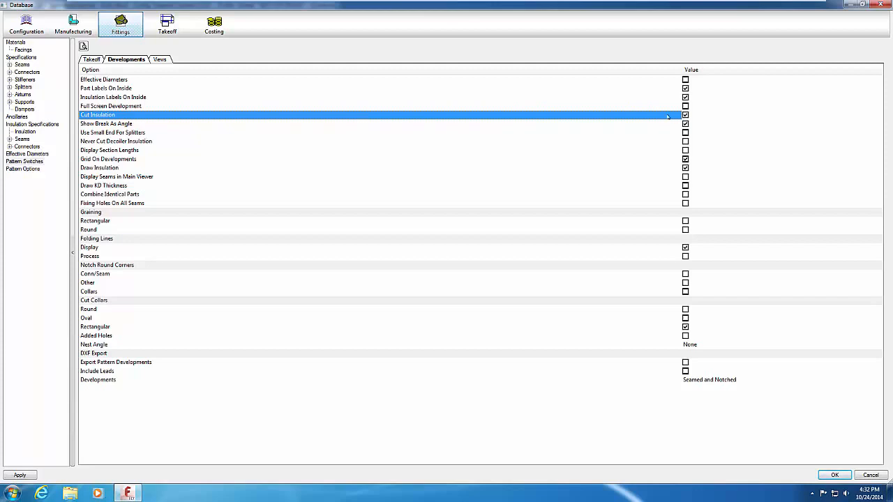
{"action": "left_click", "coordinate": [830, 475]}
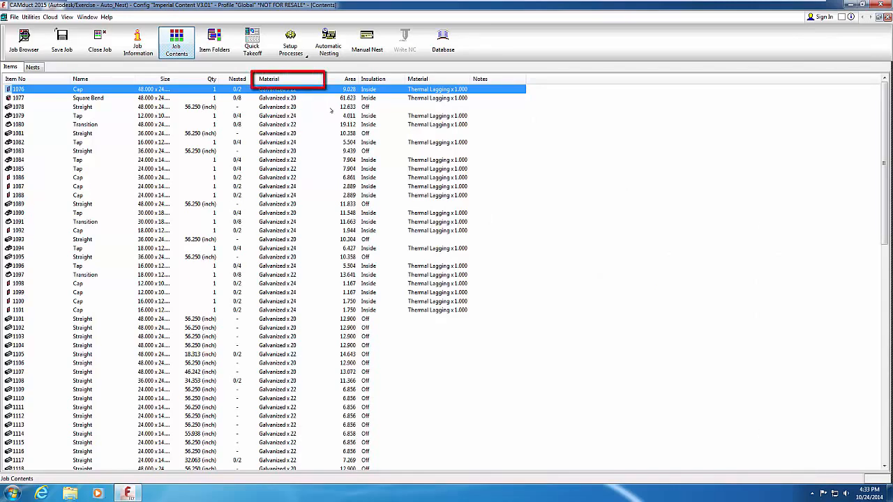
Step: Add an Item Cut Type column before Item Qty/Length in the job contents list, finding it with the filter cut
{"action": "right_click", "coordinate": [300, 78]}
{"action": "left_click", "coordinate": [325, 209]}
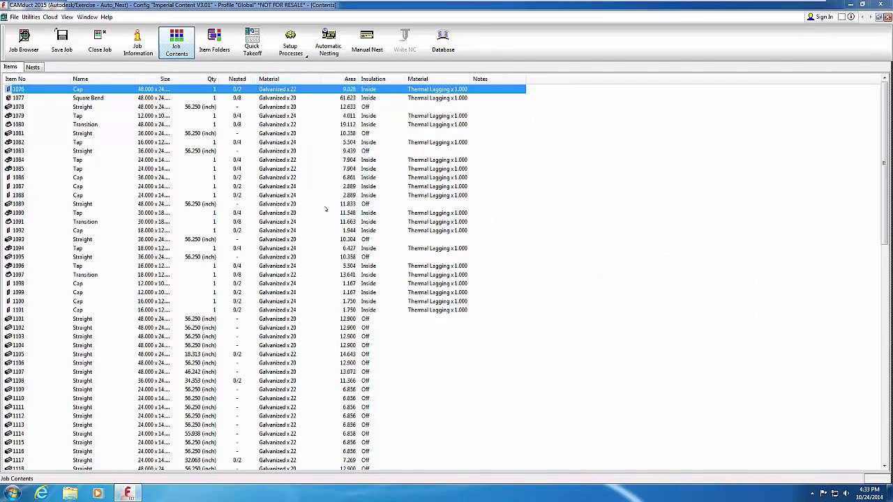
{"action": "left_click", "coordinate": [431, 178]}
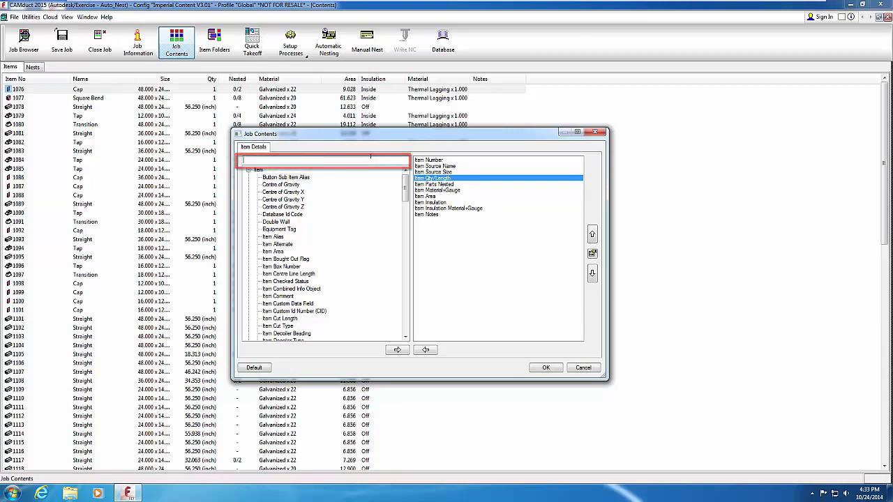
{"action": "type", "text": "cut"}
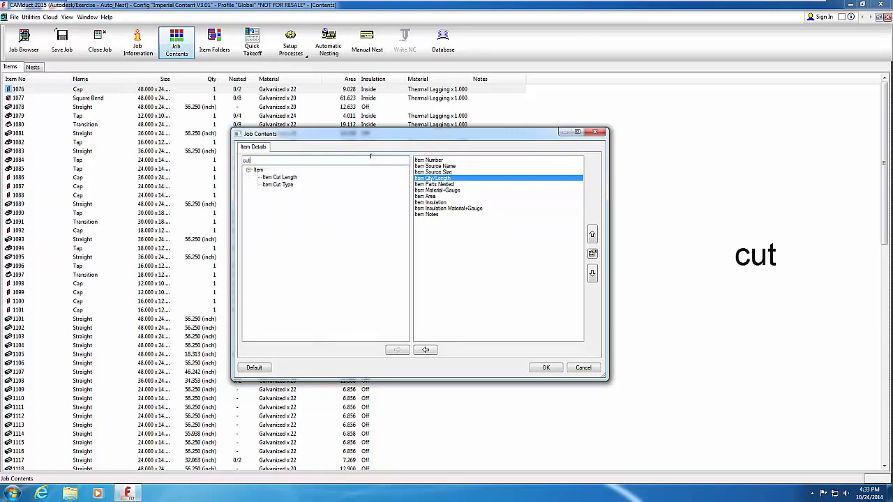
{"action": "left_click", "coordinate": [279, 185]}
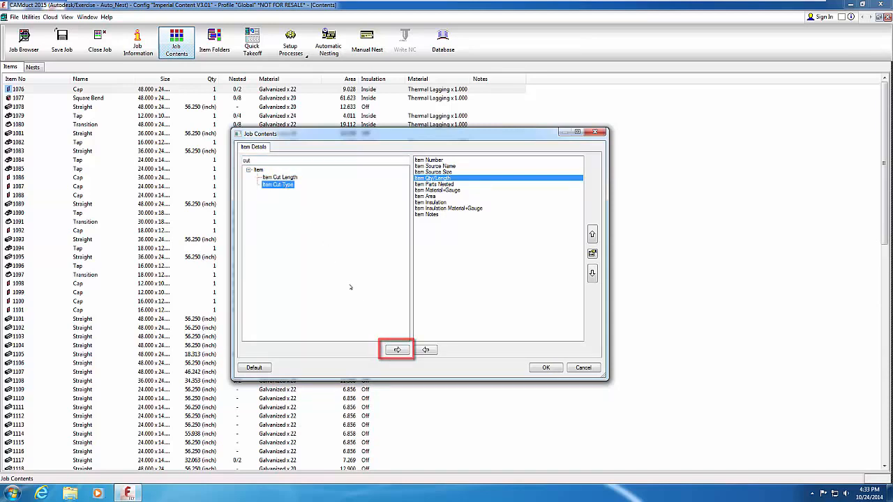
{"action": "left_click", "coordinate": [395, 349]}
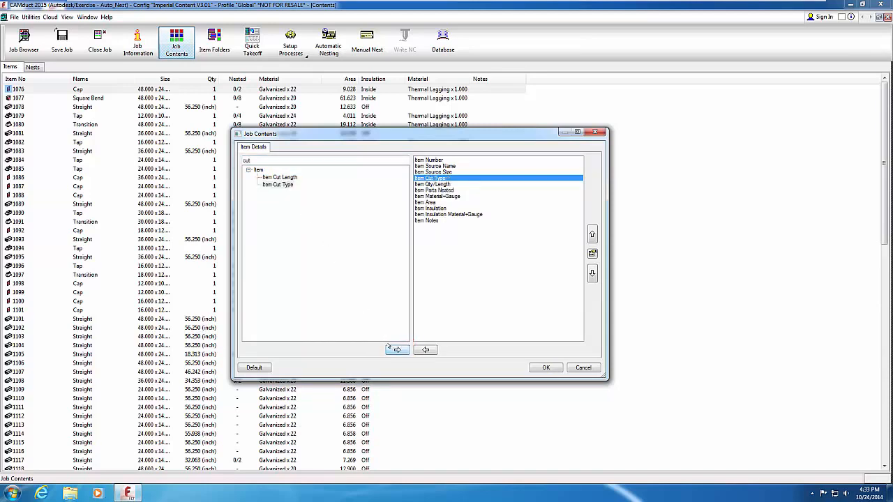
{"action": "left_click", "coordinate": [545, 368]}
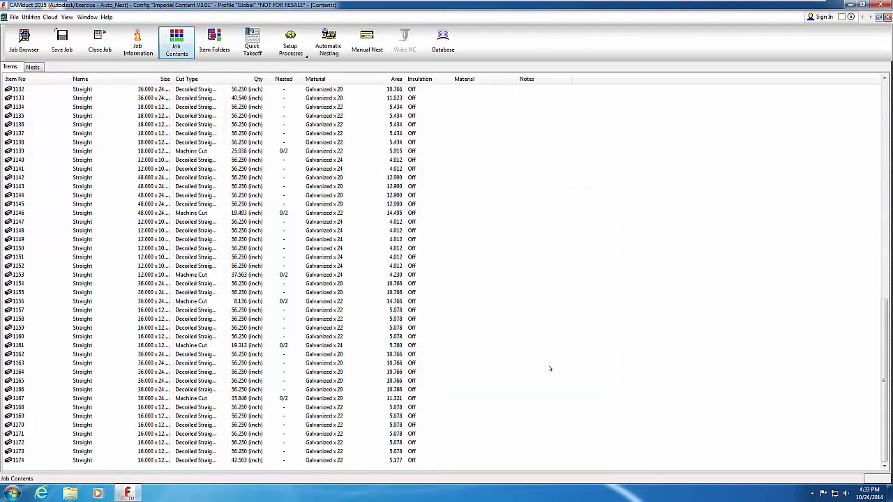
{"action": "left_click_drag", "start_coordinate": [881, 347], "coordinate": [876, 113]}
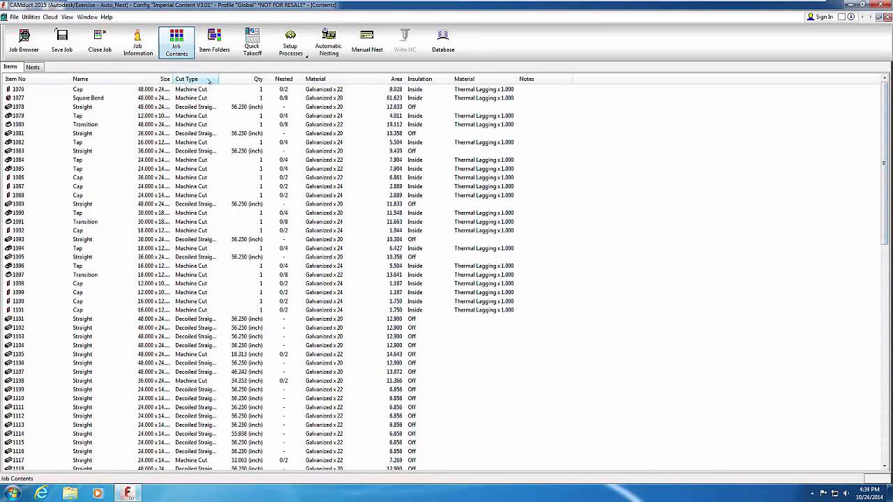
Step: Sort the job items by Cut Type, widen that column, and compare decoiled straights 1078 and 1107
{"action": "left_click", "coordinate": [209, 81]}
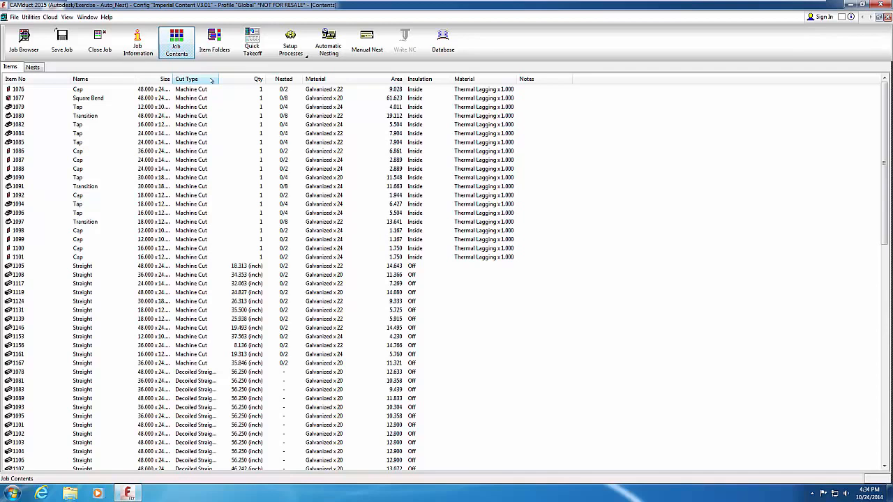
{"action": "left_click_drag", "start_coordinate": [217, 79], "coordinate": [241, 81]}
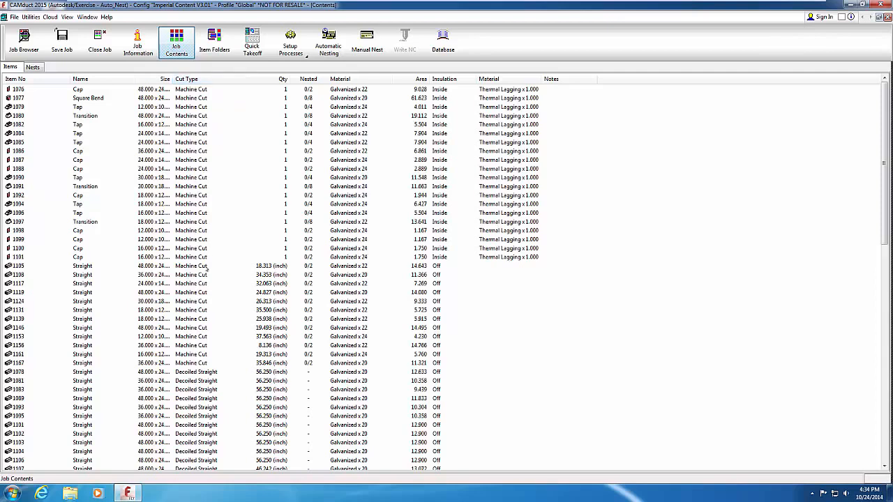
{"action": "scroll", "coordinate": [206, 292], "scroll_direction": "down", "scroll_amount": 1}
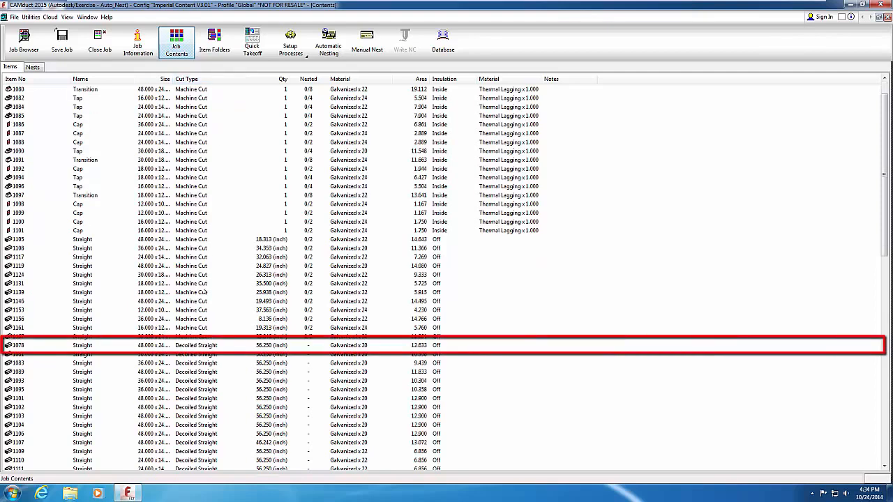
{"action": "left_click", "coordinate": [200, 346]}
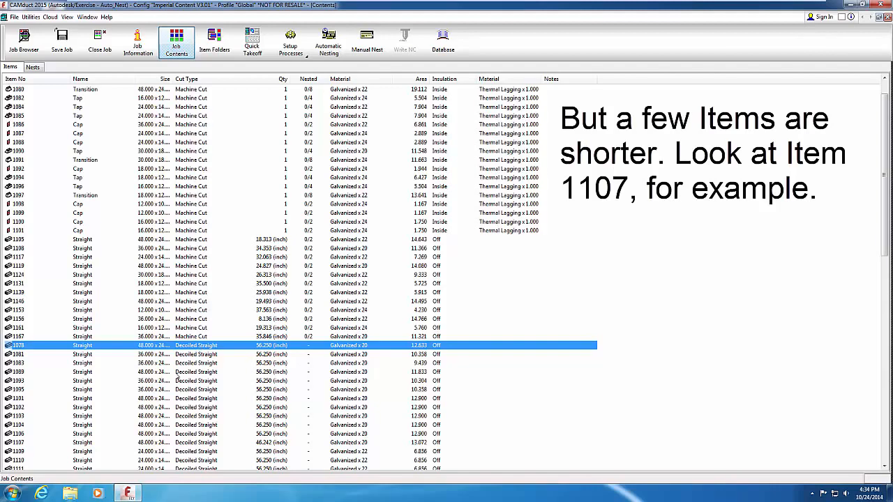
{"action": "left_click", "coordinate": [20, 443]}
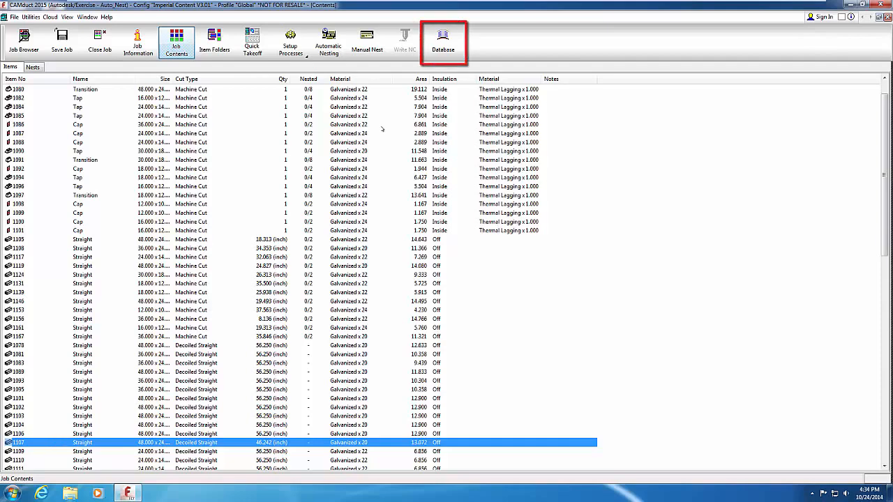
Step: Enable Machine Cut If Cannot Decoil: Non-Standard in the fittings database's Straight pattern options and save the change
{"action": "left_click", "coordinate": [437, 46]}
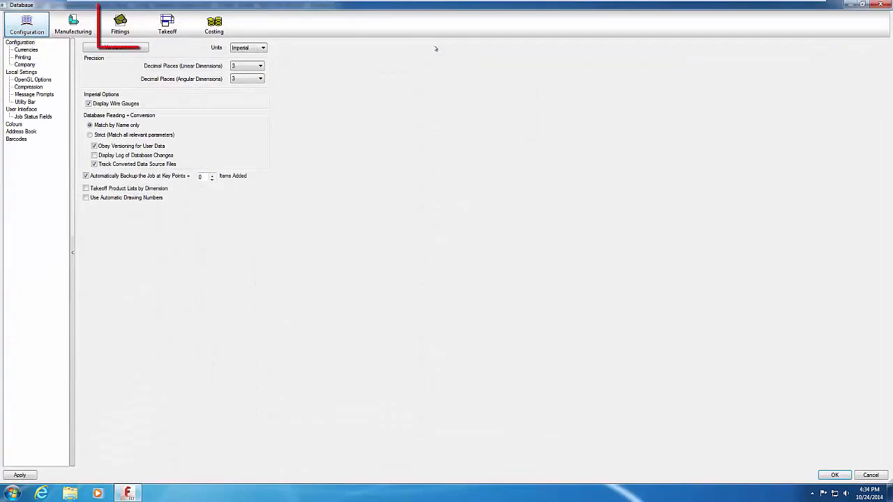
{"action": "left_click", "coordinate": [121, 28]}
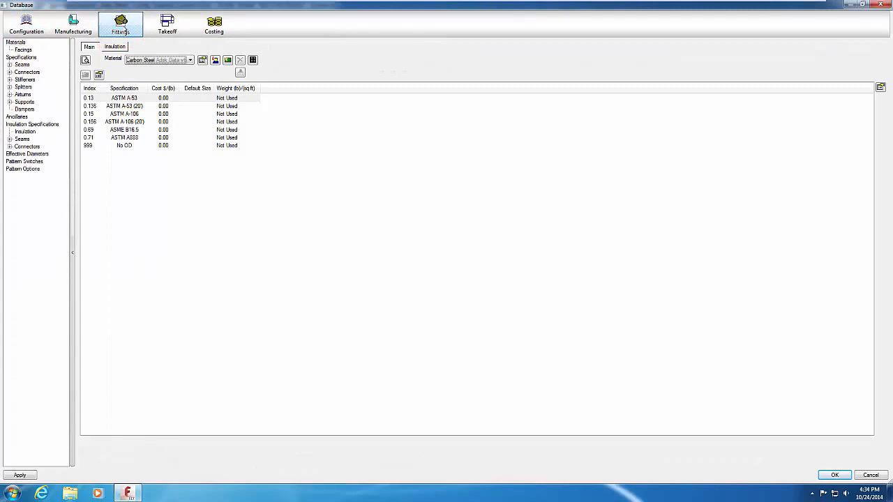
{"action": "left_click", "coordinate": [32, 169]}
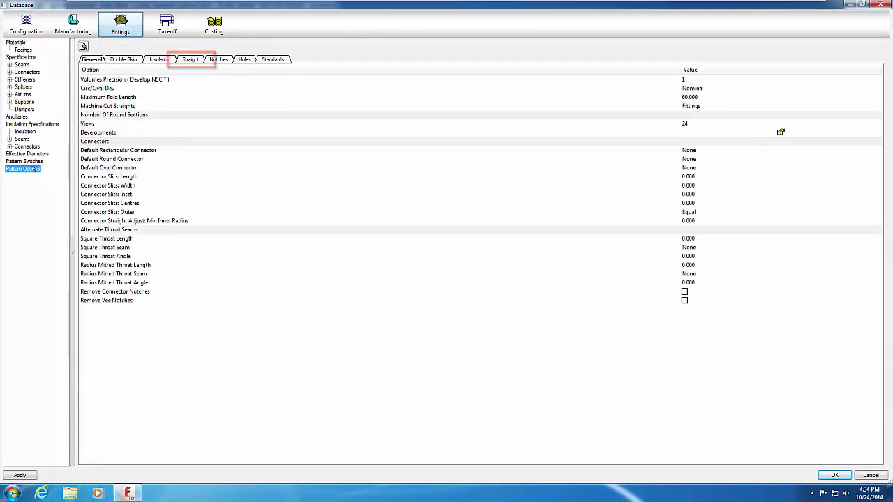
{"action": "left_click", "coordinate": [188, 60]}
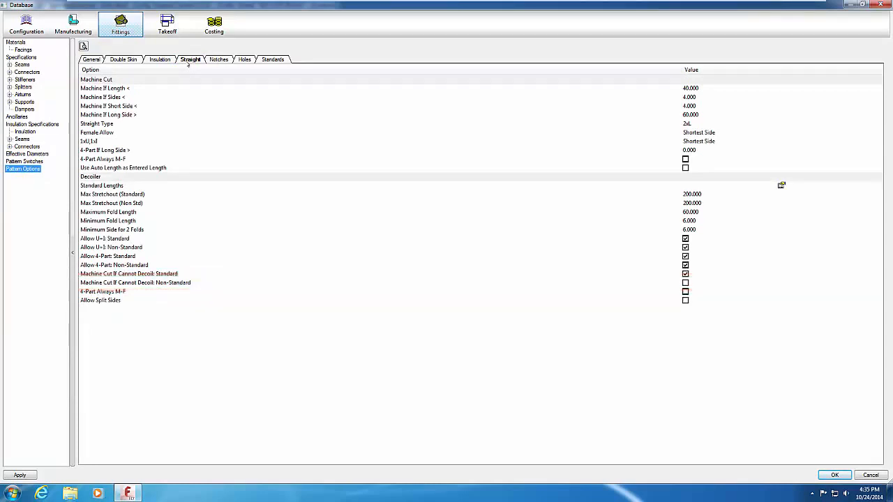
{"action": "left_click", "coordinate": [162, 283]}
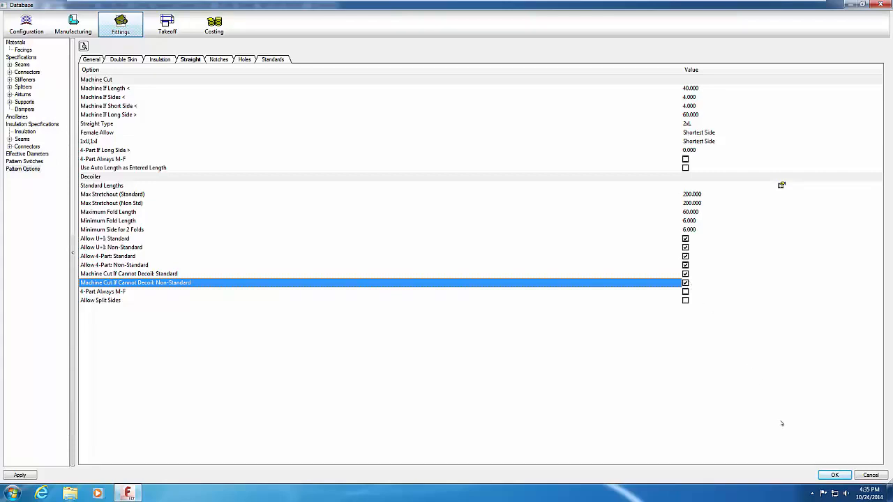
{"action": "left_click", "coordinate": [826, 475]}
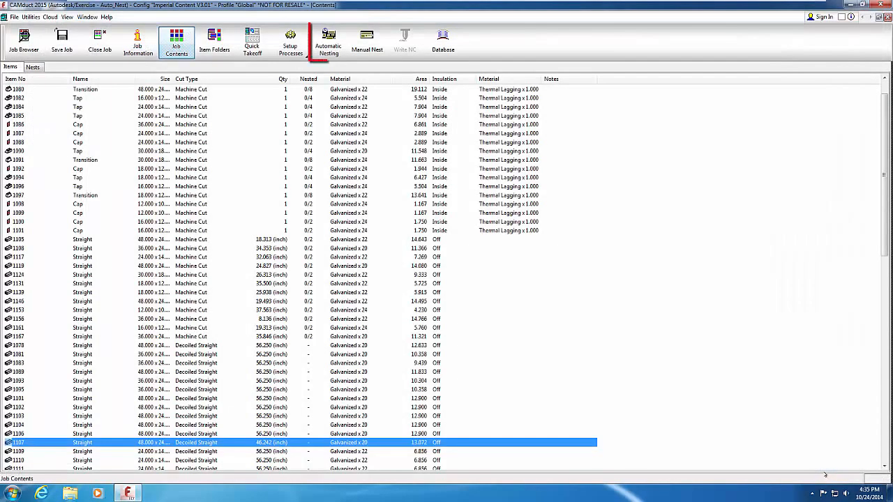
Step: Set up automatic nesting with a 0.25 inch default margin between parts and a .025 inch additional sheet edge margin
{"action": "left_click", "coordinate": [328, 42]}
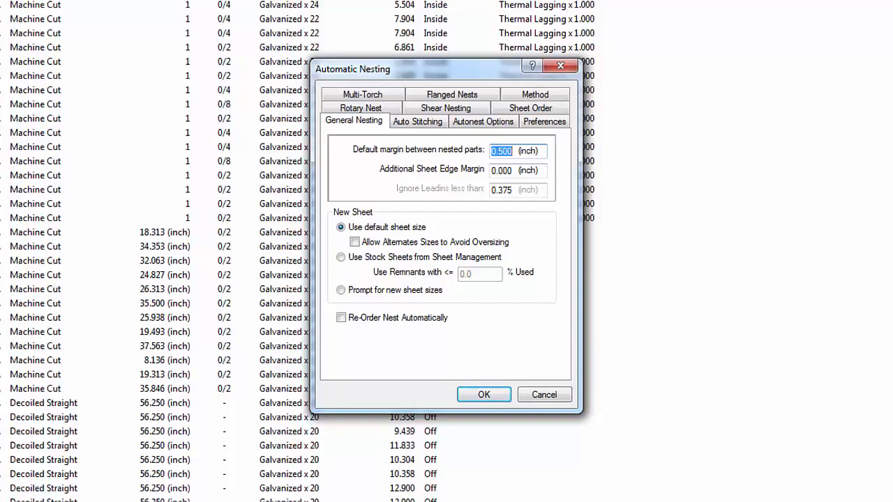
{"action": "type", "text": "0.25"}
{"action": "key", "text": "Tab"}
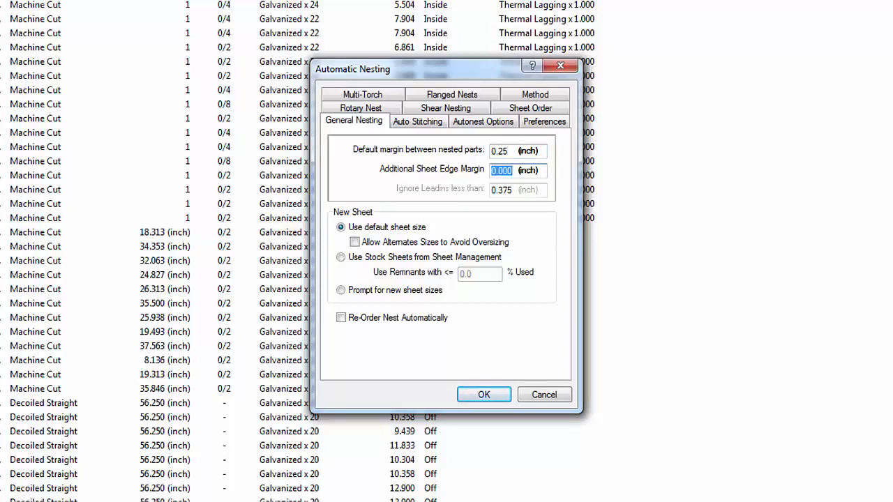
{"action": "type", "text": ".025"}
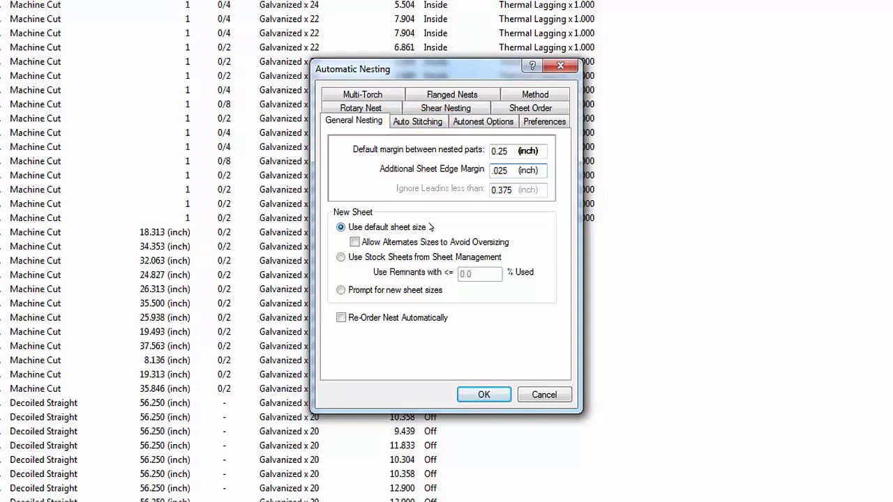
Step: Review the auto stitching and advanced autonest settings, and choose 10 Footer* (D6 Post Processor) as the machine to nest for
{"action": "left_click", "coordinate": [418, 122]}
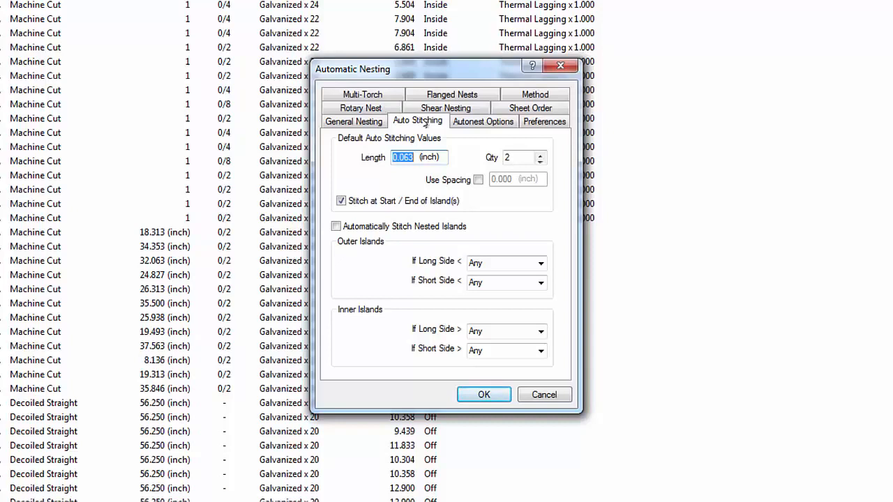
{"action": "left_click", "coordinate": [463, 122]}
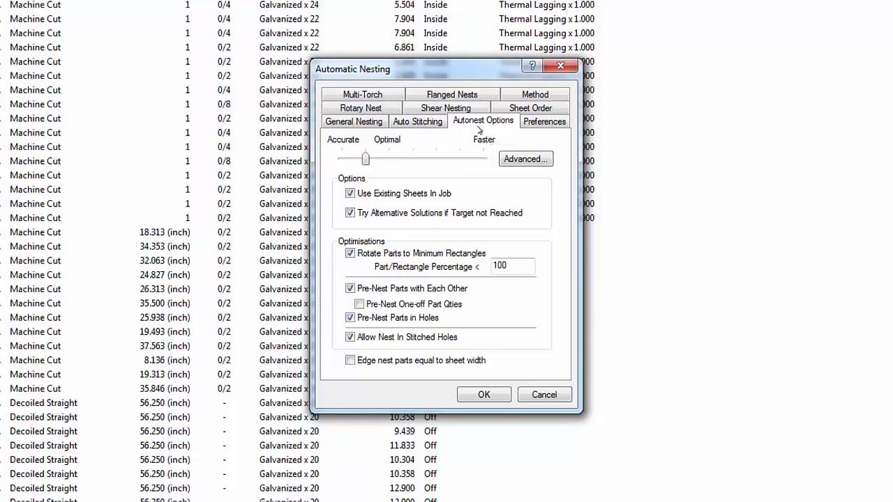
{"action": "left_click", "coordinate": [520, 159]}
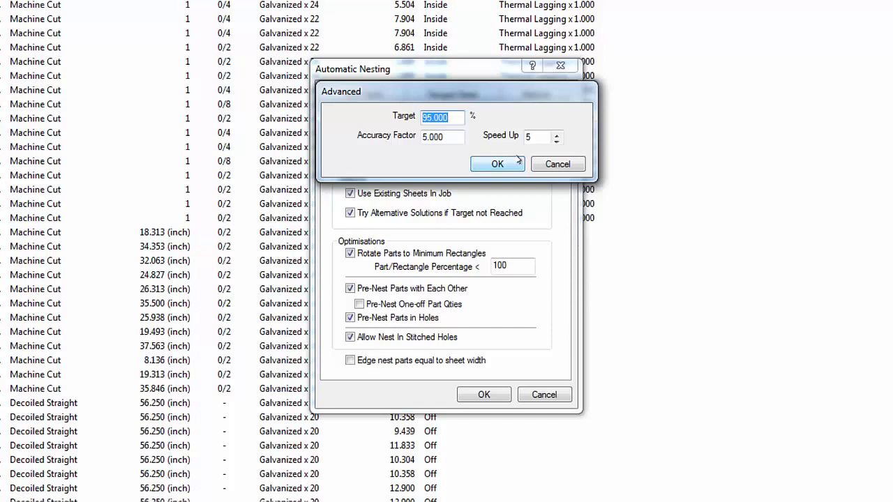
{"action": "left_click", "coordinate": [542, 165]}
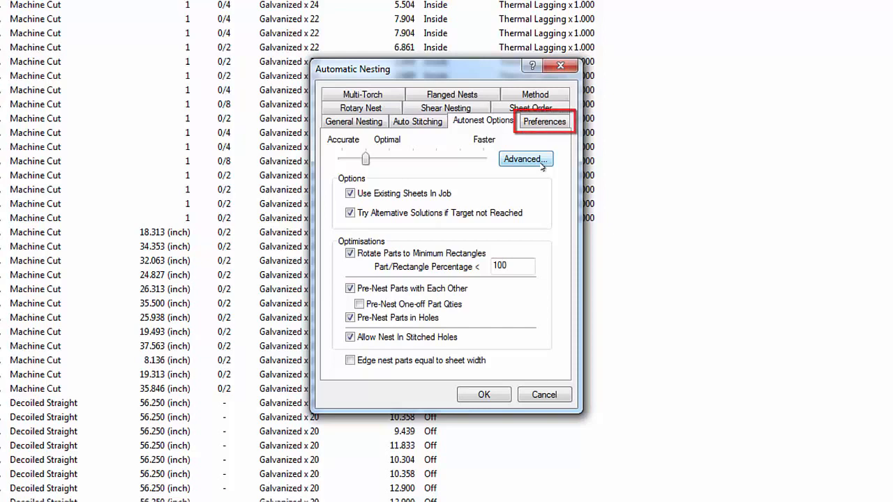
{"action": "left_click", "coordinate": [550, 122]}
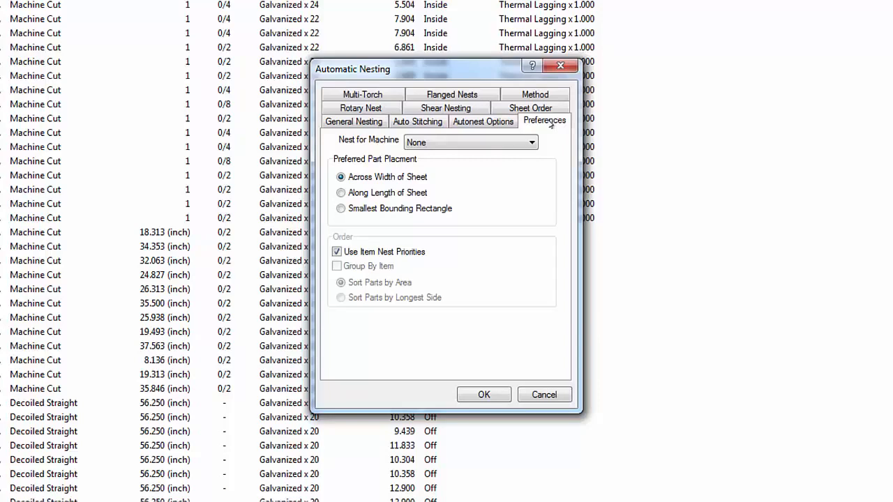
{"action": "left_click", "coordinate": [532, 143]}
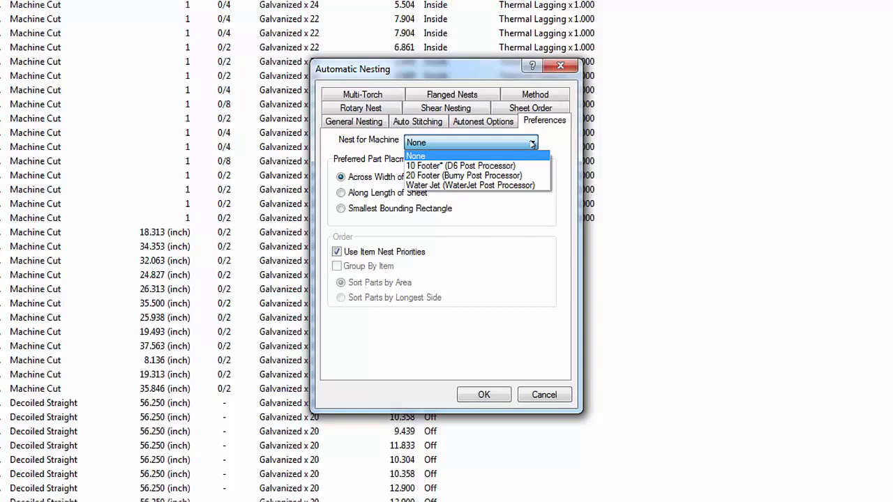
{"action": "left_click", "coordinate": [519, 166]}
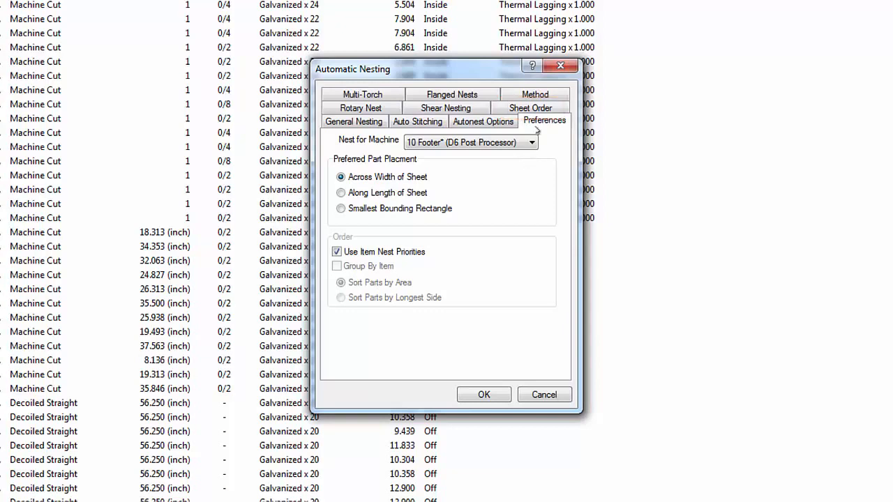
Step: Check the sheet order and batching choices, and run the automatic nesting with Nest Insulation Developments disabled
{"action": "left_click", "coordinate": [542, 109]}
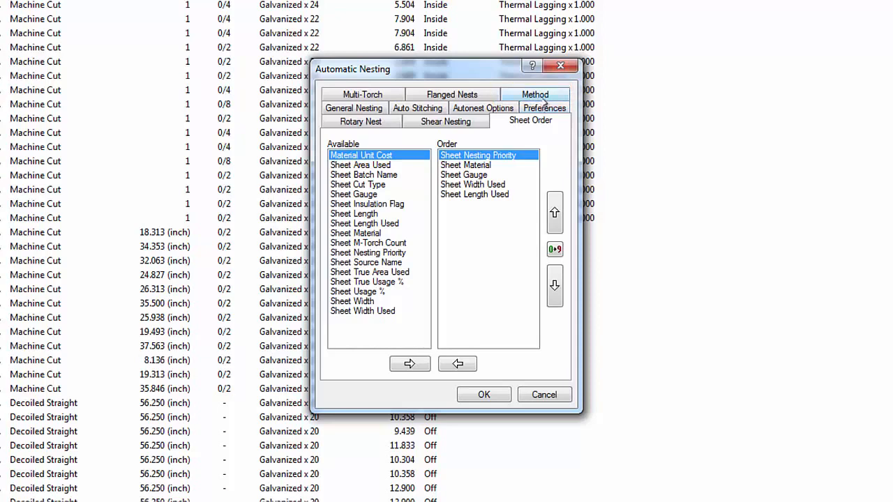
{"action": "left_click", "coordinate": [541, 95]}
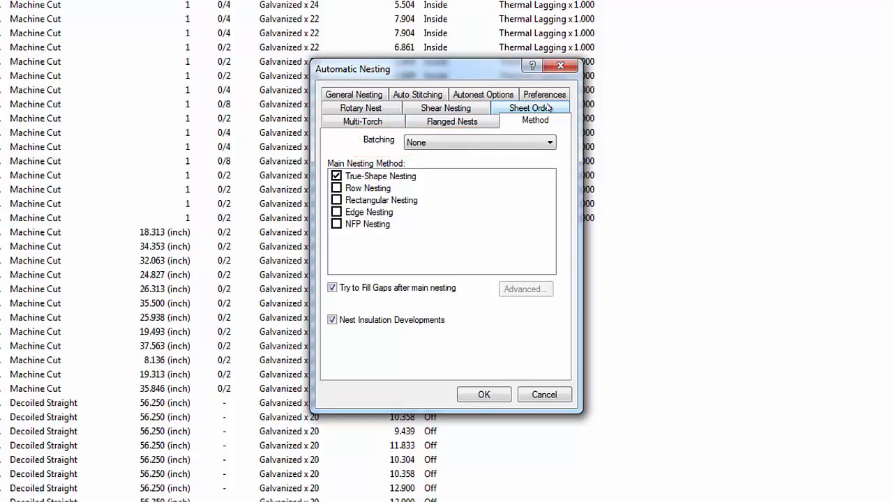
{"action": "left_click", "coordinate": [550, 142]}
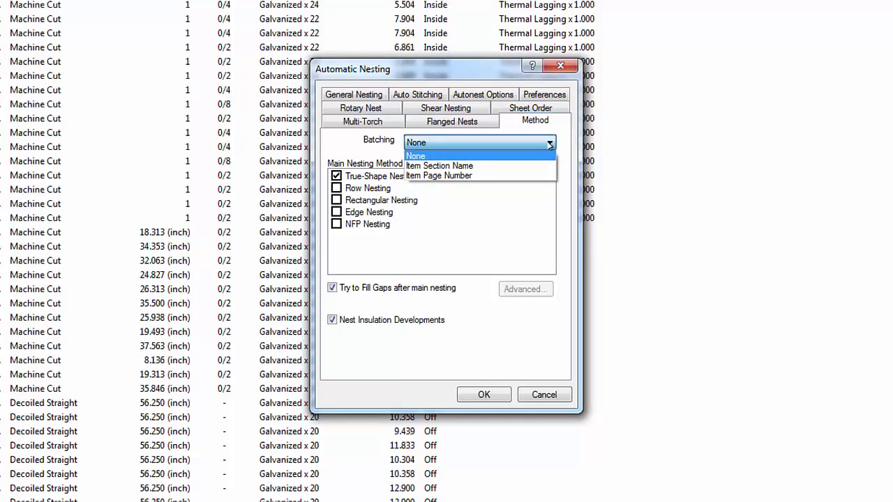
{"action": "left_click", "coordinate": [550, 143]}
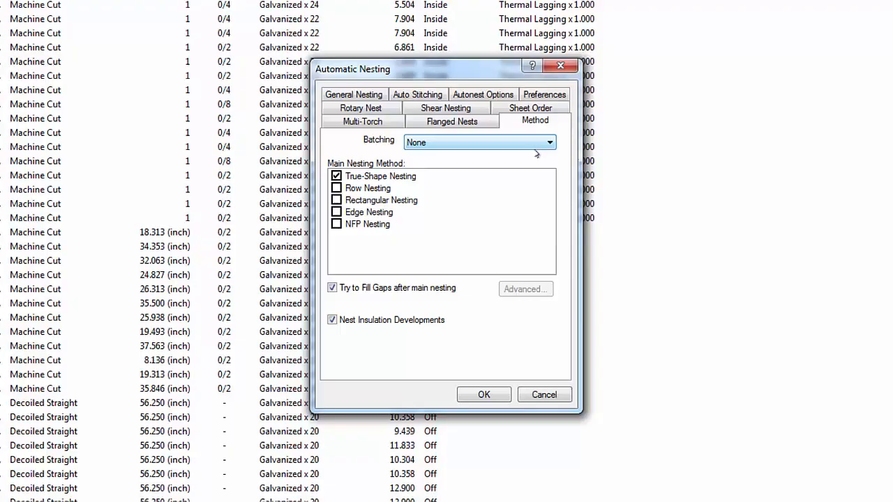
{"action": "left_click", "coordinate": [332, 321]}
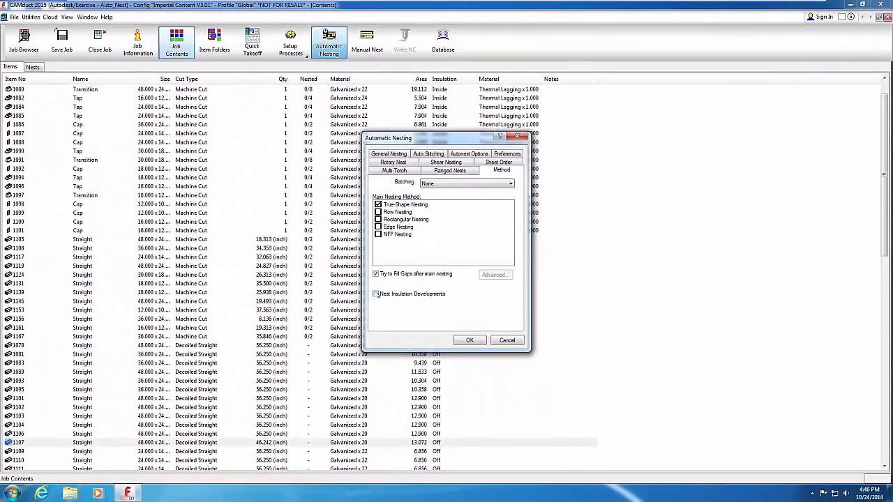
{"action": "left_click", "coordinate": [468, 340]}
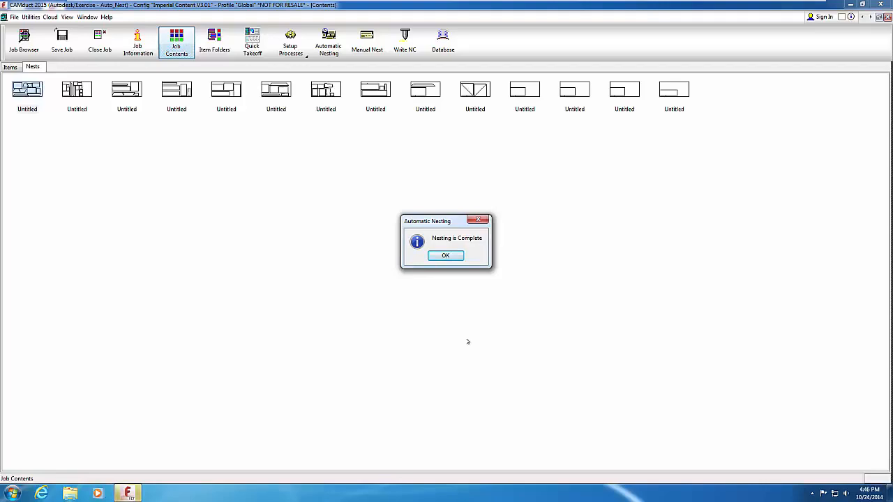
{"action": "left_click", "coordinate": [444, 255]}
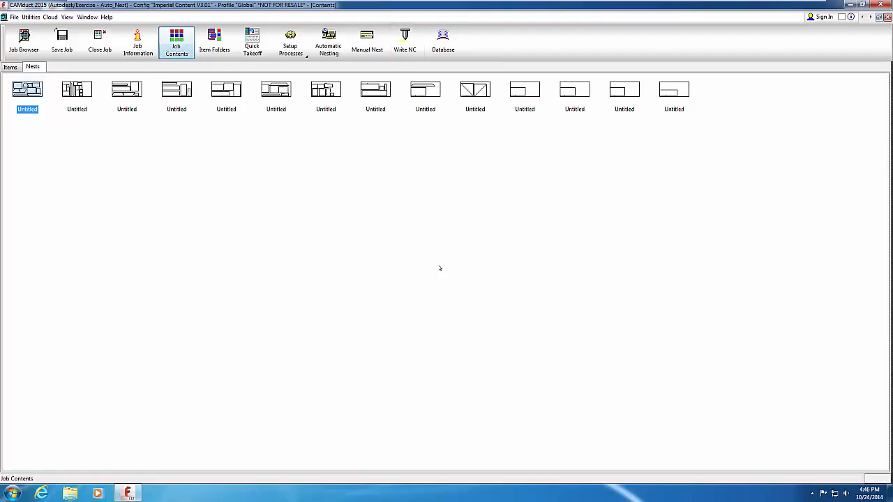
Step: Write the flatbed NC files for the new nests, for all machines in the group
{"action": "left_click", "coordinate": [404, 42]}
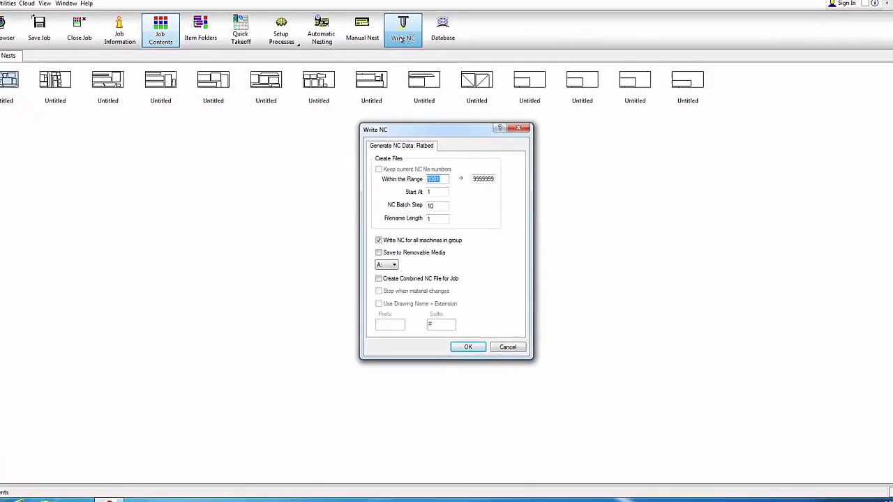
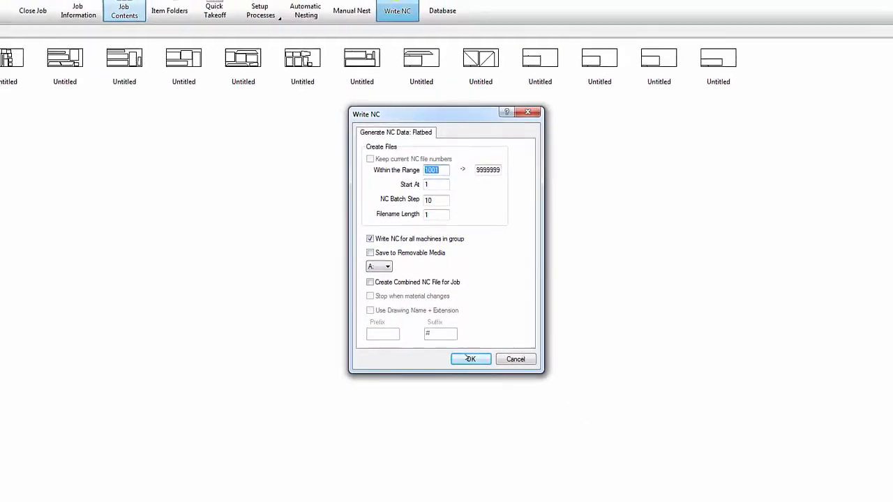
{"action": "left_click", "coordinate": [469, 358]}
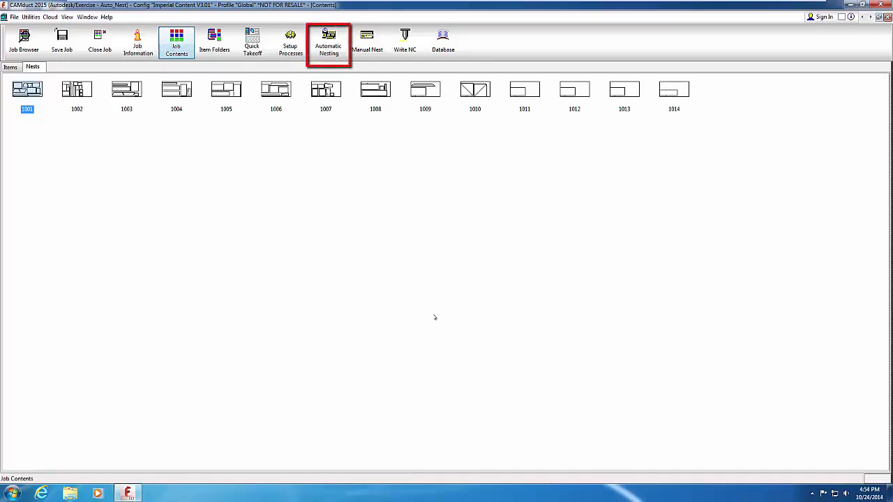
Step: Enable Nest Insulation Developments and run the automatic nesting again to nest the insulation parts
{"action": "left_click", "coordinate": [328, 43]}
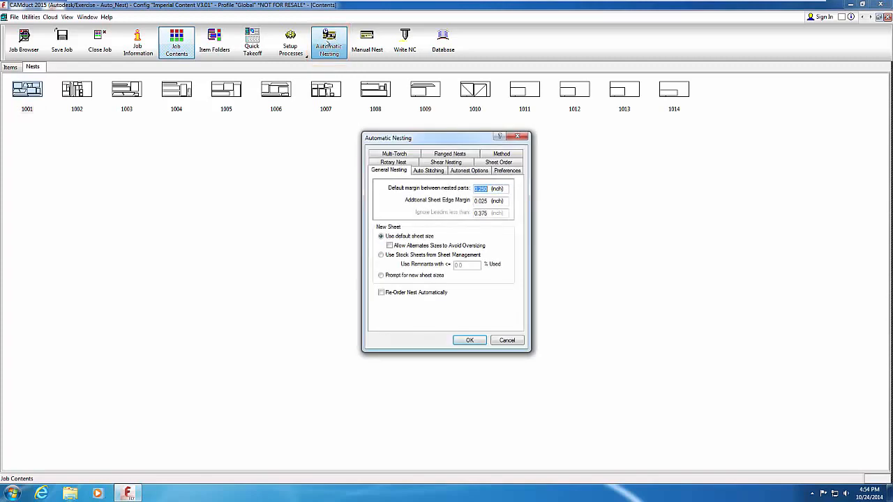
{"action": "left_click", "coordinate": [501, 154]}
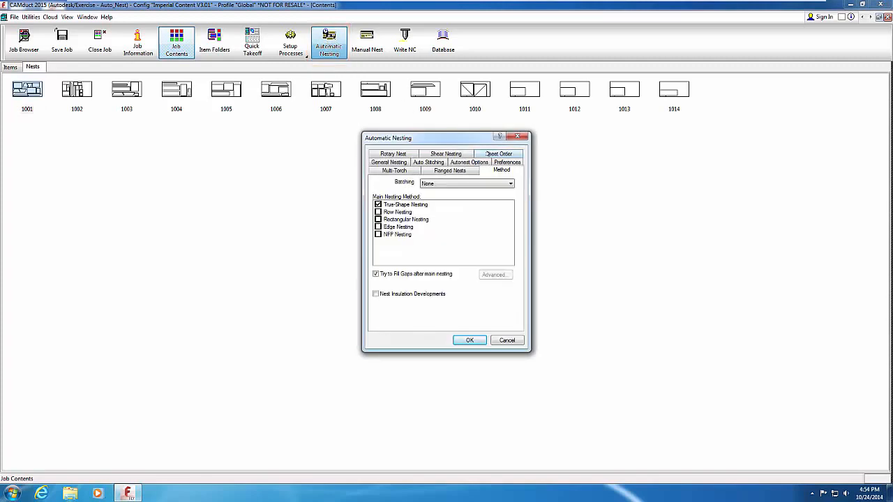
{"action": "left_click", "coordinate": [377, 294]}
{"action": "left_click", "coordinate": [471, 340]}
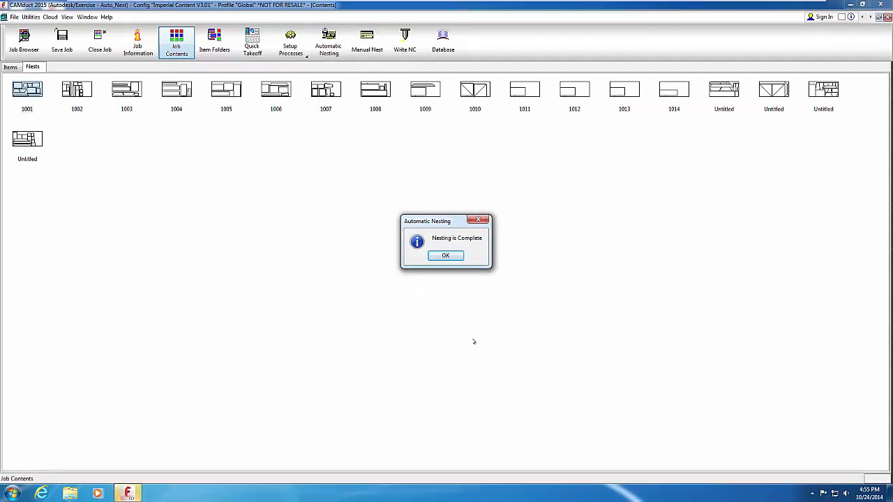
{"action": "left_click", "coordinate": [454, 256]}
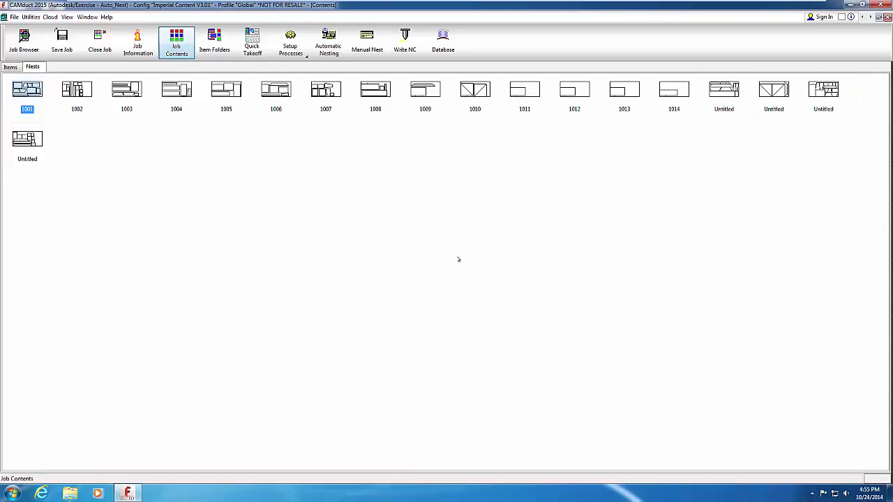
Step: Write the flatbed NC files for the four untitled insulation nests, numbering from 1021, for all machines in the group
{"action": "left_click", "coordinate": [735, 104]}
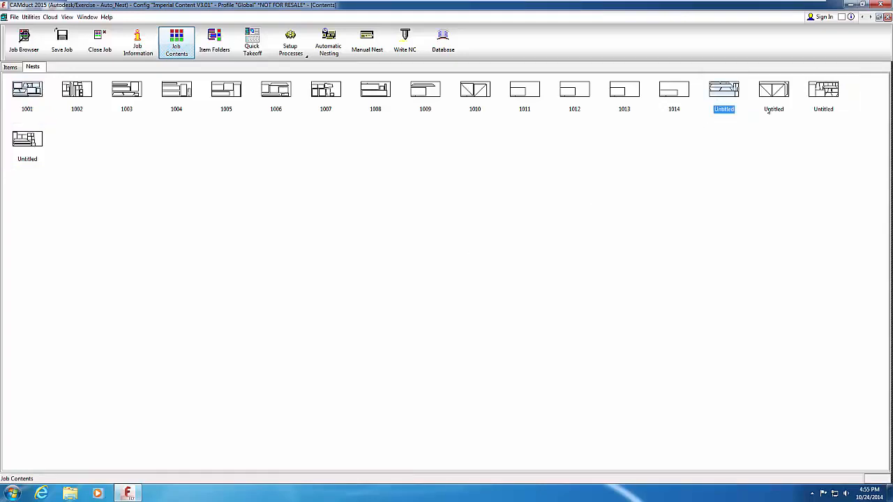
{"action": "left_click_drag", "start_coordinate": [844, 126], "coordinate": [761, 87], "text": "ctrl"}
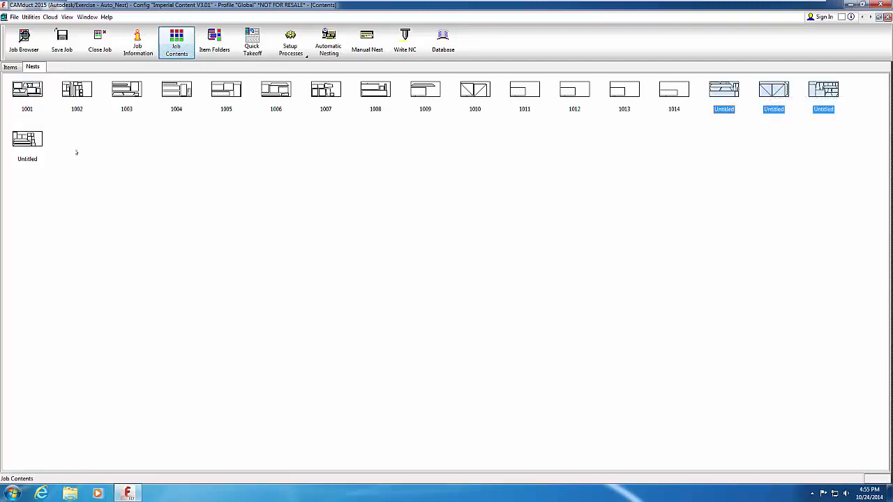
{"action": "left_click", "coordinate": [30, 140], "text": "ctrl"}
{"action": "right_click", "coordinate": [719, 91]}
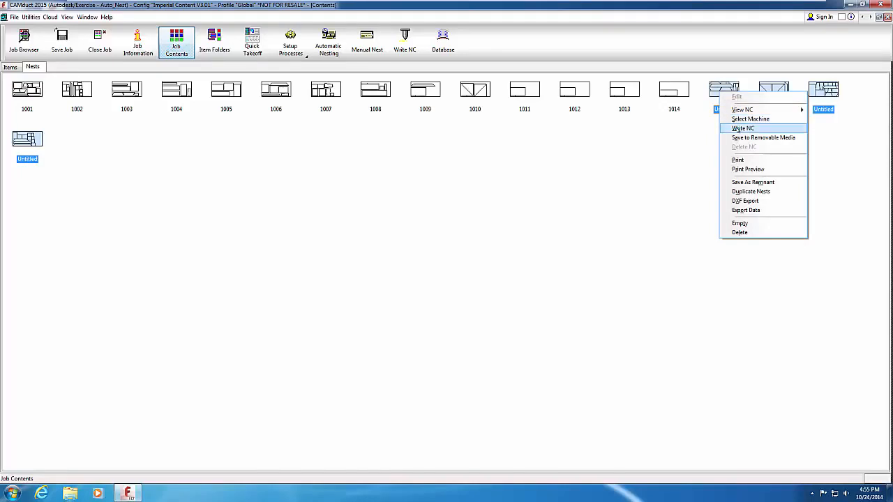
{"action": "left_click", "coordinate": [737, 129]}
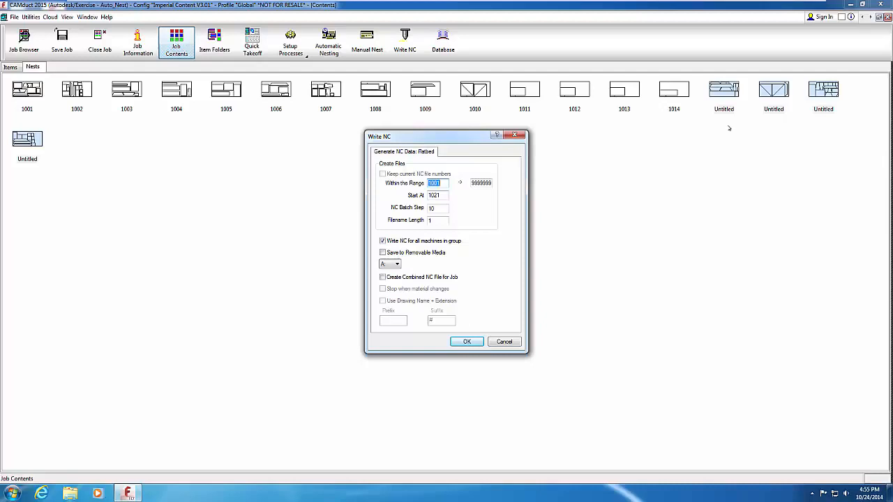
{"action": "left_click", "coordinate": [475, 341]}
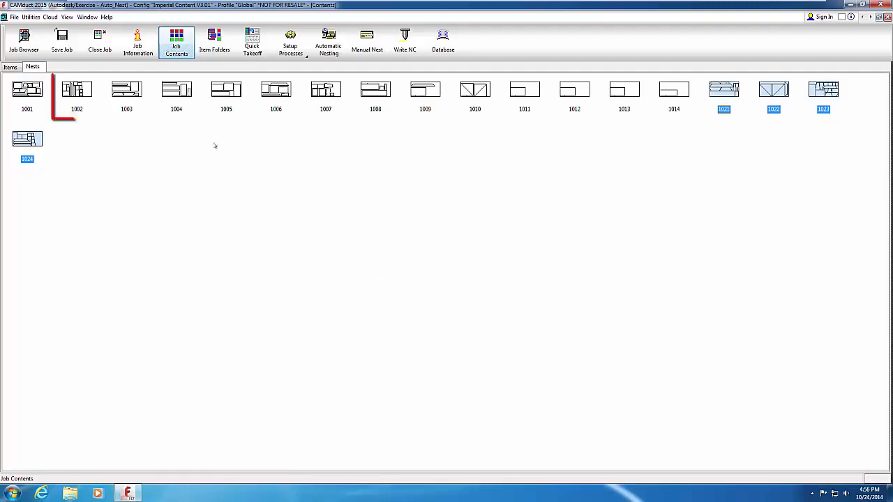
Step: Inspect the part layout of nest 1002 in the manual nesting view, and return to the nest list
{"action": "double_click", "coordinate": [78, 87]}
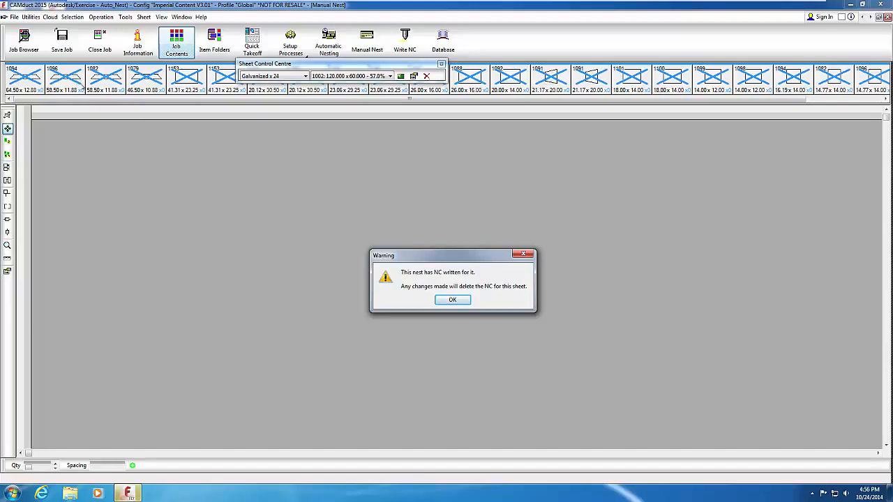
{"action": "left_click", "coordinate": [450, 299]}
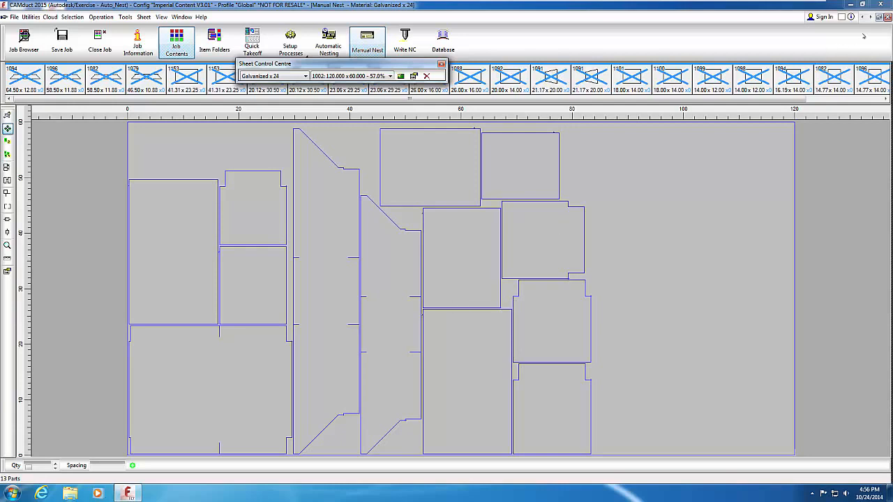
{"action": "left_click", "coordinate": [887, 17]}
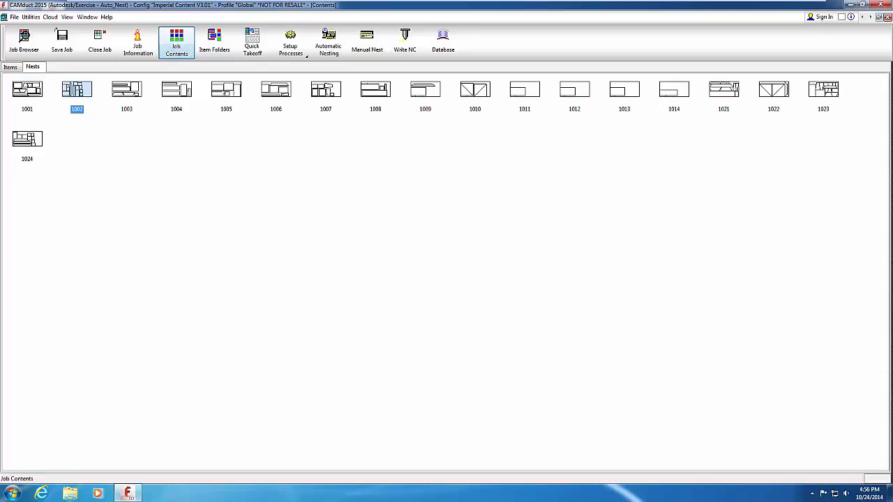
Step: View the 10 Footer NC code of nest 1002, trace its cutting path to the end, and return to the nest list
{"action": "right_click", "coordinate": [84, 92]}
{"action": "mouse_move", "coordinate": [104, 112]}
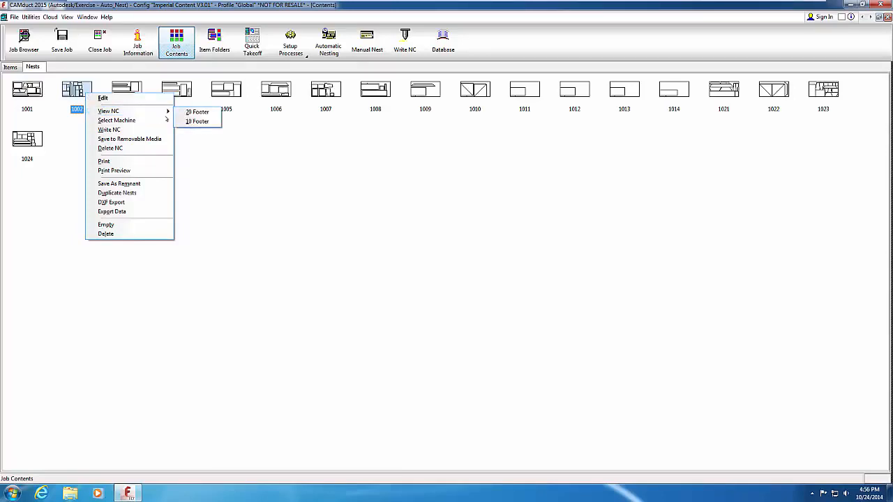
{"action": "left_click", "coordinate": [197, 122]}
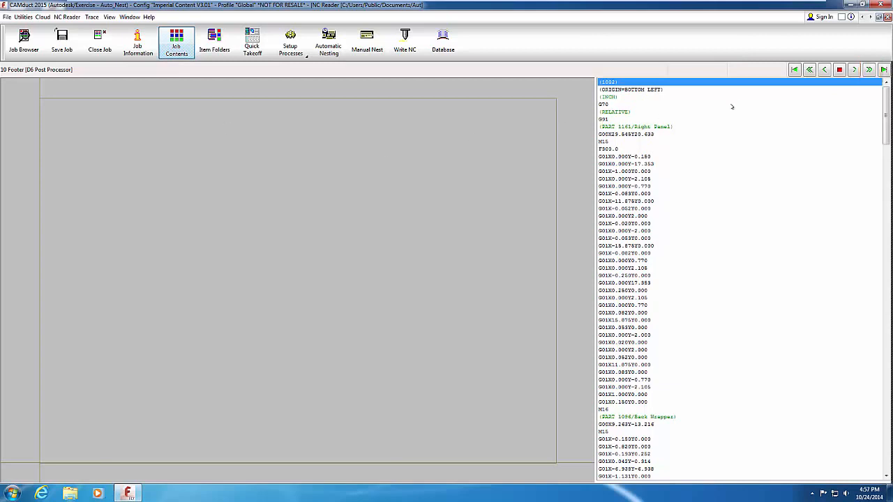
{"action": "left_click", "coordinate": [867, 69]}
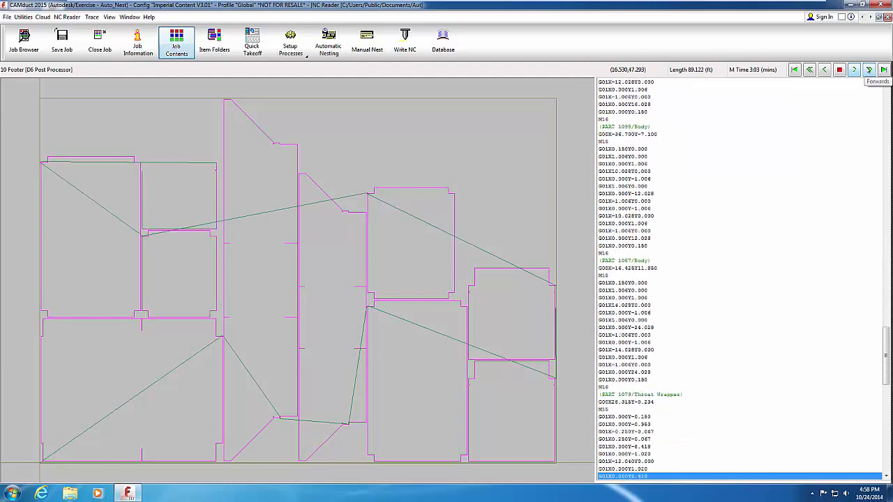
{"action": "left_click", "coordinate": [883, 69]}
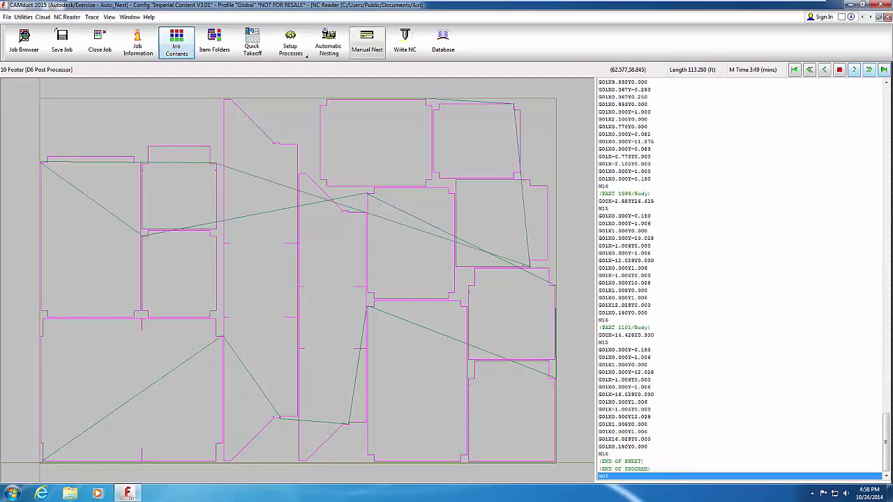
{"action": "left_click", "coordinate": [179, 40]}
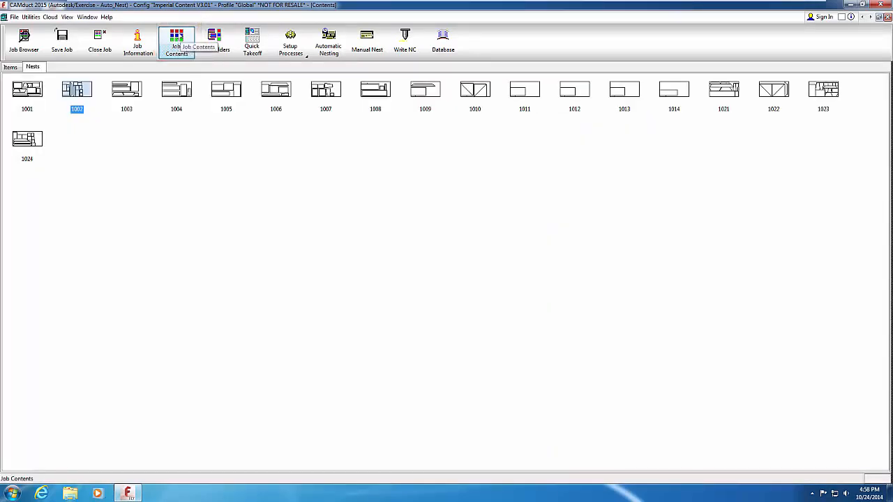
Step: View the 10 Footer NC code of insulation nest 1024 and trace its cutting path to the end
{"action": "left_click", "coordinate": [30, 137]}
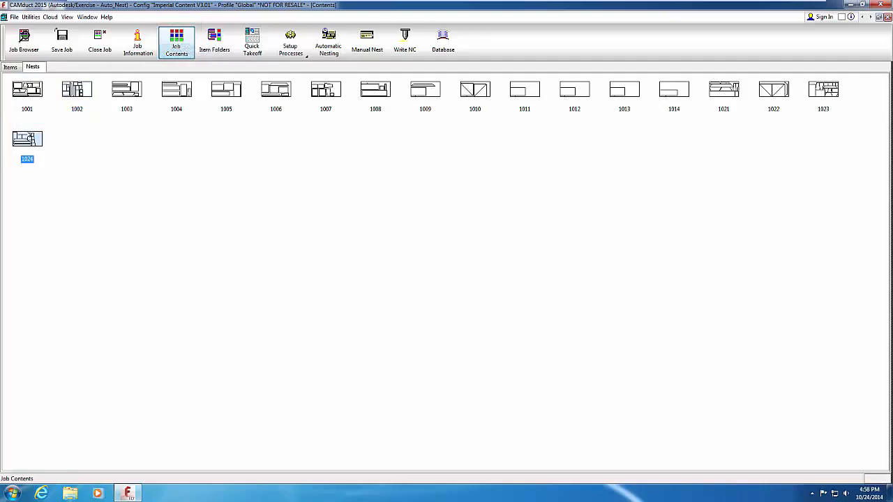
{"action": "right_click", "coordinate": [28, 133]}
{"action": "mouse_move", "coordinate": [50, 150]}
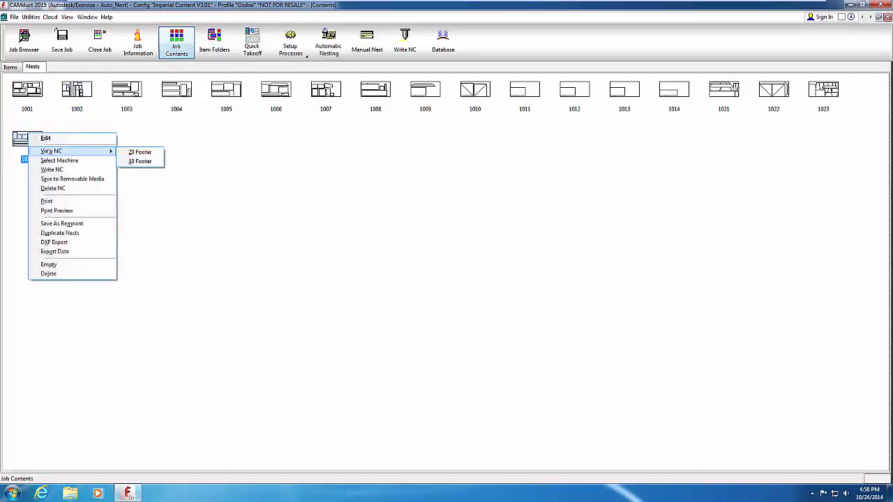
{"action": "left_click", "coordinate": [141, 161]}
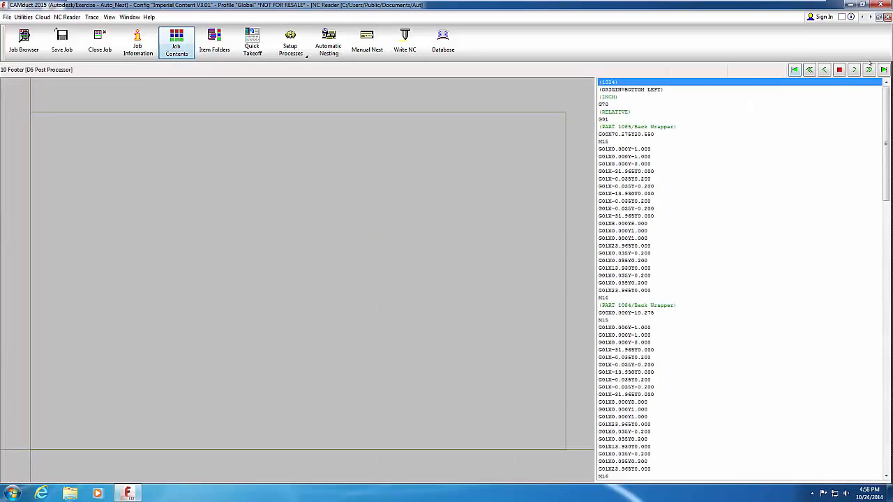
{"action": "left_click", "coordinate": [868, 70]}
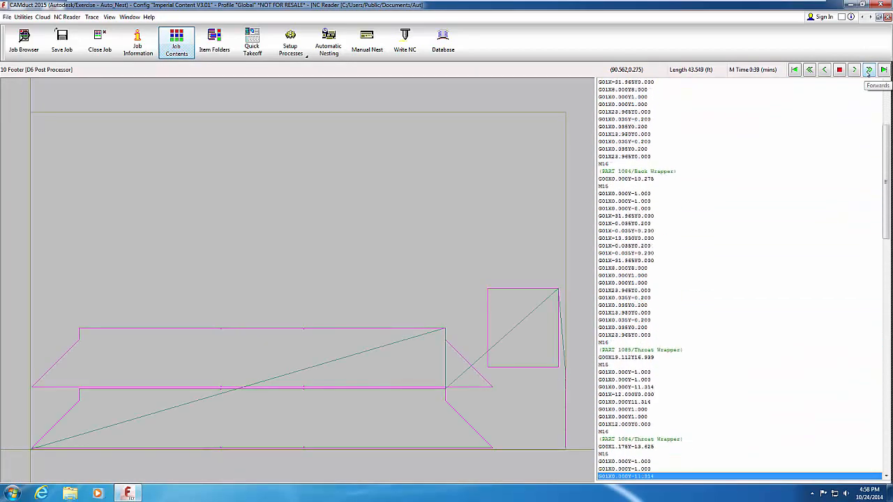
{"action": "left_click", "coordinate": [884, 70]}
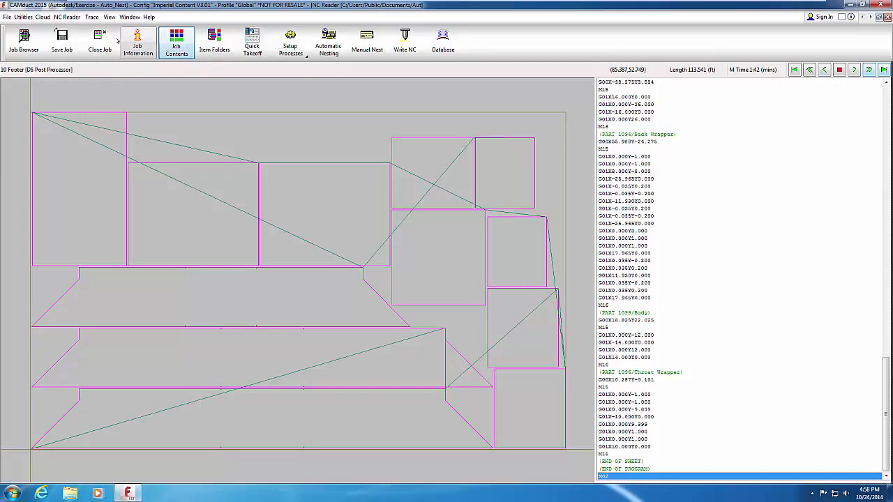
Step: Close the Auto_Nest job and create a blank job
{"action": "left_click", "coordinate": [99, 42]}
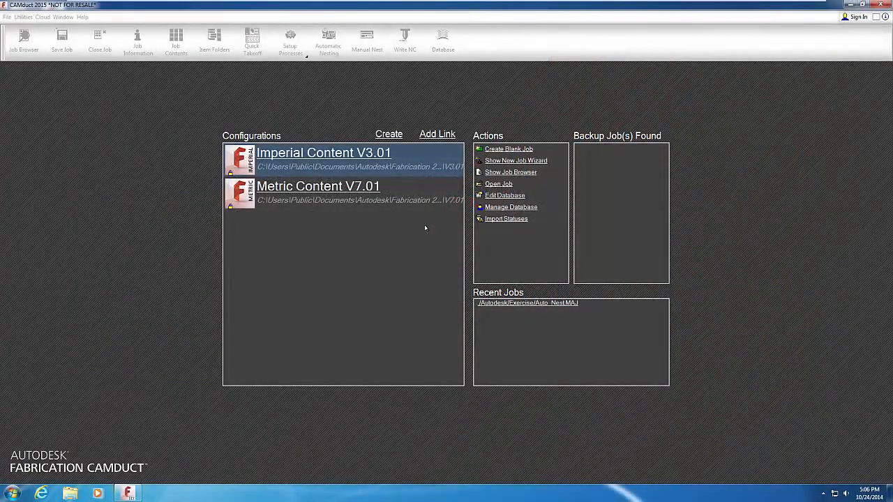
{"action": "left_click", "coordinate": [497, 149]}
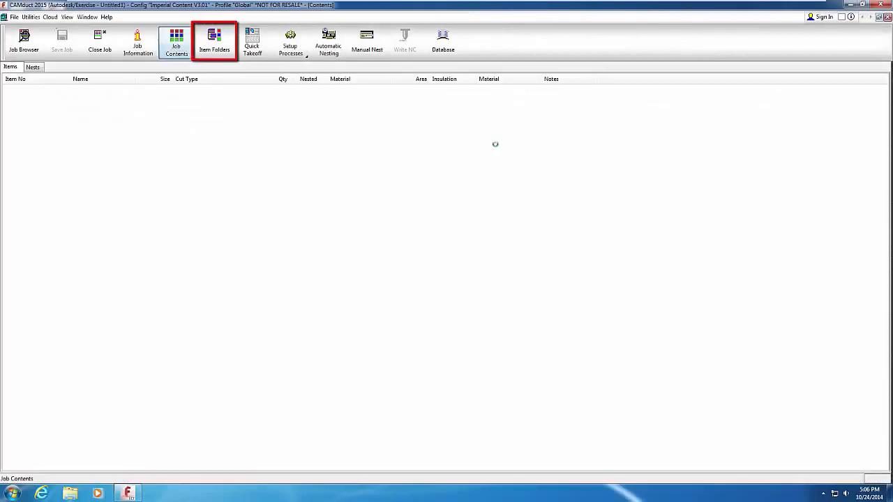
Step: Search the item folders for Transition by description and open the rectangular Transition fitting for takeoff
{"action": "left_click", "coordinate": [216, 40]}
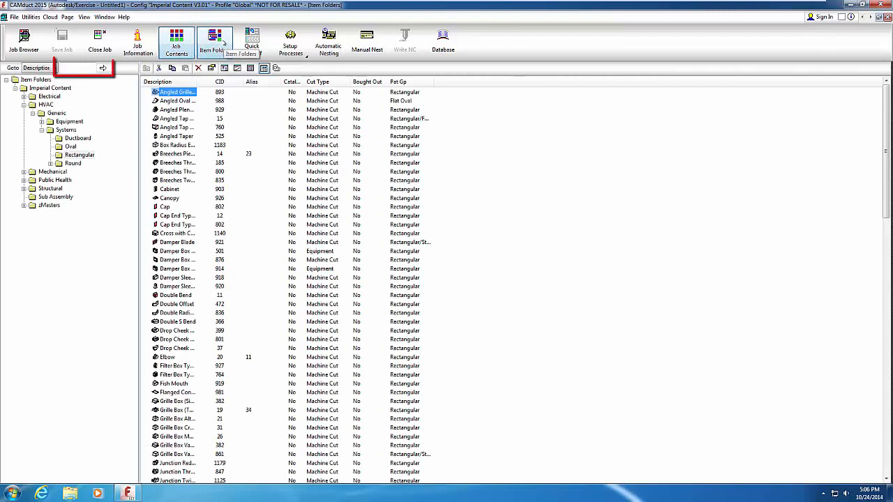
{"action": "left_click", "coordinate": [64, 68]}
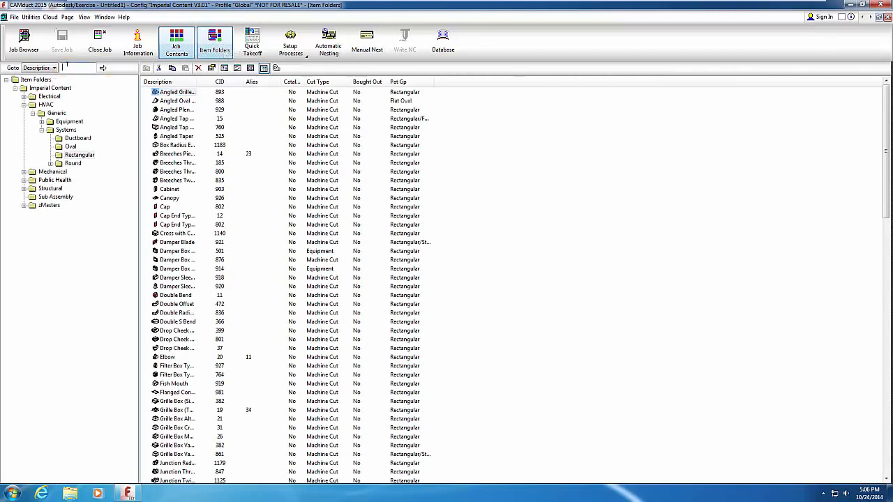
{"action": "type", "text": "Transition"}
{"action": "left_click", "coordinate": [102, 67]}
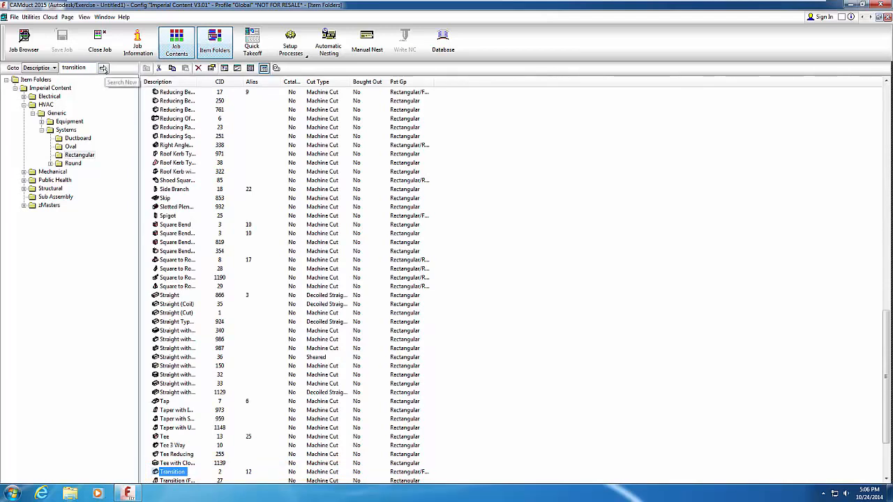
{"action": "double_click", "coordinate": [172, 473]}
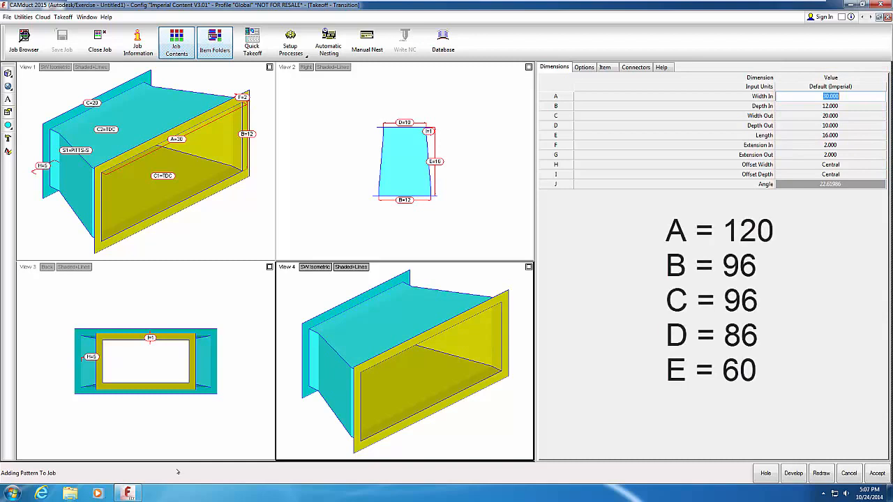
Step: Set the transition's Width In to 120, Depth In 96, Width Out 96, Depth Out 86 and Length 60, and accept it
{"action": "type", "text": "120"}
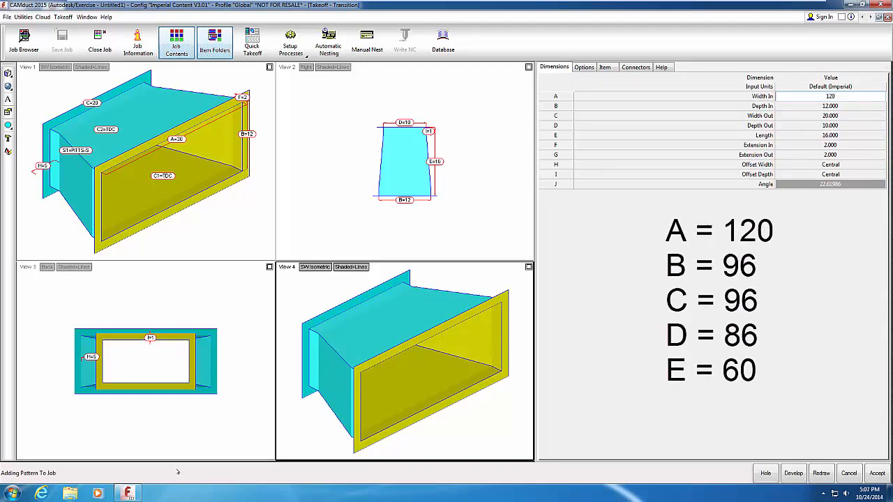
{"action": "key", "text": "Tab"}
{"action": "type", "text": "96"}
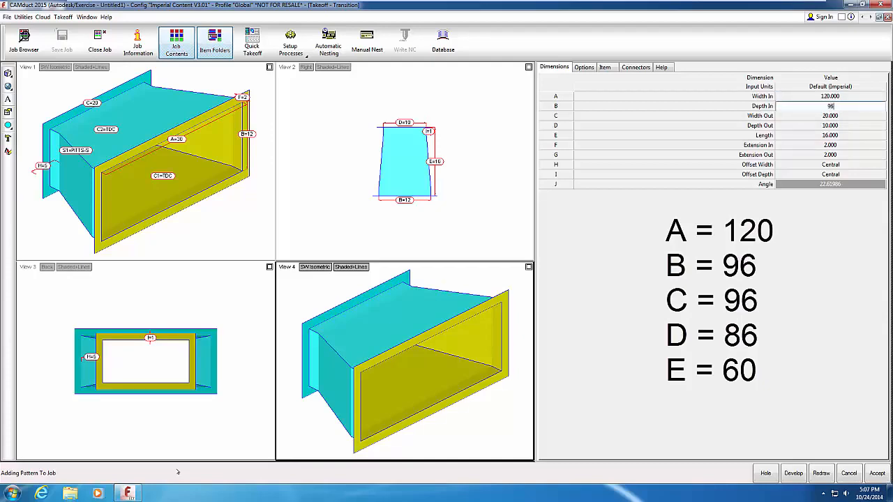
{"action": "key", "text": "Tab"}
{"action": "type", "text": "96"}
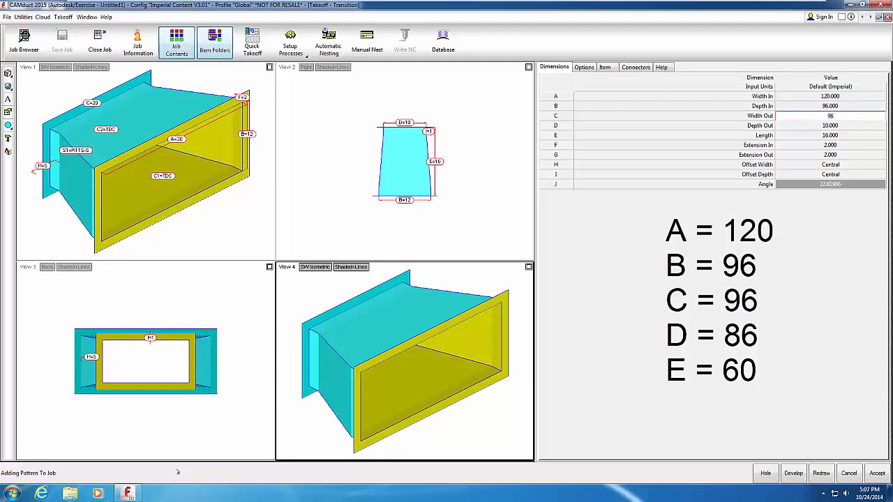
{"action": "key", "text": "Tab"}
{"action": "type", "text": "86"}
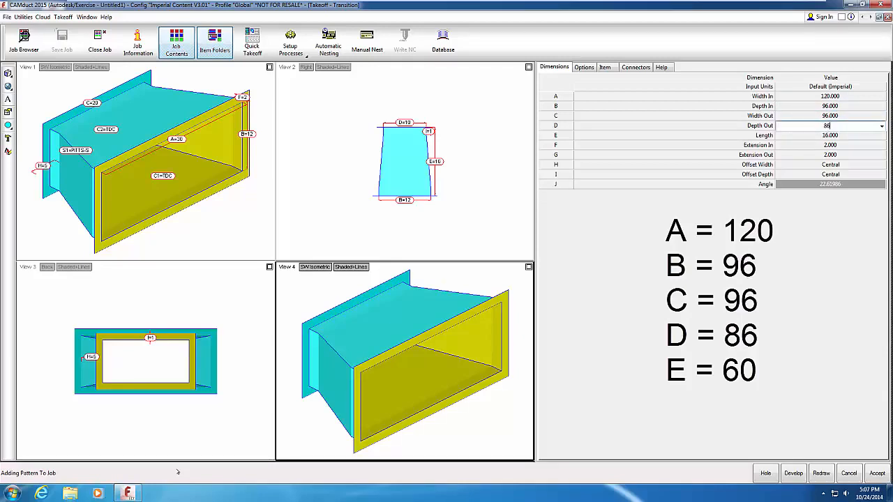
{"action": "key", "text": "Tab"}
{"action": "type", "text": "60"}
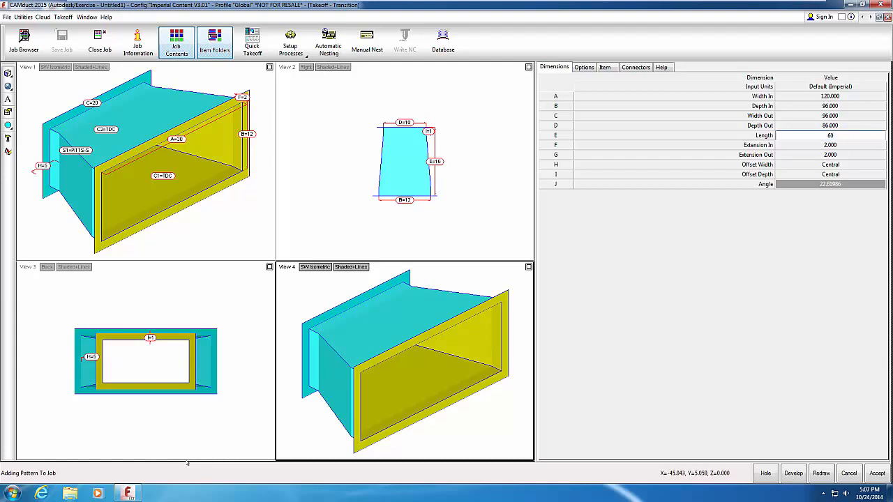
{"action": "key", "text": "Return"}
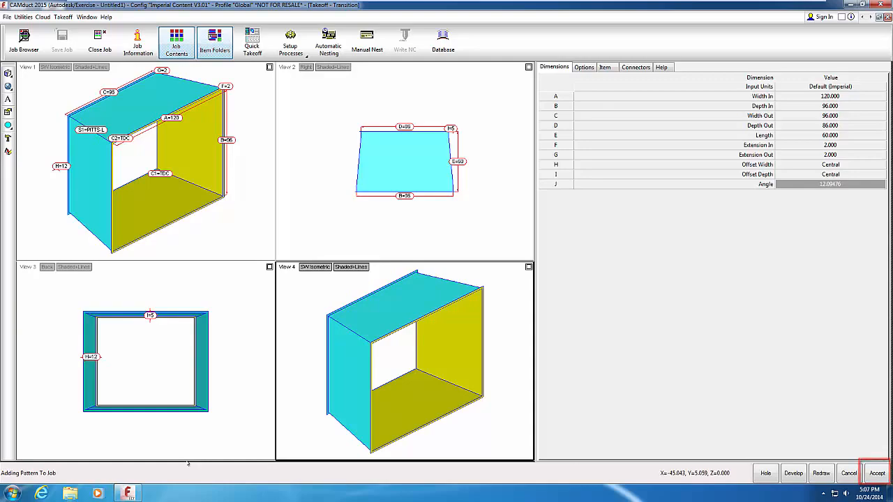
{"action": "left_click", "coordinate": [876, 473]}
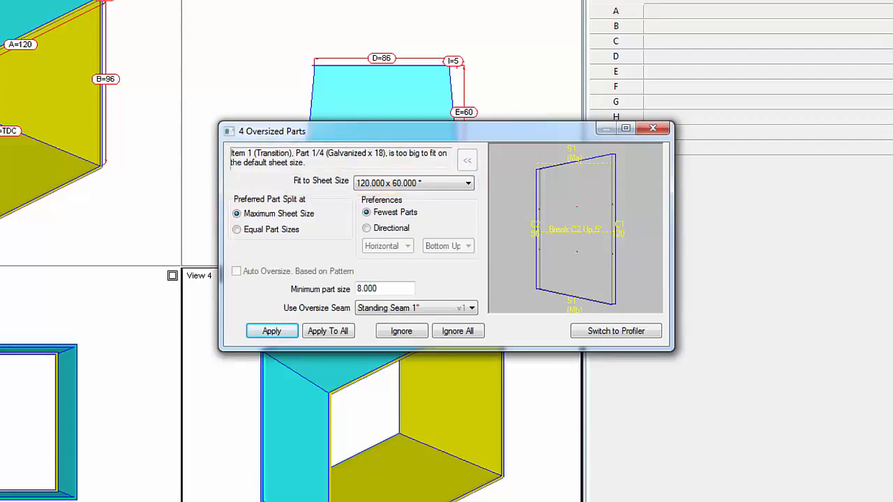
Step: Check the available sheet sizes and oversize seams for the oversized parts, keeping 120.000 x 60.000 and Standing Seam 1"
{"action": "left_click", "coordinate": [466, 184]}
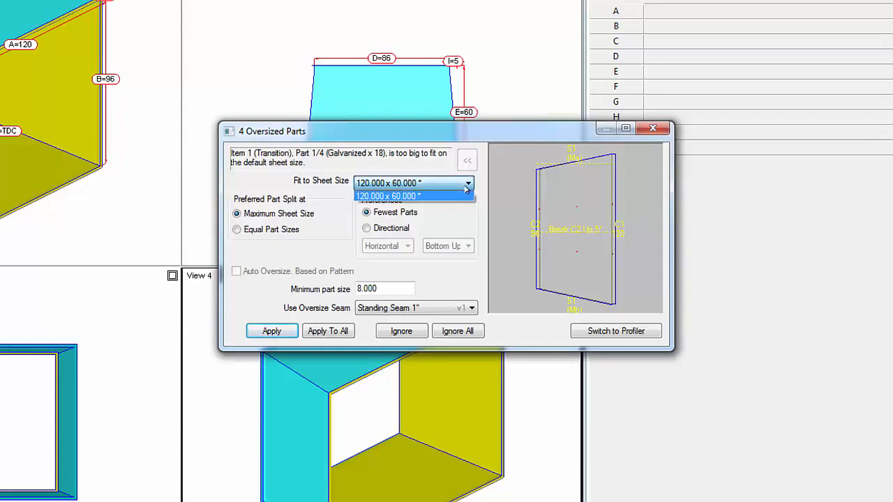
{"action": "left_click", "coordinate": [467, 188]}
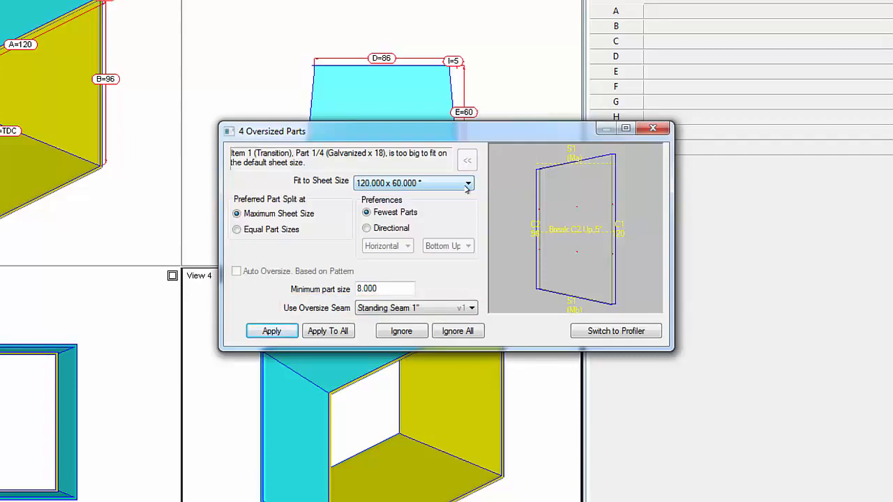
{"action": "left_click", "coordinate": [472, 308]}
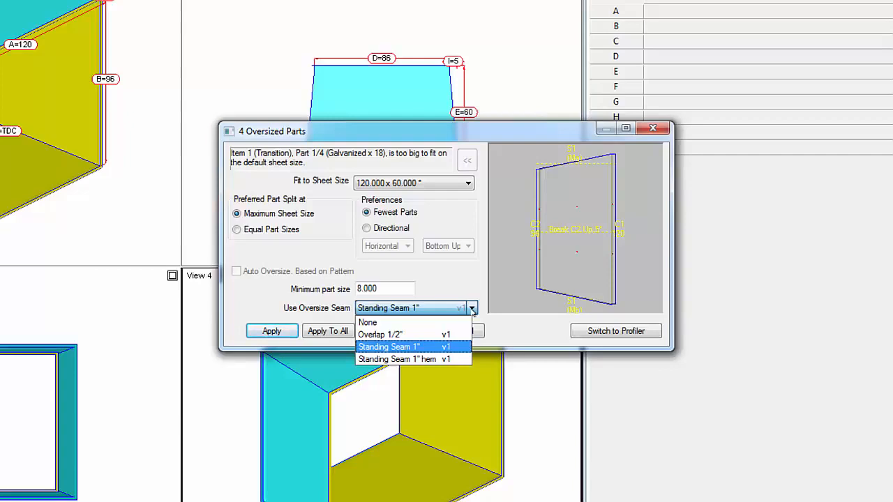
{"action": "left_click", "coordinate": [473, 309]}
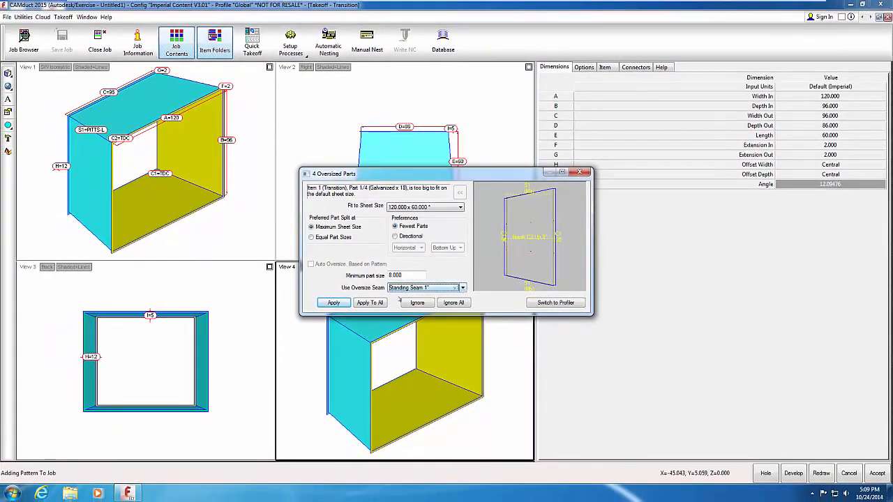
Step: Apply the chosen sheet size and oversize seam to all oversized parts, and automatically nest the Transition with the current nesting settings
{"action": "left_click", "coordinate": [378, 302]}
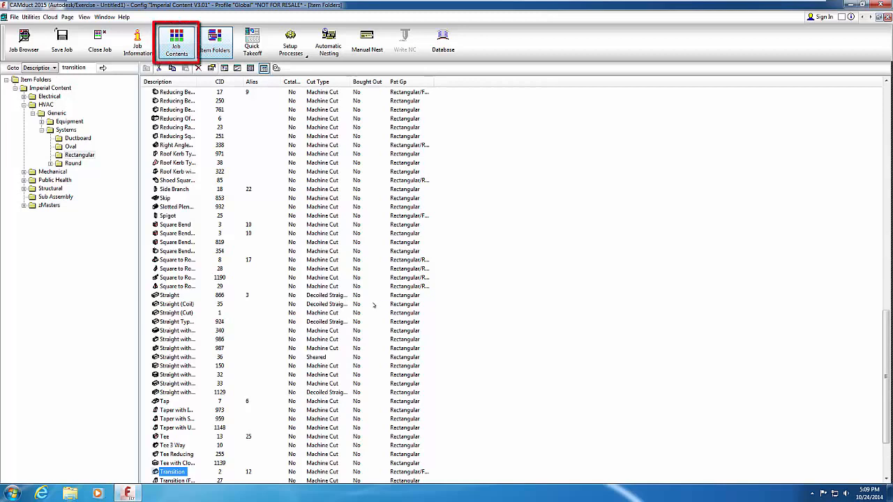
{"action": "left_click", "coordinate": [177, 43]}
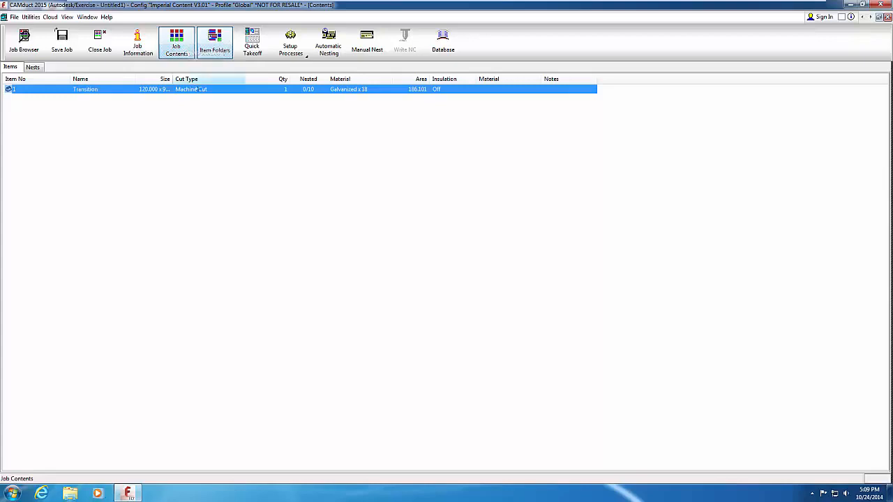
{"action": "right_click", "coordinate": [199, 90]}
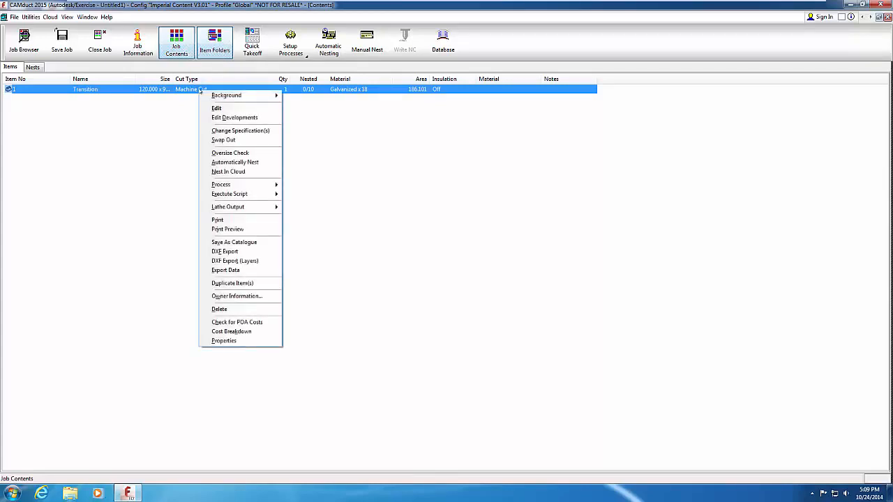
{"action": "left_click", "coordinate": [233, 163]}
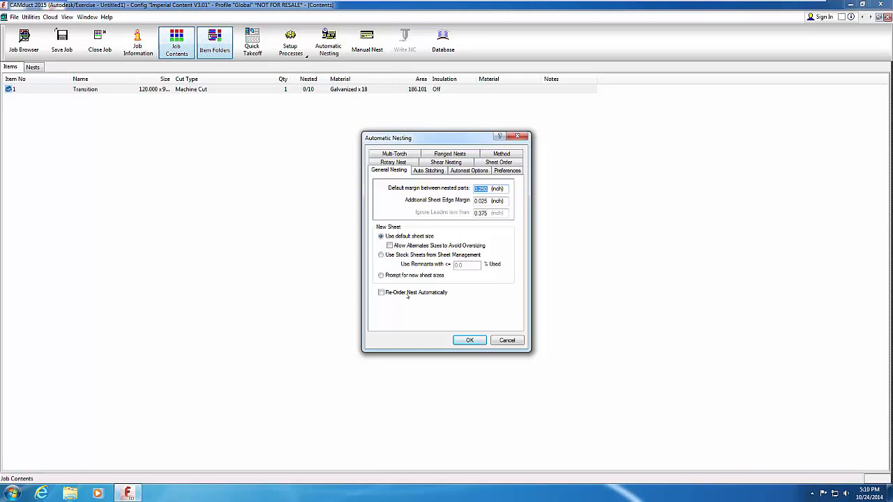
{"action": "left_click", "coordinate": [468, 340]}
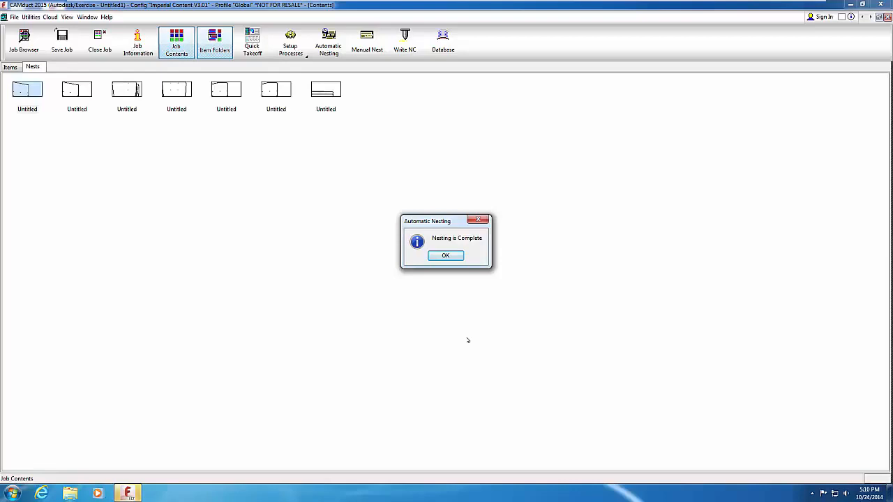
{"action": "left_click", "coordinate": [439, 256]}
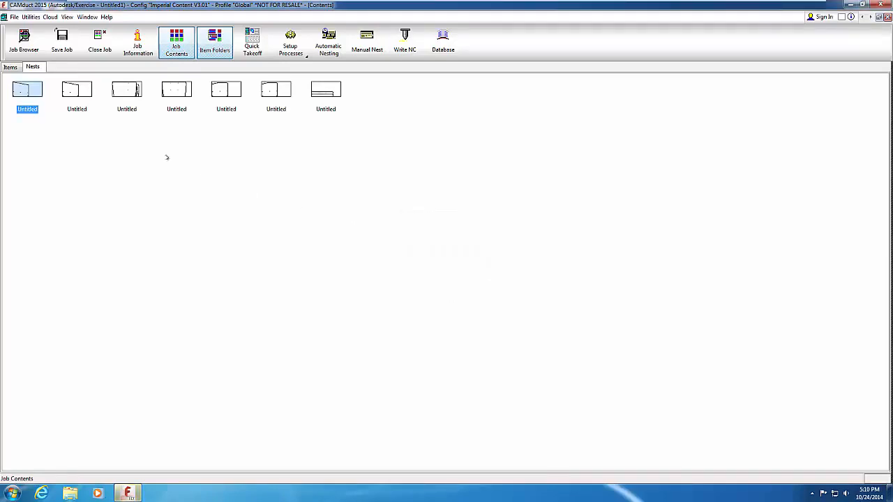
Step: Open the Transition's developments while keeping its nested parts, and examine the split top and left panels
{"action": "left_click", "coordinate": [11, 67]}
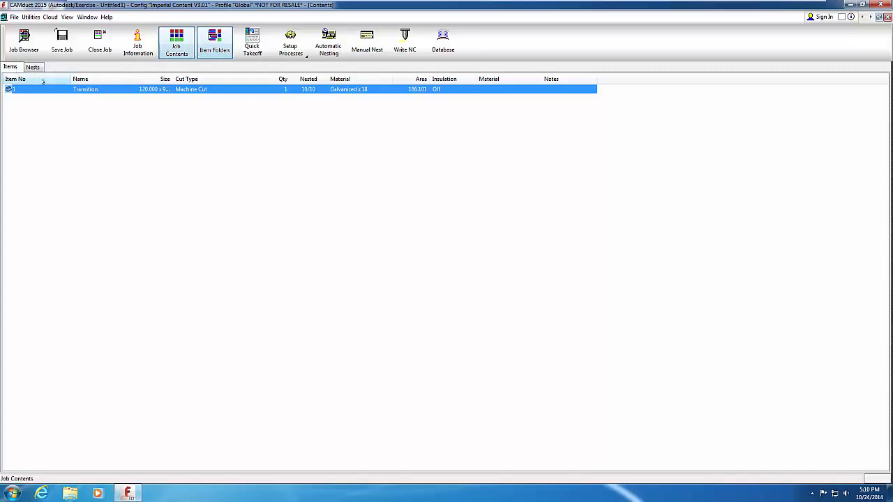
{"action": "right_click", "coordinate": [73, 89]}
{"action": "left_click", "coordinate": [96, 116]}
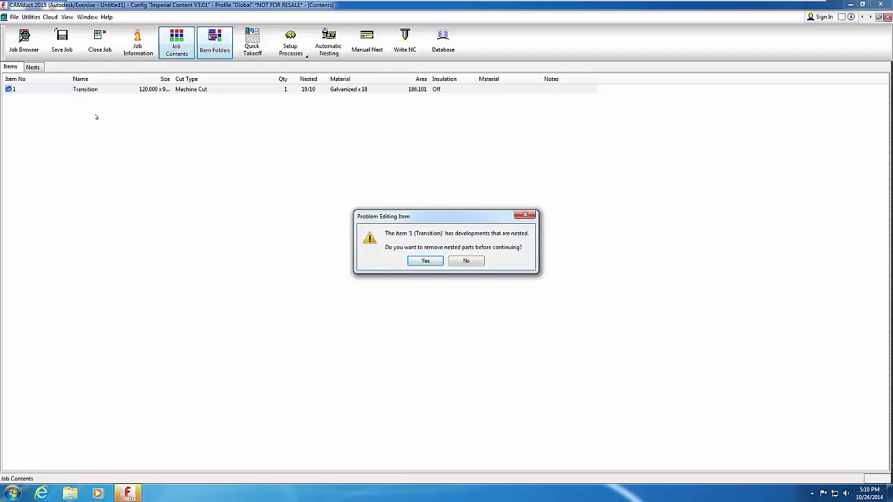
{"action": "left_click", "coordinate": [466, 261]}
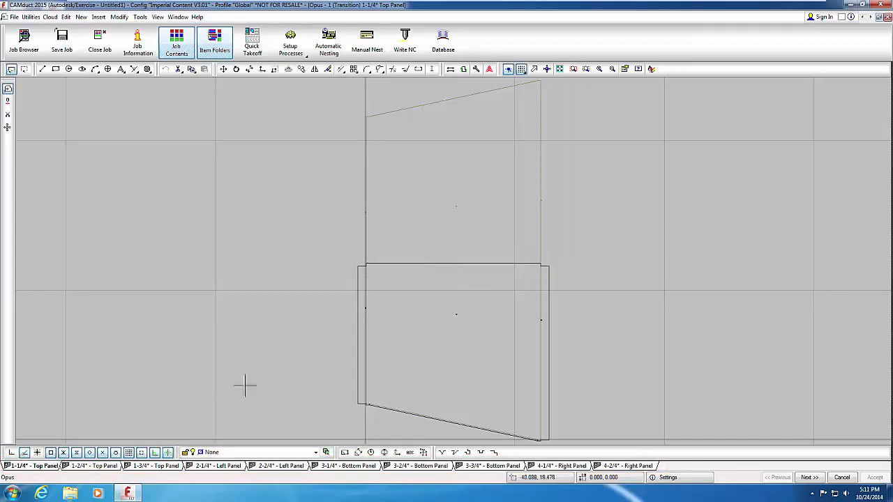
{"action": "left_click", "coordinate": [92, 466]}
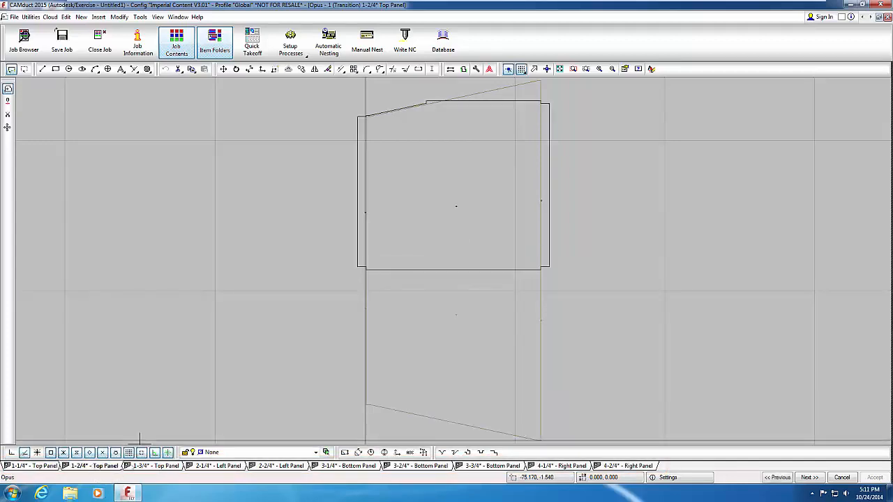
{"action": "left_click", "coordinate": [150, 466]}
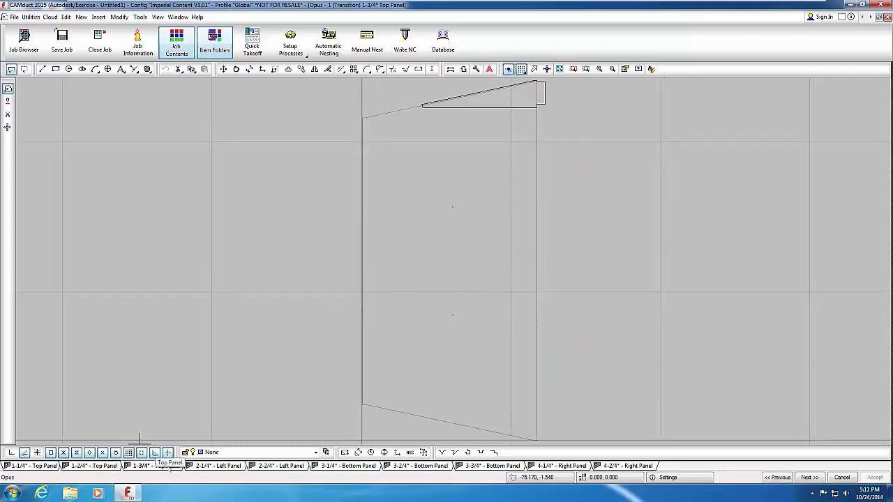
{"action": "left_click", "coordinate": [203, 465]}
{"action": "left_click", "coordinate": [266, 466]}
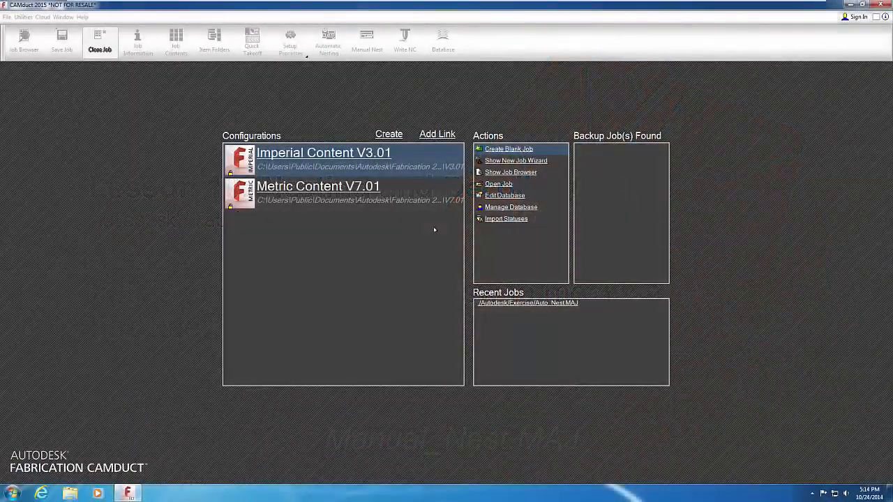
Step: Open the Manual_Nest.MAJ job from the Exercise folder
{"action": "left_click", "coordinate": [497, 184]}
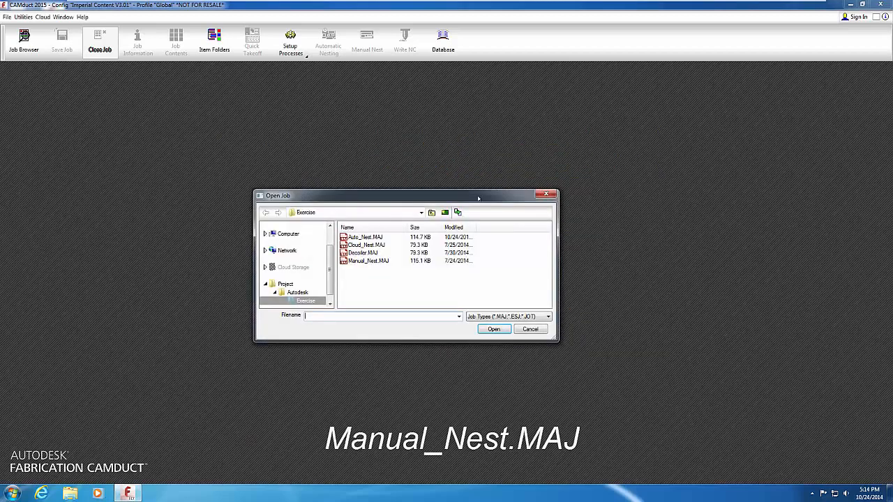
{"action": "left_click", "coordinate": [389, 260]}
{"action": "left_click", "coordinate": [493, 329]}
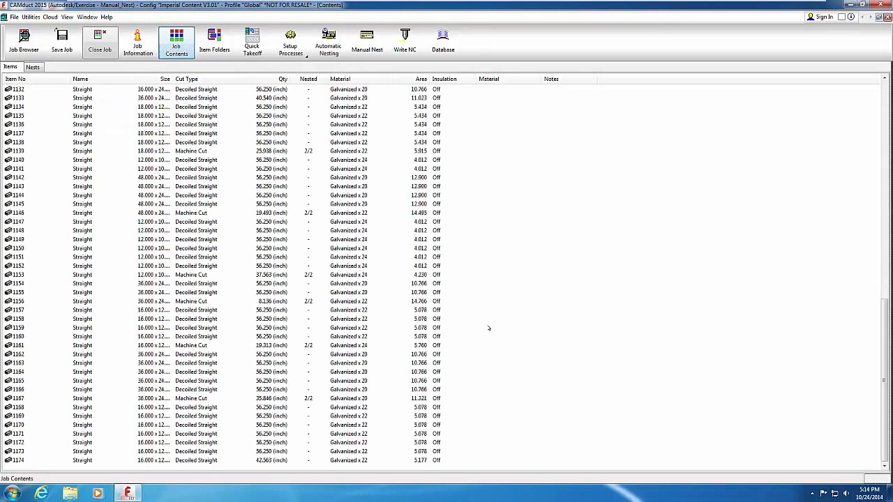
Step: Open nest 1001 from the job's nests for manual nesting, acknowledging the written NC notice
{"action": "left_click", "coordinate": [33, 67]}
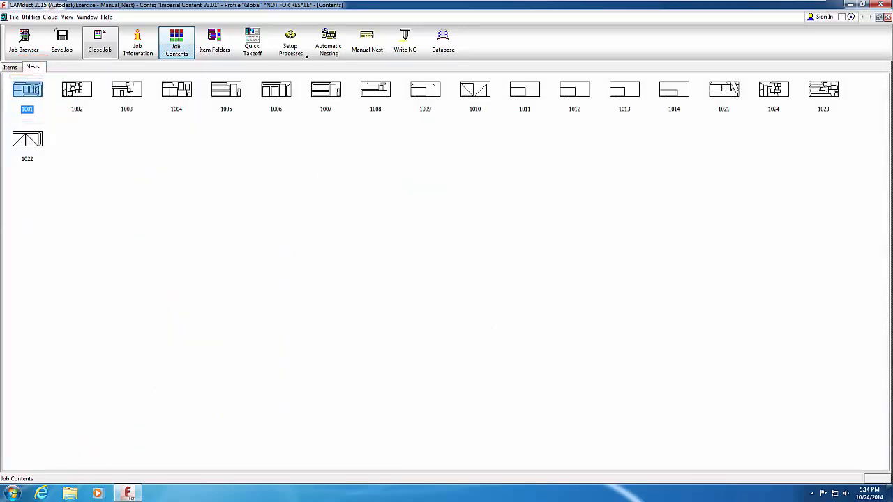
{"action": "double_click", "coordinate": [32, 88]}
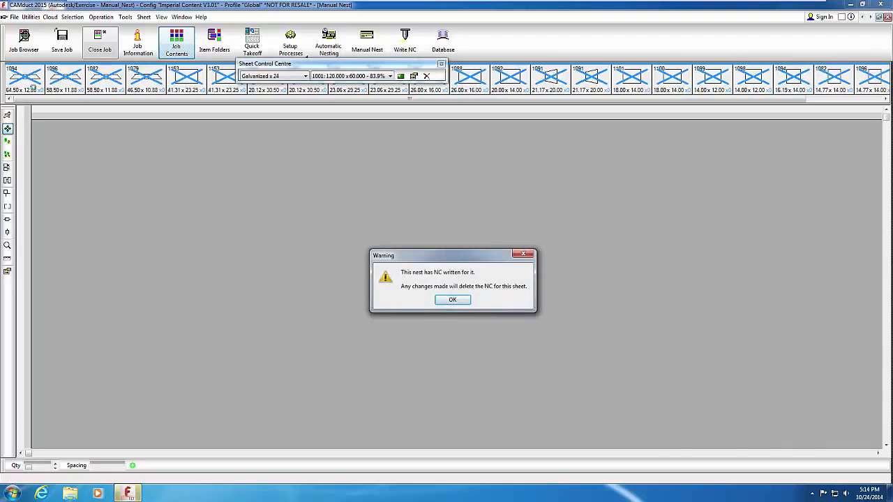
{"action": "left_click", "coordinate": [459, 300]}
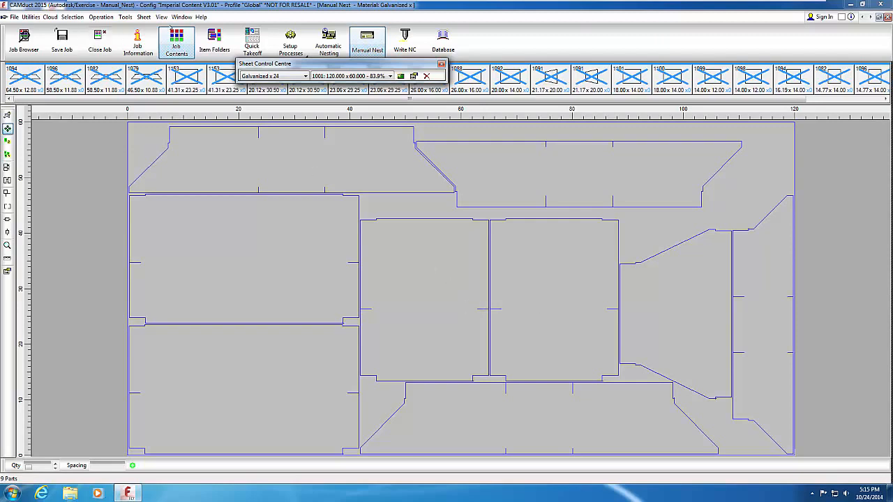
Step: Show only the remaining parts and dock the Sheet Control Centre above the parts strip
{"action": "left_click", "coordinate": [162, 18]}
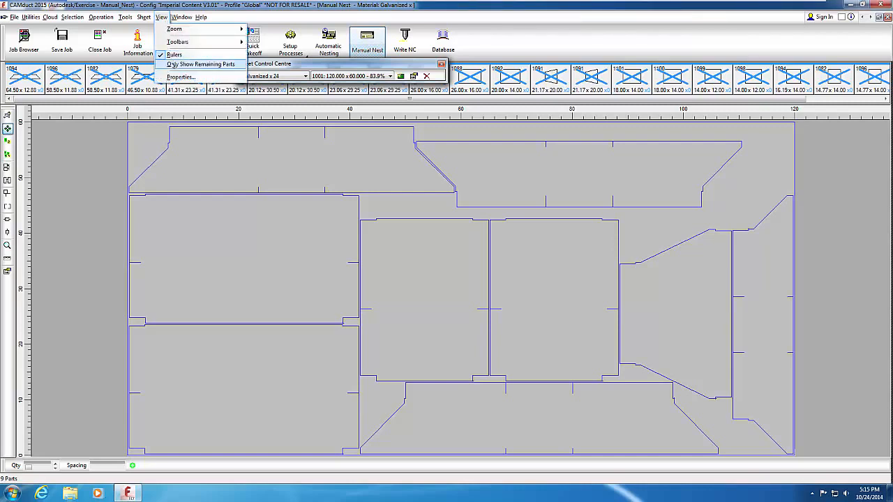
{"action": "left_click", "coordinate": [174, 64]}
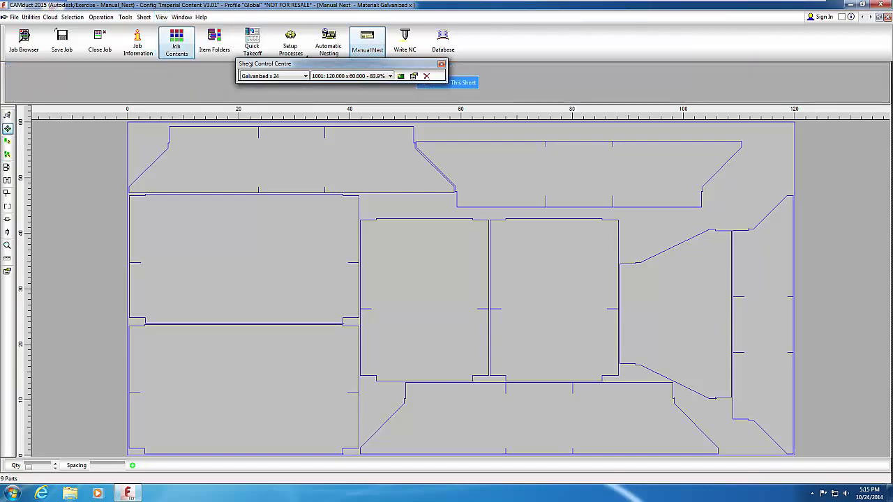
{"action": "left_click_drag", "start_coordinate": [250, 65], "coordinate": [392, 59]}
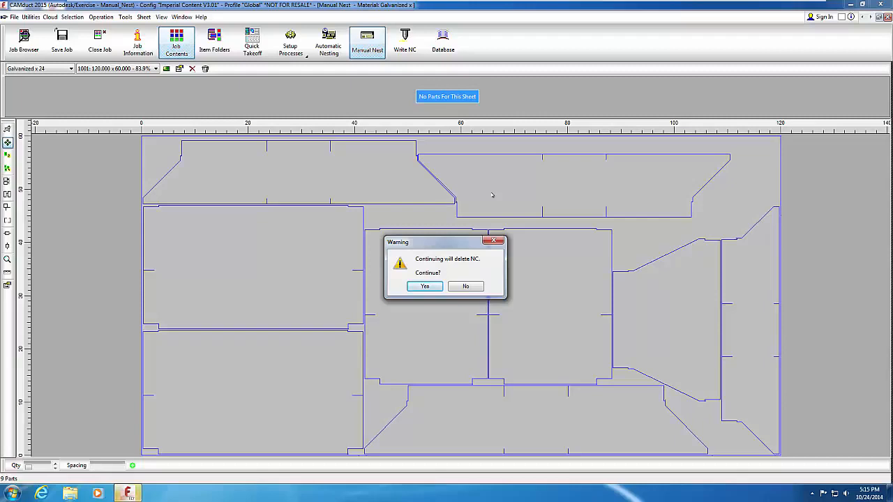
Step: Remove the item 1096 part from sheet 1001, allowing its NC to be deleted, and try picking the part up again
{"action": "left_click", "coordinate": [432, 287]}
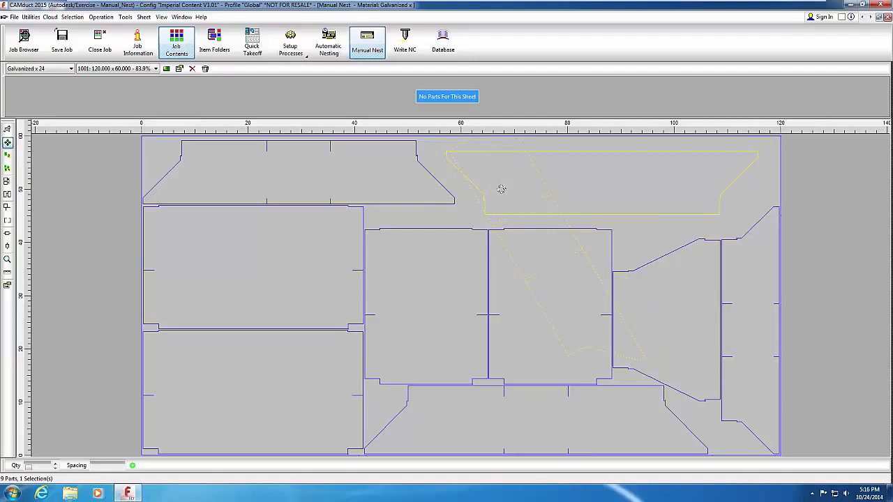
{"action": "key", "text": "Delete"}
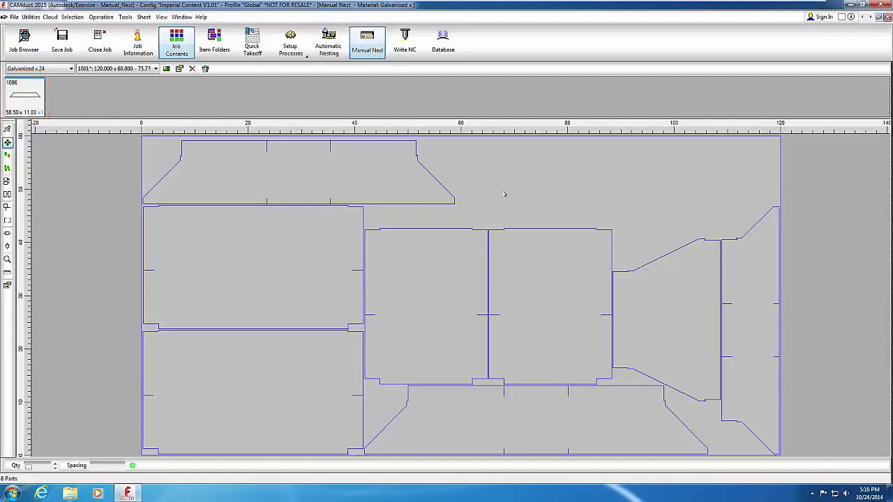
{"action": "left_click", "coordinate": [23, 105]}
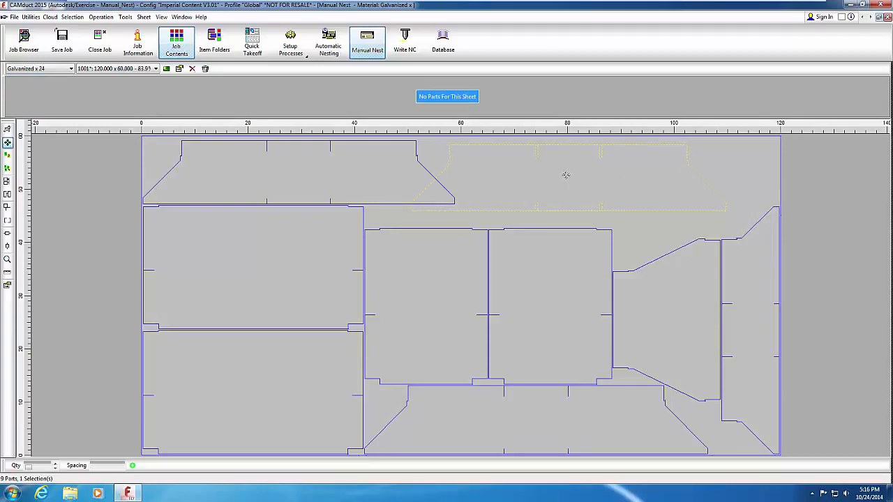
{"action": "key", "text": "Escape"}
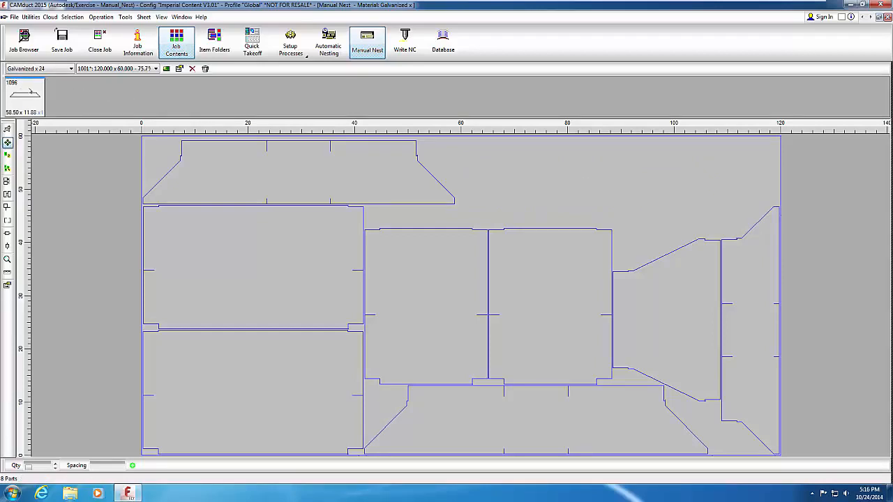
Step: Check the manufacturing properties of the removed item 1096 part without changing them
{"action": "right_click", "coordinate": [14, 84]}
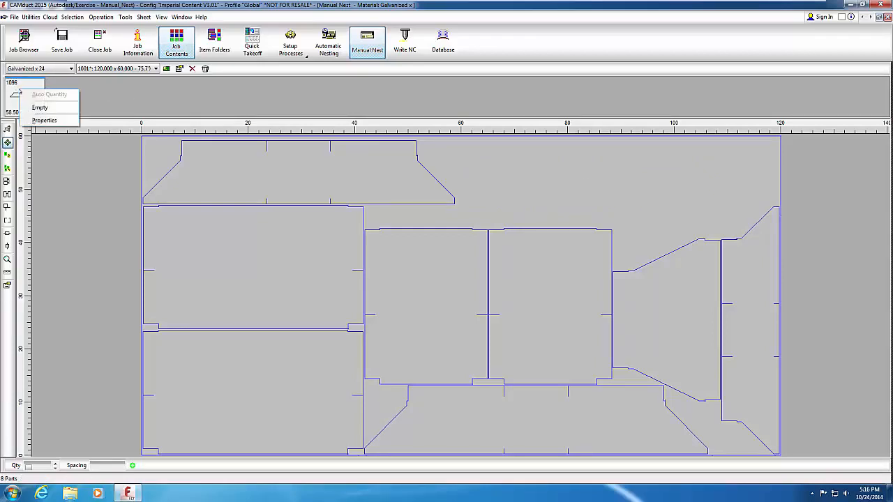
{"action": "left_click", "coordinate": [39, 120]}
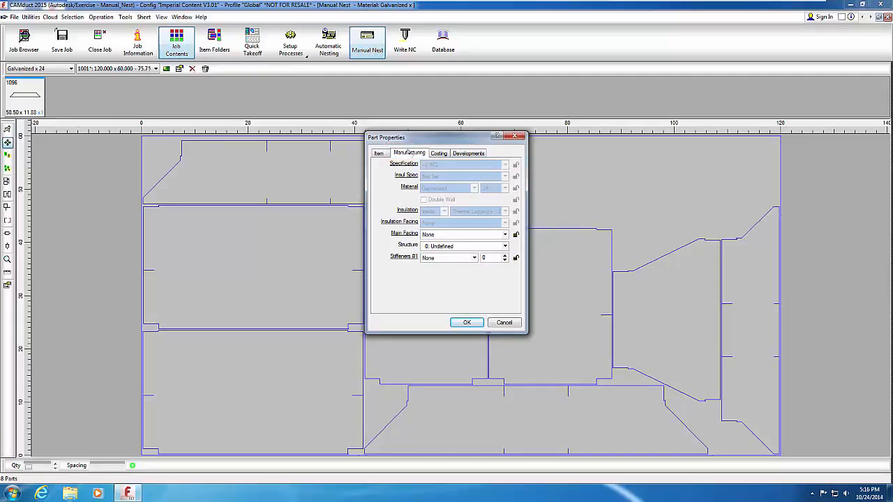
{"action": "left_click", "coordinate": [503, 323]}
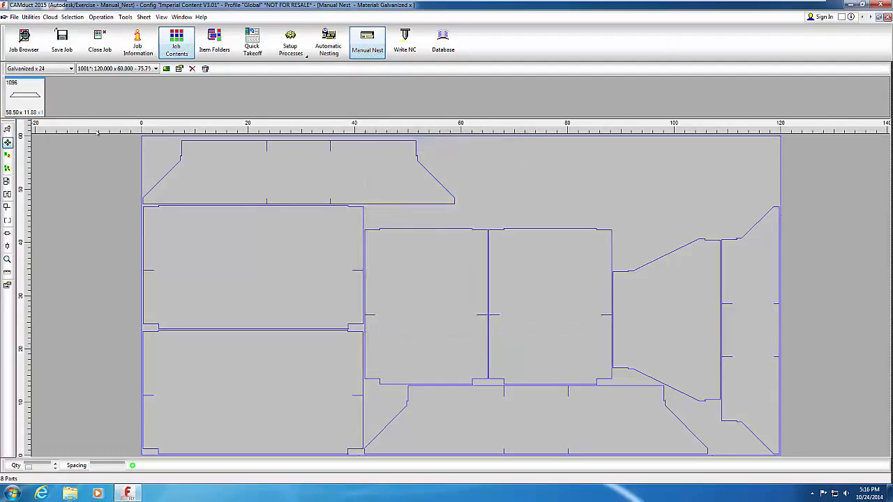
Step: Empty the item 1096 part from the remaining parts and return to the job contents
{"action": "right_click", "coordinate": [26, 98]}
{"action": "left_click", "coordinate": [44, 119]}
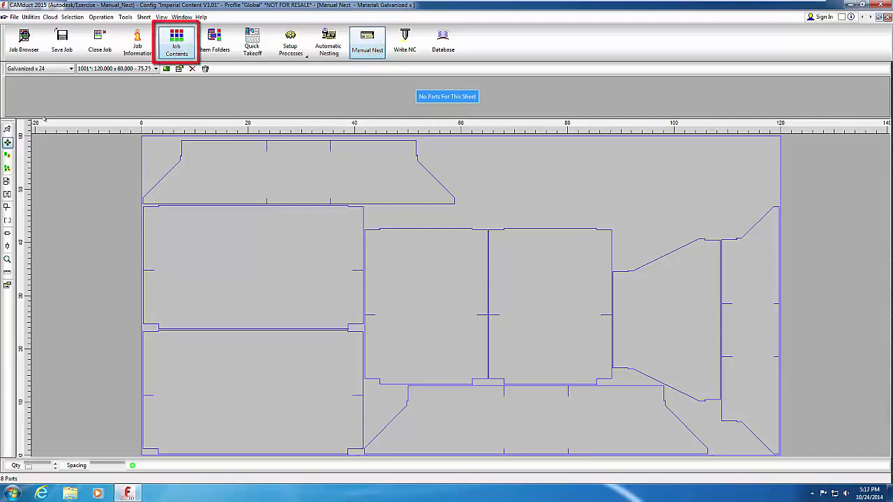
{"action": "left_click", "coordinate": [176, 46]}
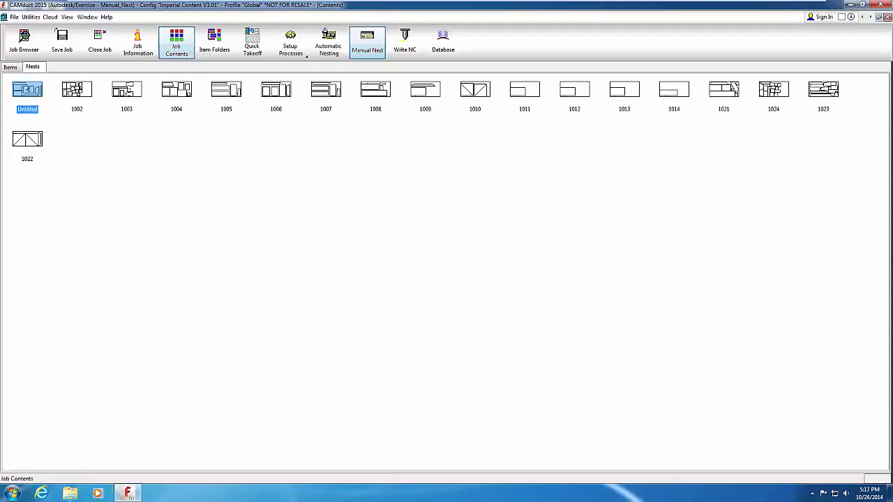
Step: Write NC for the Untitled nest with current file numbers and the 10 Footer machine, closing Manual Nest and overwriting existing files, and close the job
{"action": "right_click", "coordinate": [28, 85]}
{"action": "left_click", "coordinate": [43, 120]}
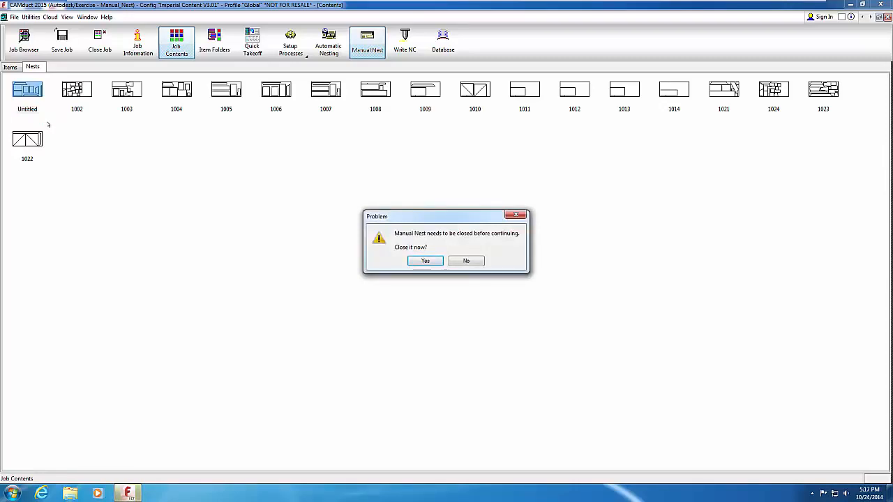
{"action": "left_click", "coordinate": [423, 261]}
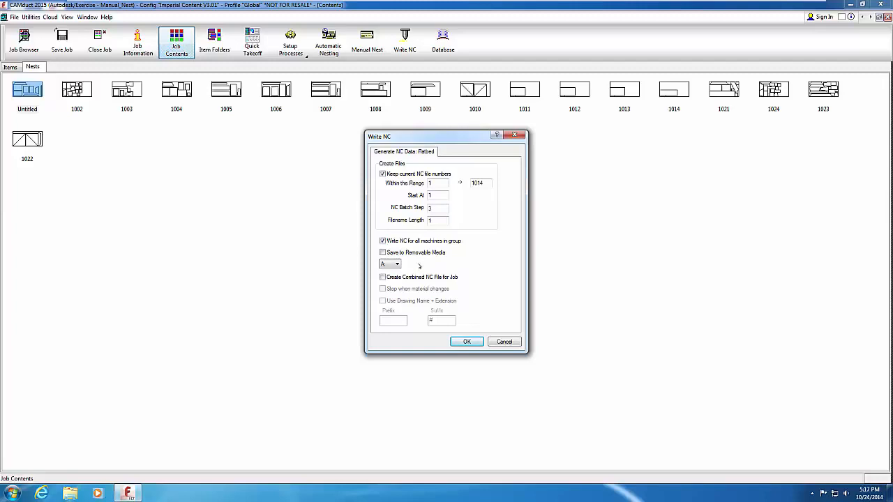
{"action": "left_click", "coordinate": [460, 341]}
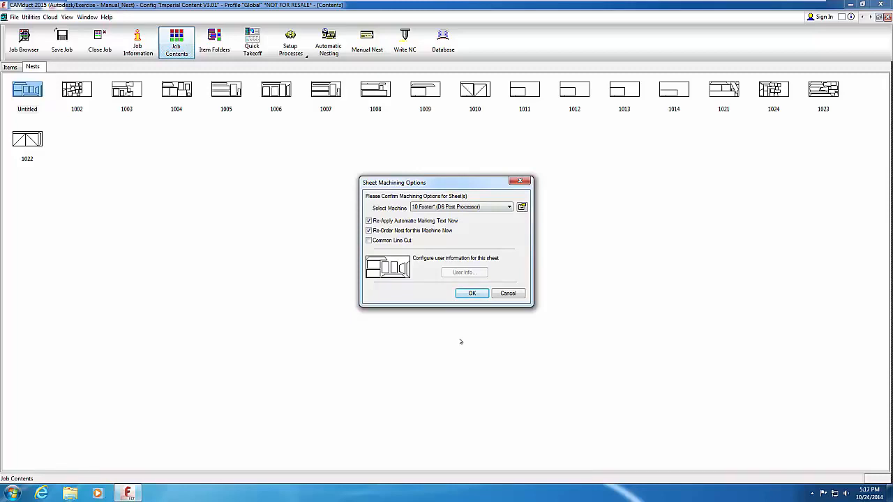
{"action": "left_click", "coordinate": [470, 293]}
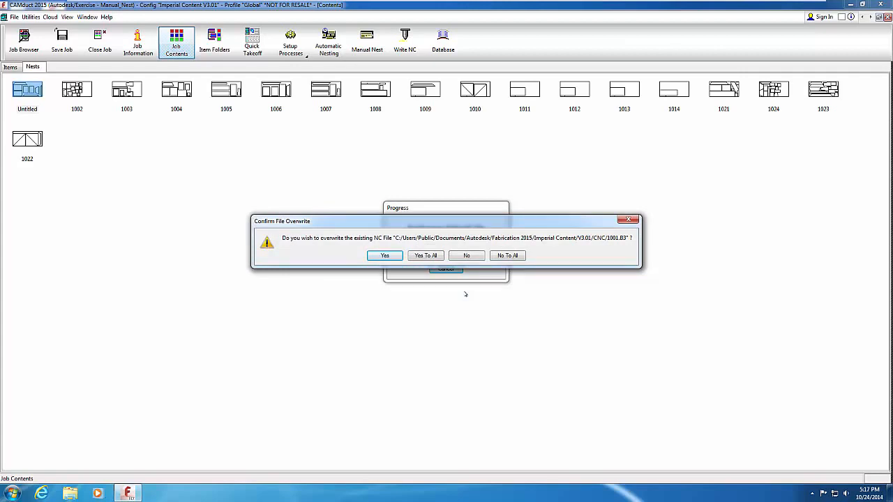
{"action": "left_click", "coordinate": [434, 257]}
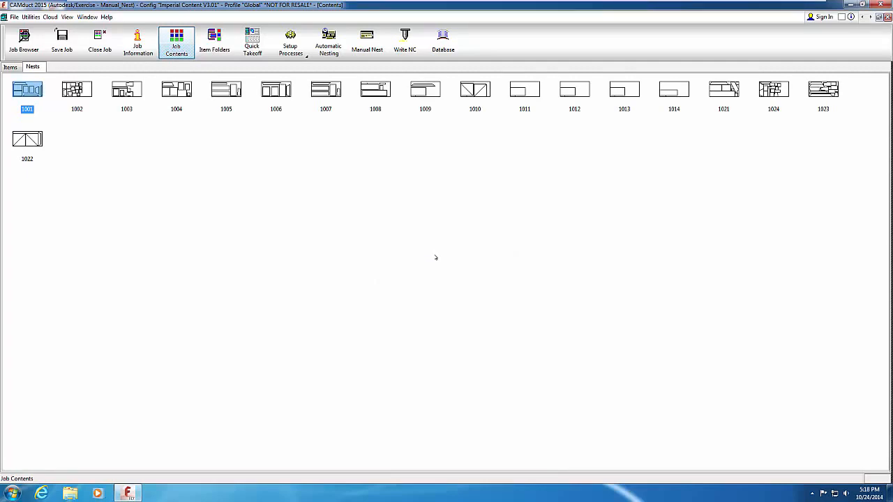
{"action": "left_click", "coordinate": [100, 44]}
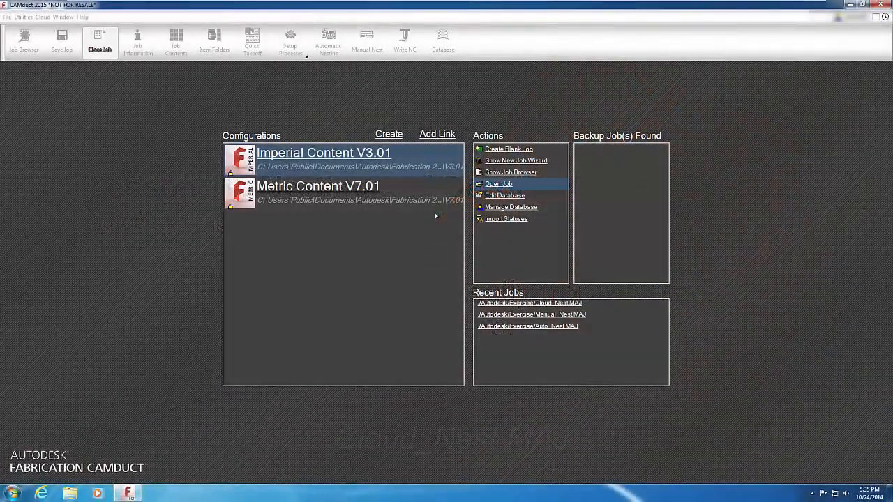
Step: Open the Cloud_Nest job from the Autodesk/Exercise project folder
{"action": "left_click", "coordinate": [488, 183]}
{"action": "left_click", "coordinate": [366, 245]}
{"action": "left_click", "coordinate": [491, 329]}
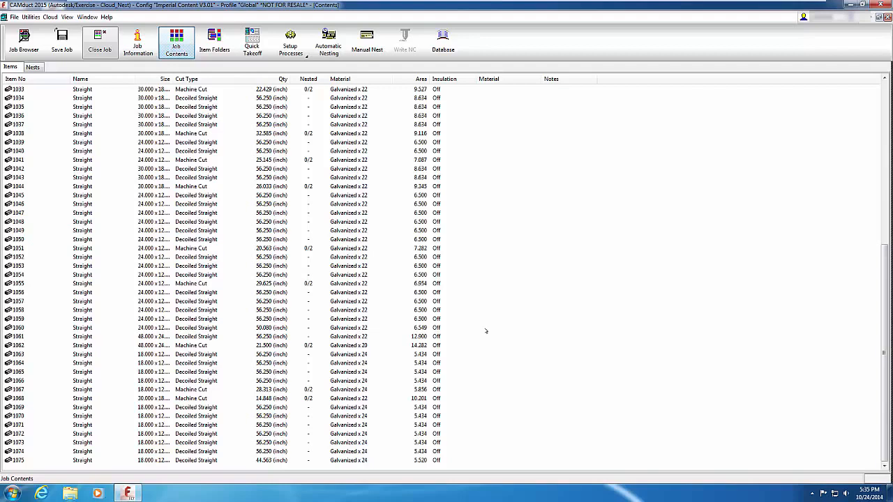
Step: Submit the Cloud_Nest job for cloud nesting, accepting the current automatic nesting settings
{"action": "left_click", "coordinate": [50, 16]}
{"action": "left_click", "coordinate": [72, 28]}
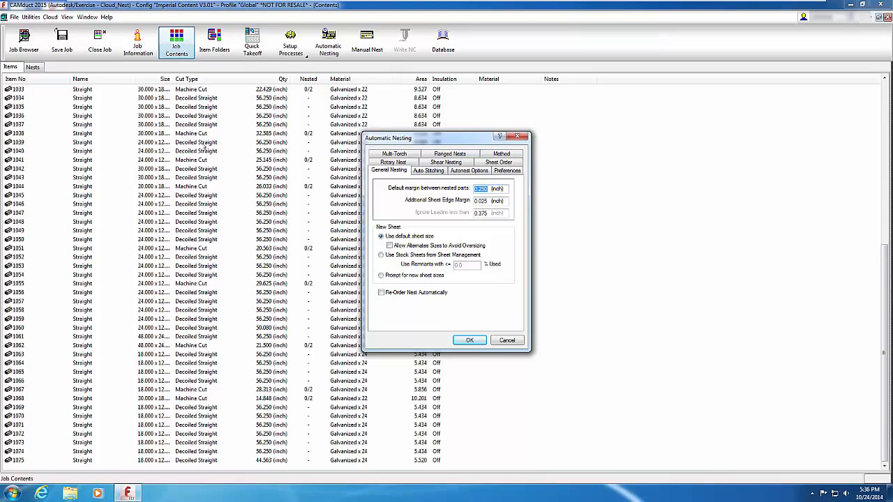
{"action": "left_click", "coordinate": [467, 341]}
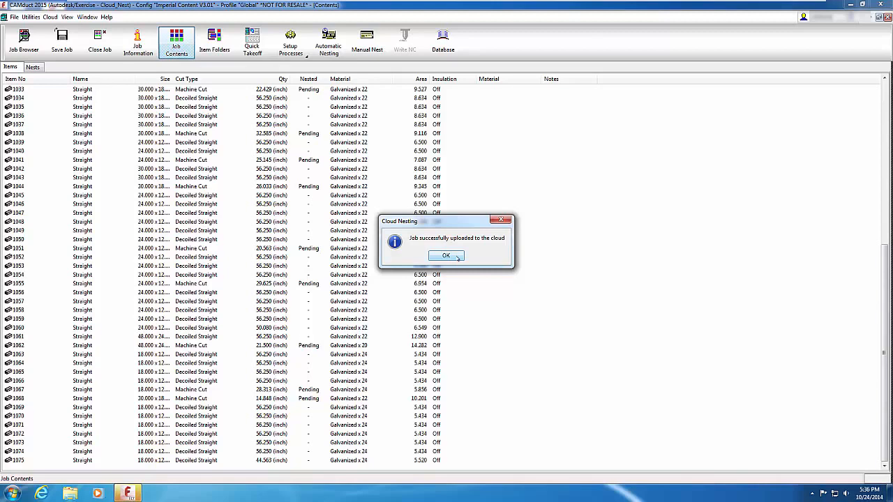
{"action": "left_click", "coordinate": [457, 257]}
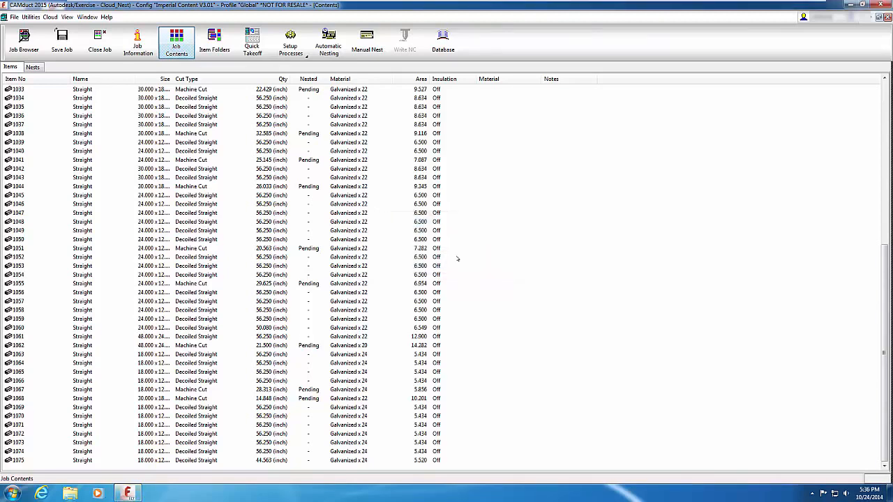
Step: Check the cloud nesting results for all five methods and review method 1's sheet-by-sheet material, gauge, size and usage
{"action": "left_click", "coordinate": [50, 17]}
{"action": "left_click", "coordinate": [66, 39]}
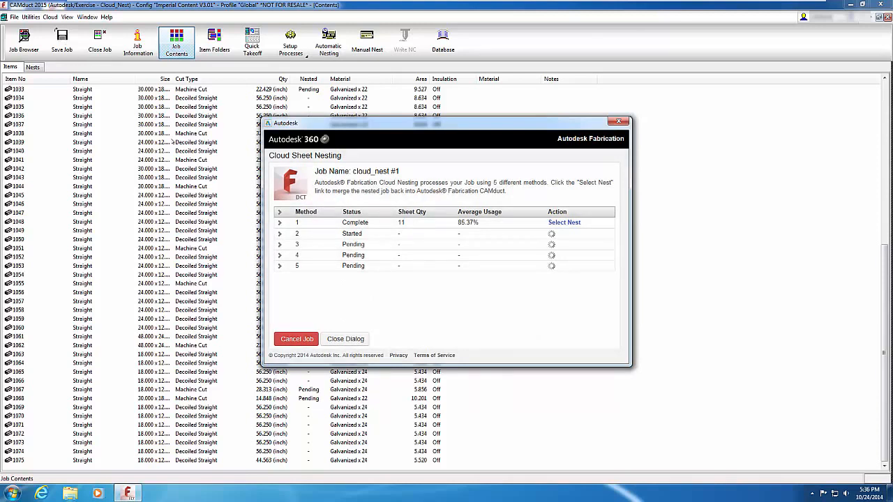
{"action": "right_click", "coordinate": [309, 223]}
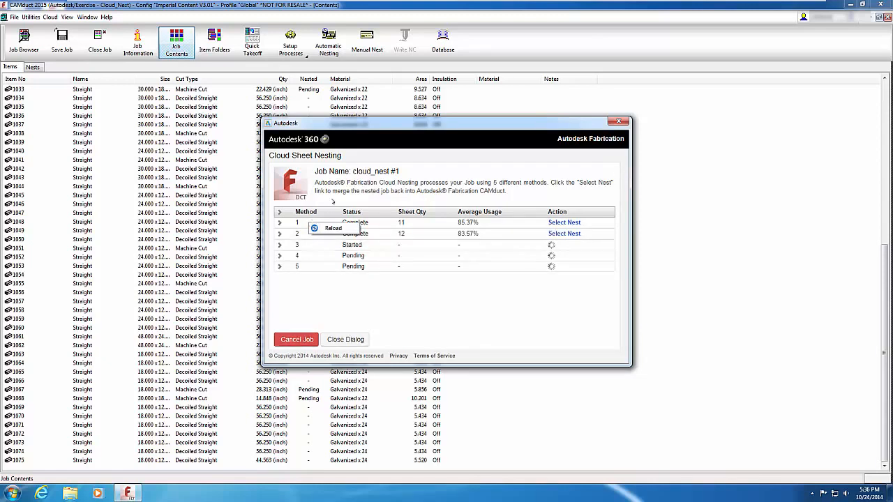
{"action": "left_click", "coordinate": [332, 202]}
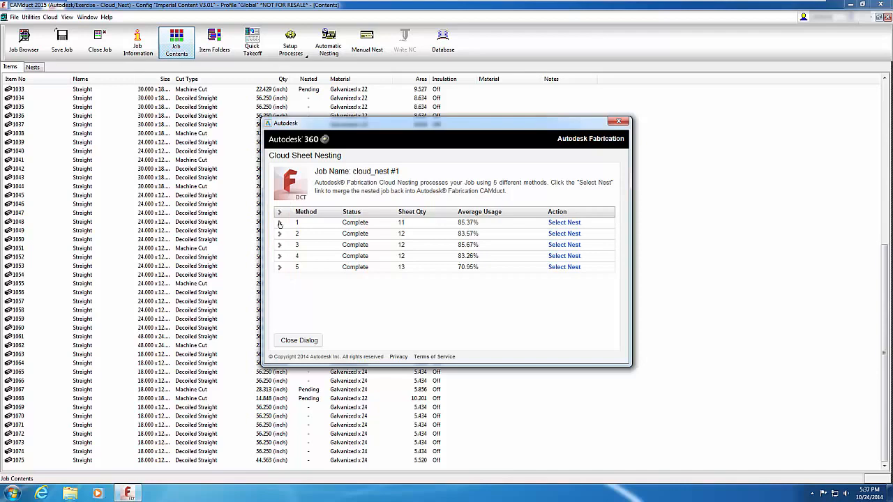
{"action": "left_click", "coordinate": [279, 223]}
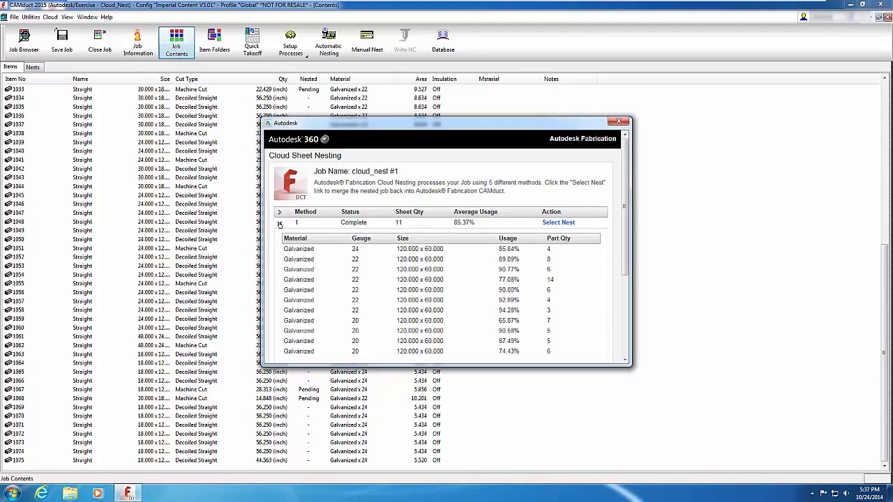
{"action": "left_click", "coordinate": [279, 223]}
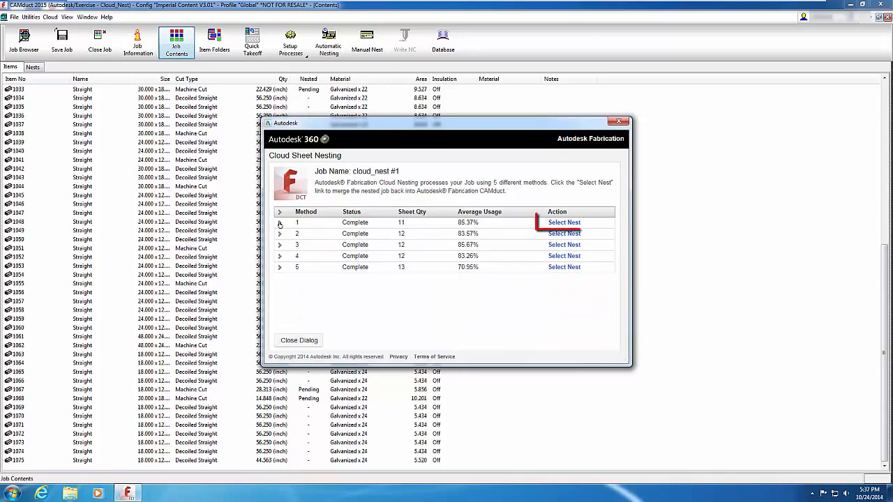
Step: Select the method 1 nest, merge it into the job and display the resulting nests
{"action": "left_click", "coordinate": [556, 223]}
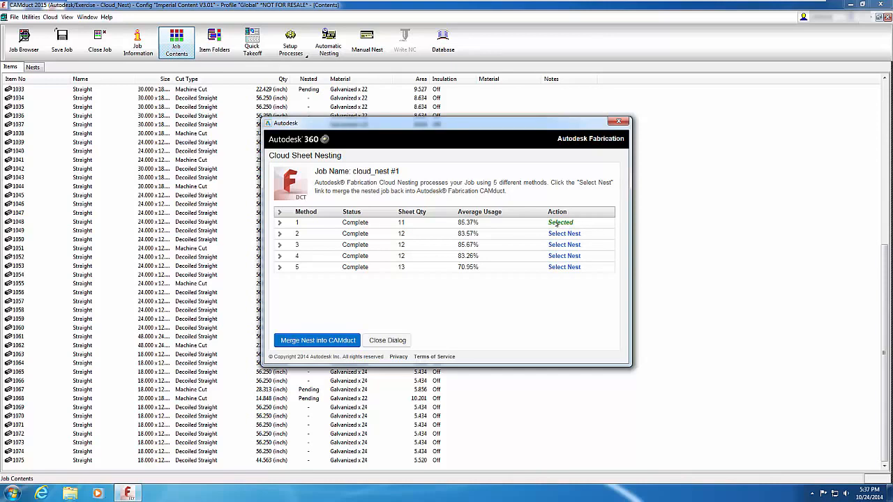
{"action": "left_click", "coordinate": [320, 341]}
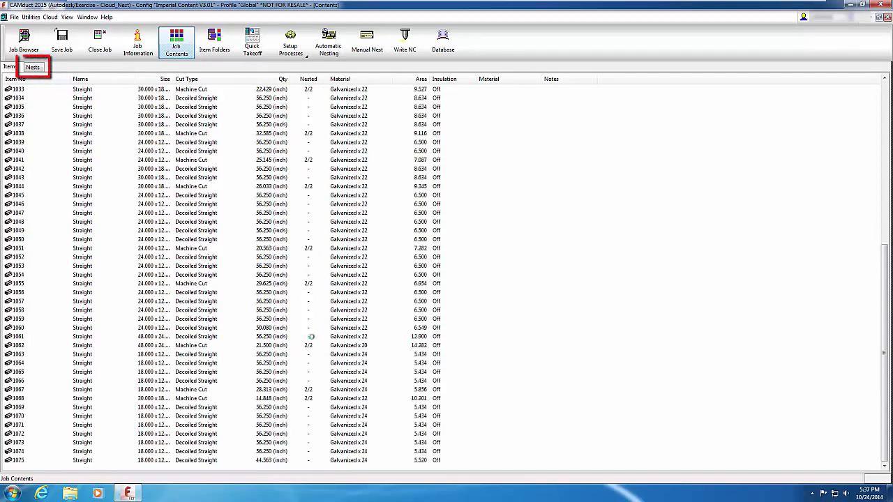
{"action": "left_click", "coordinate": [33, 66]}
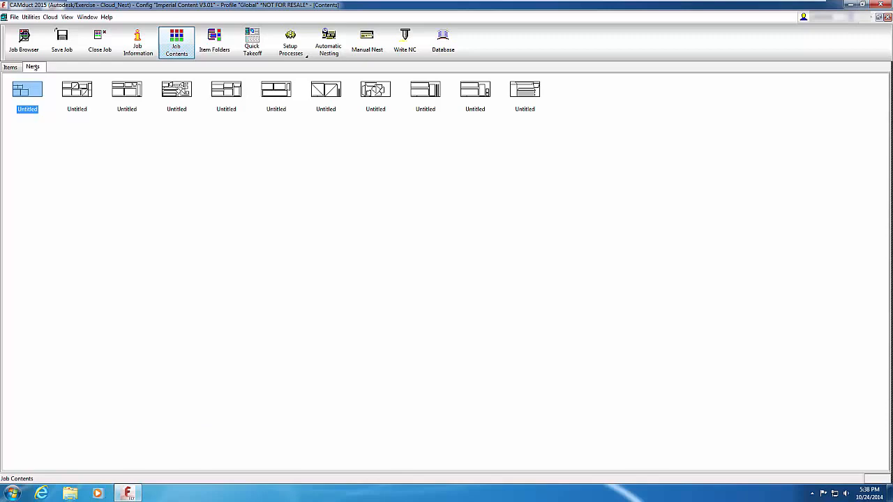
Step: Close the Cloud_Nest job
{"action": "left_click", "coordinate": [100, 42]}
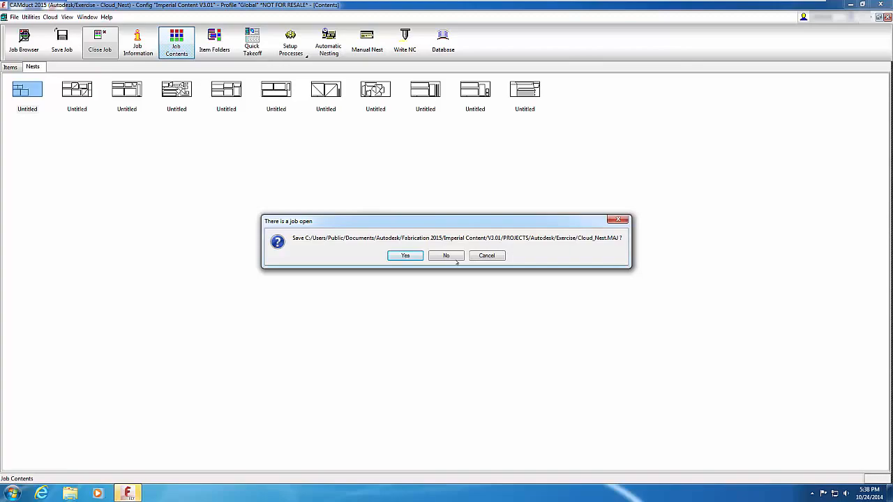